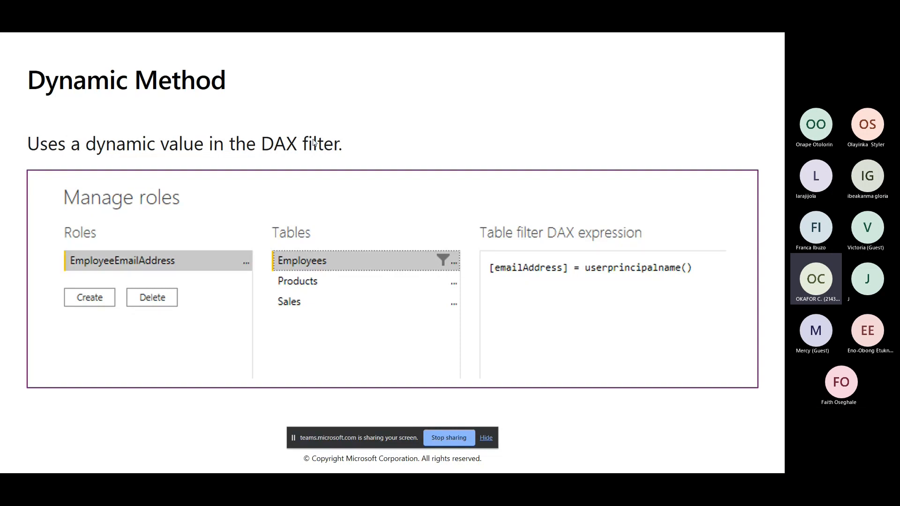
# Step: End the PowerPoint slide show on the closing slide 25 and switch to the Teams meeting
pyautogui.press('Right')
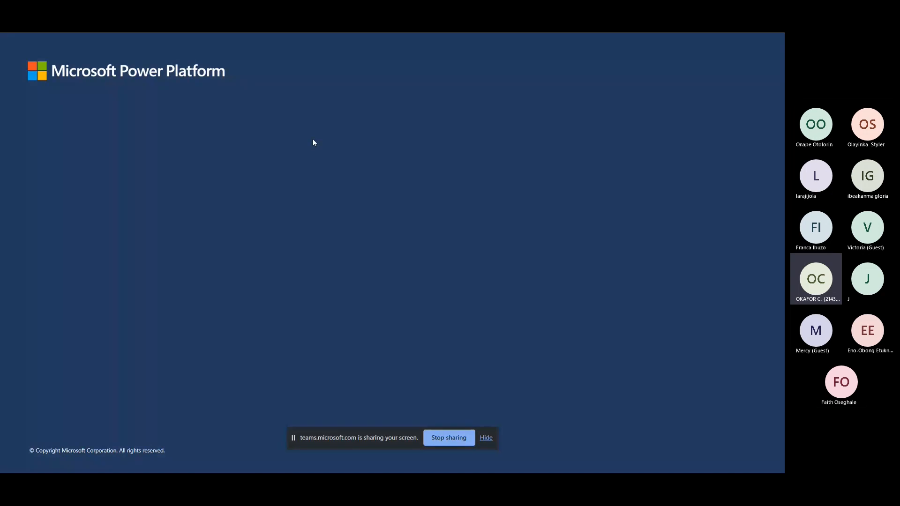
pyautogui.press('Escape')
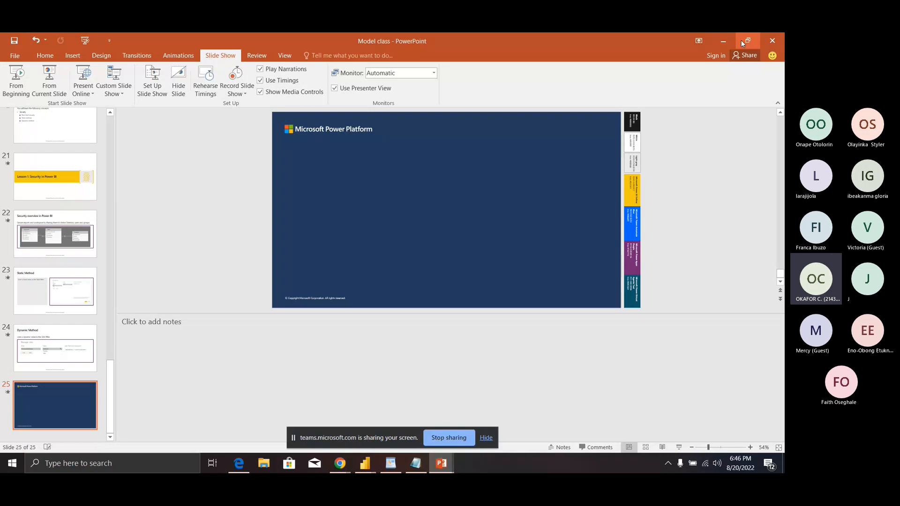
pyautogui.click(741, 40)
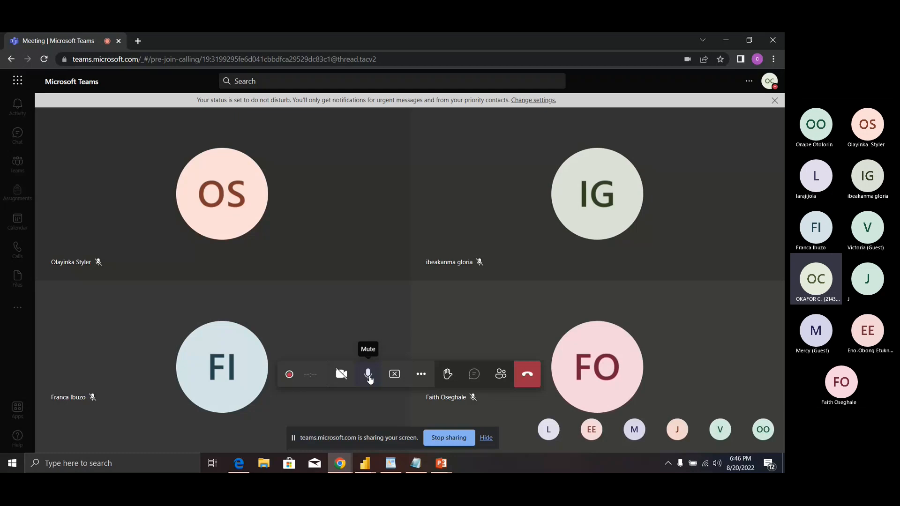
# Step: Show the open Power BI Desktop files, Untitled and Electronic Sales, from the taskbar
pyautogui.moveTo(364, 471)
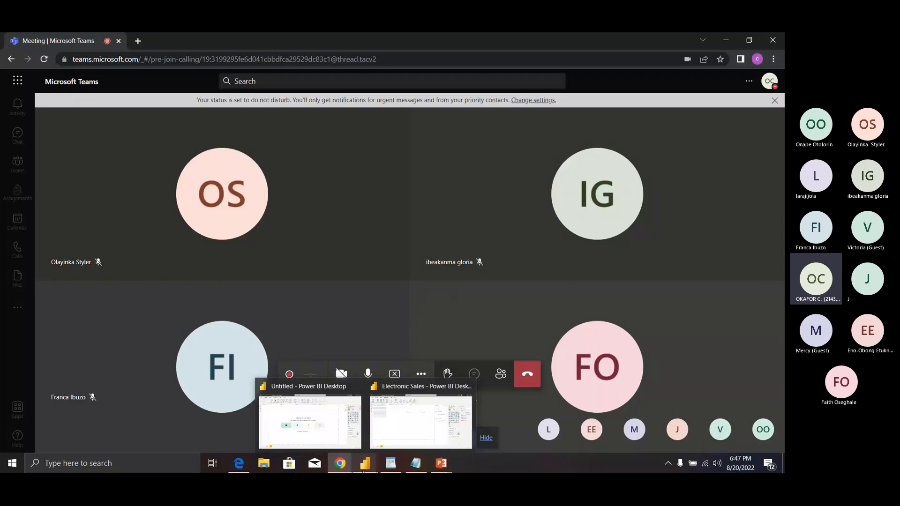
# Step: Delete the Enugu 487.31K and 56.25M Total Sales Q&A visuals, then return to Teams
pyautogui.click(425, 432)
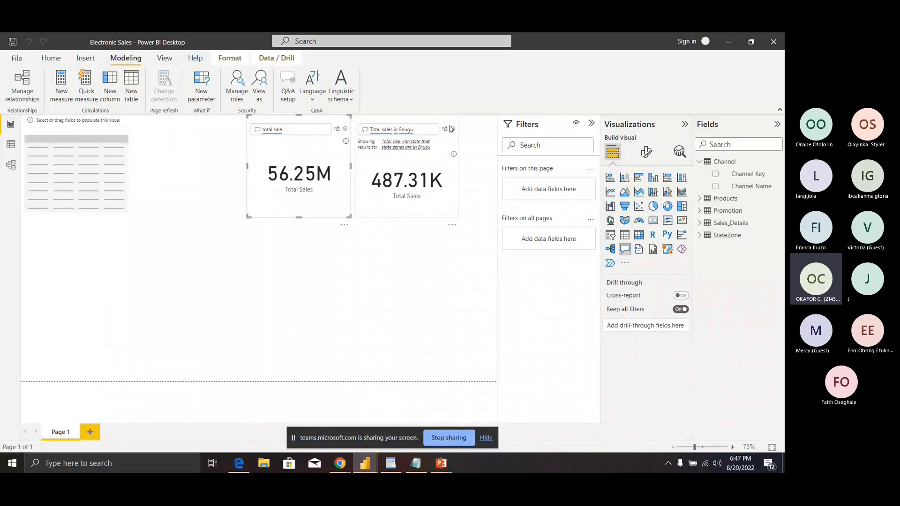
pyautogui.click(451, 225)
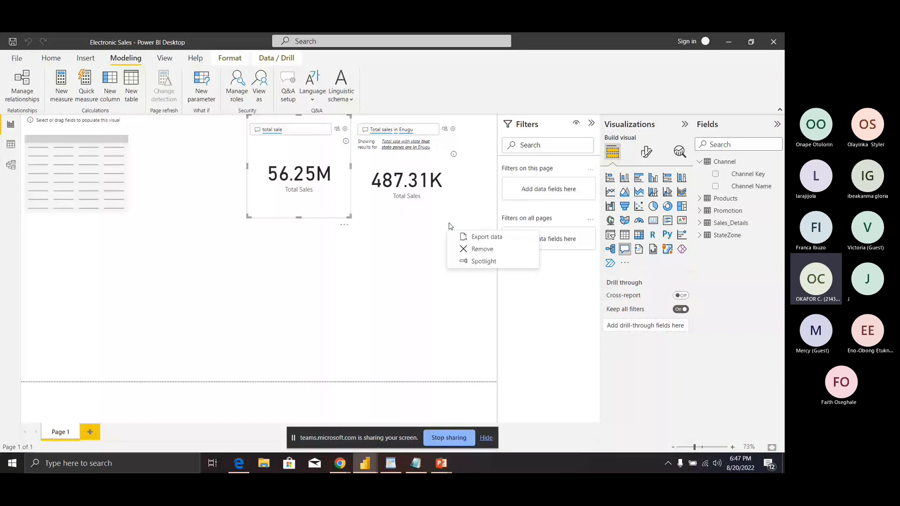
pyautogui.click(480, 249)
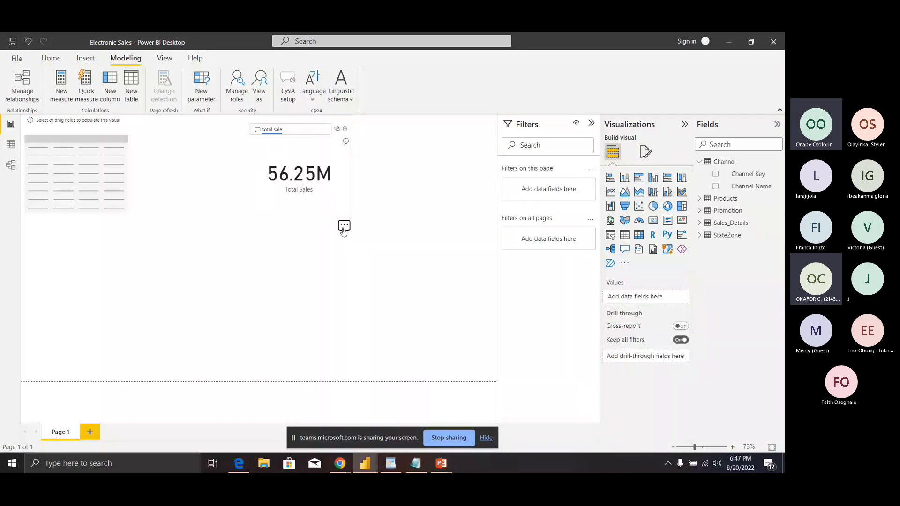
pyautogui.click(344, 227)
pyautogui.click(351, 251)
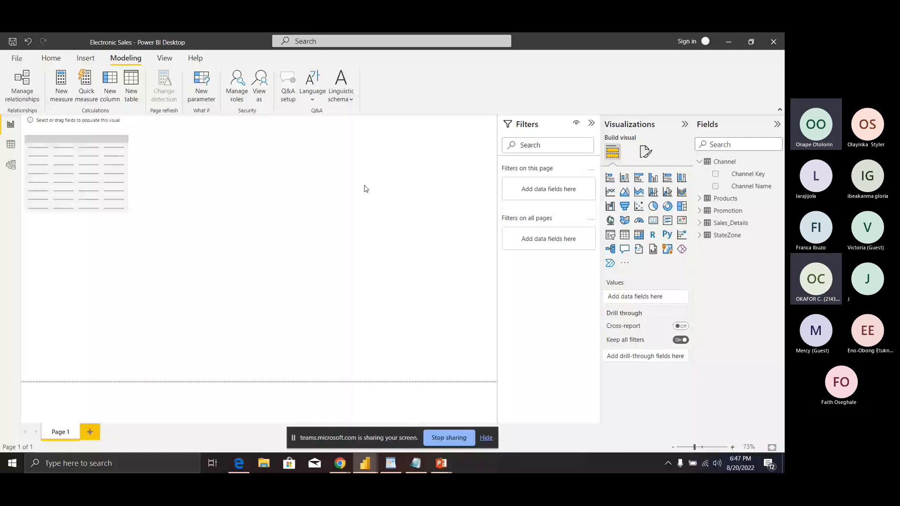
pyautogui.hotkey('alt', 'Tab')
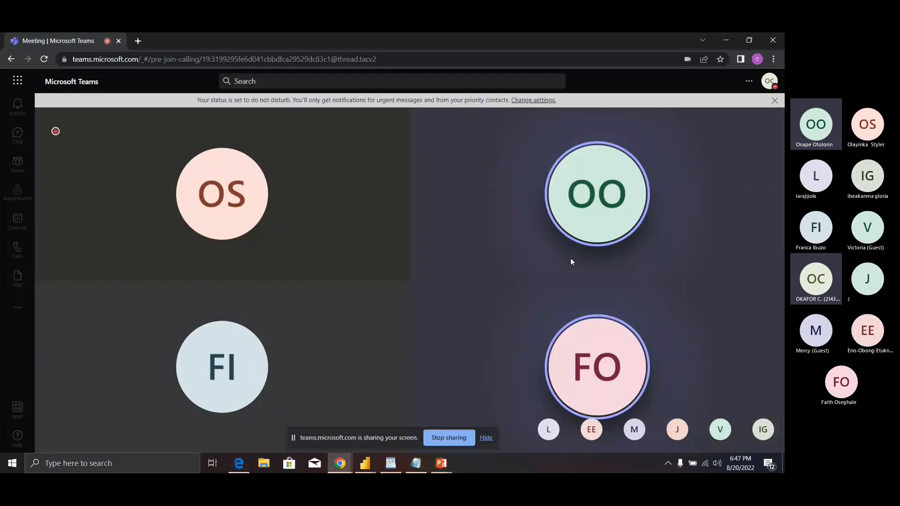
pyautogui.moveTo(565, 259)
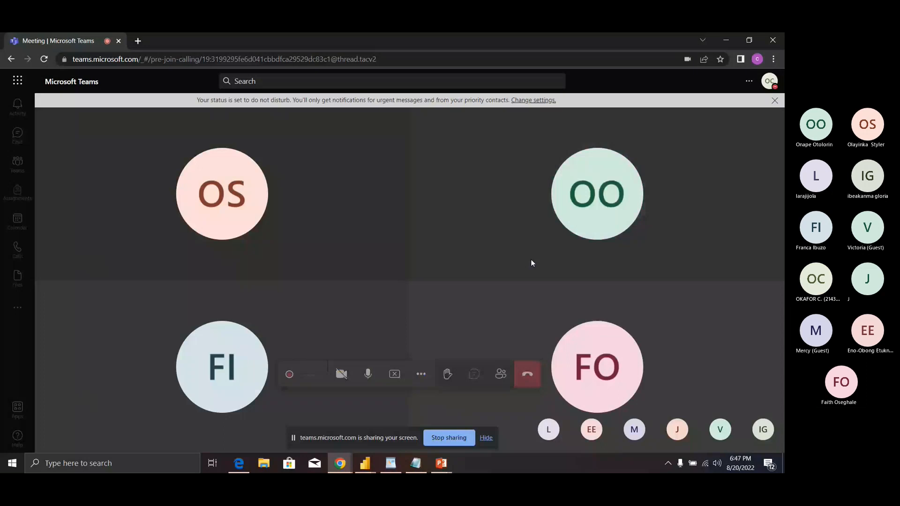
pyautogui.click(441, 463)
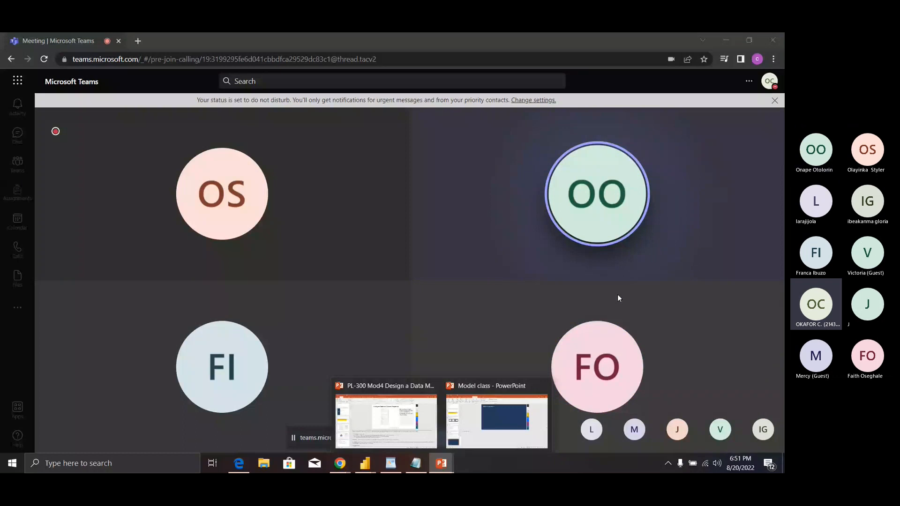
pyautogui.moveTo(444, 347)
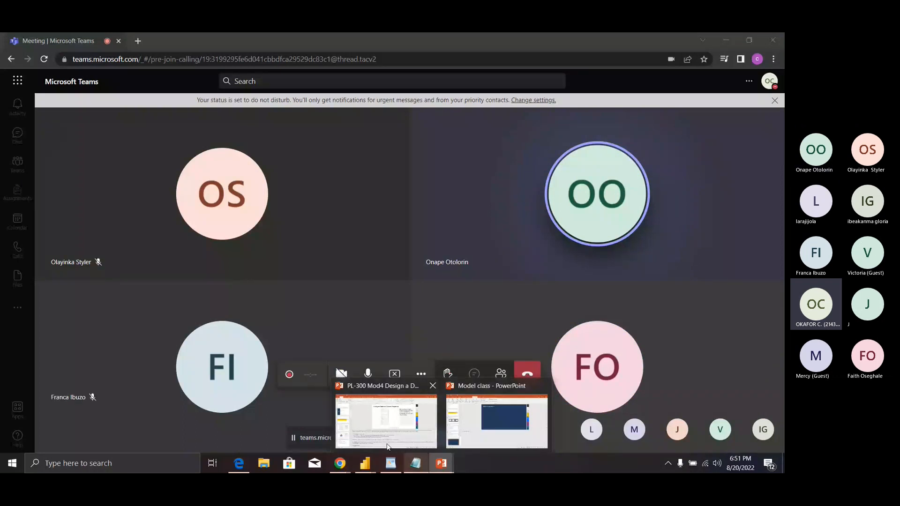
pyautogui.moveTo(365, 462)
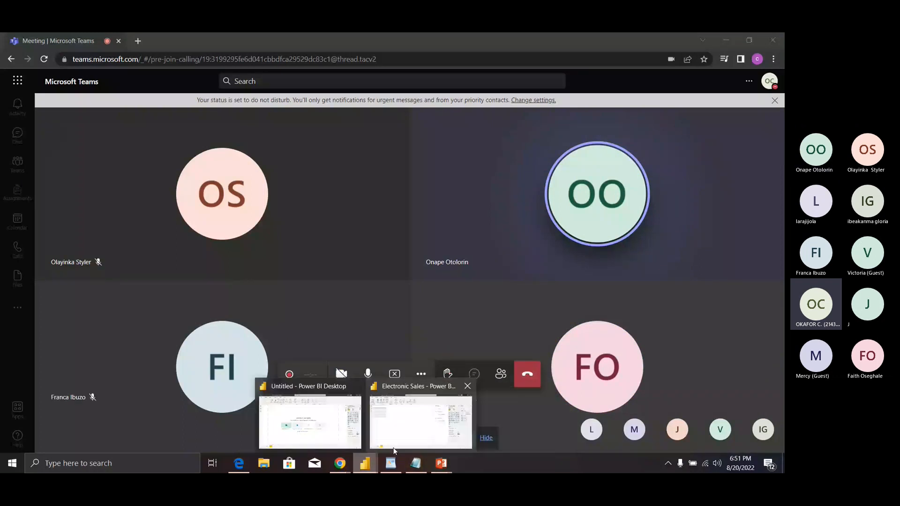
# Step: Bring Electronic Sales forward, collapse the Channel table's fields, and view the model diagram
pyautogui.moveTo(394, 448)
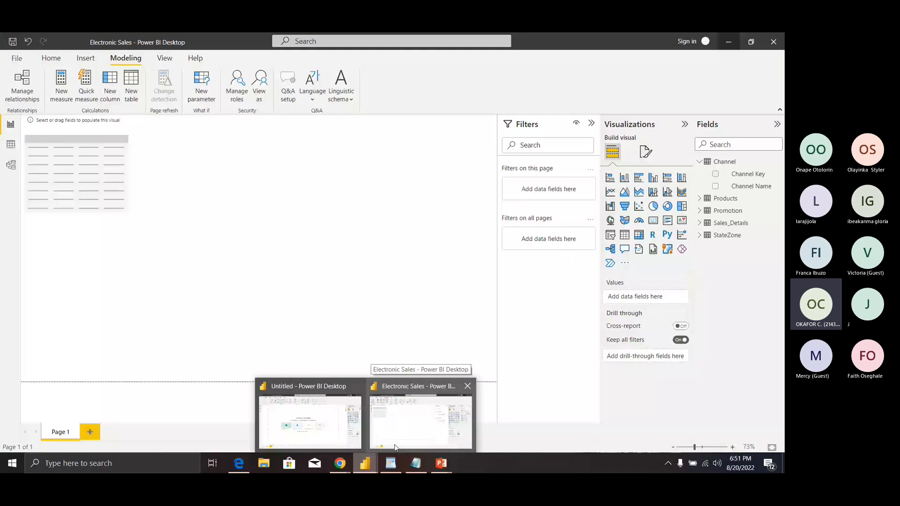
pyautogui.click(394, 447)
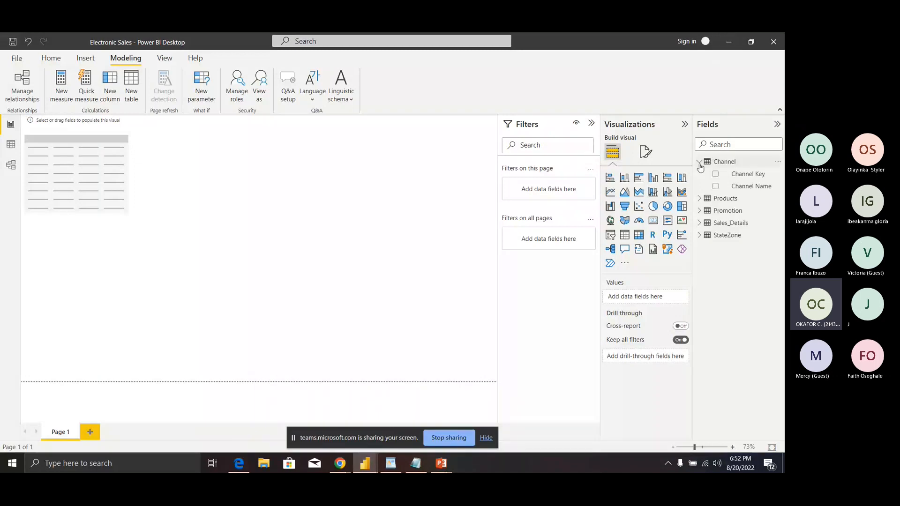
pyautogui.click(699, 164)
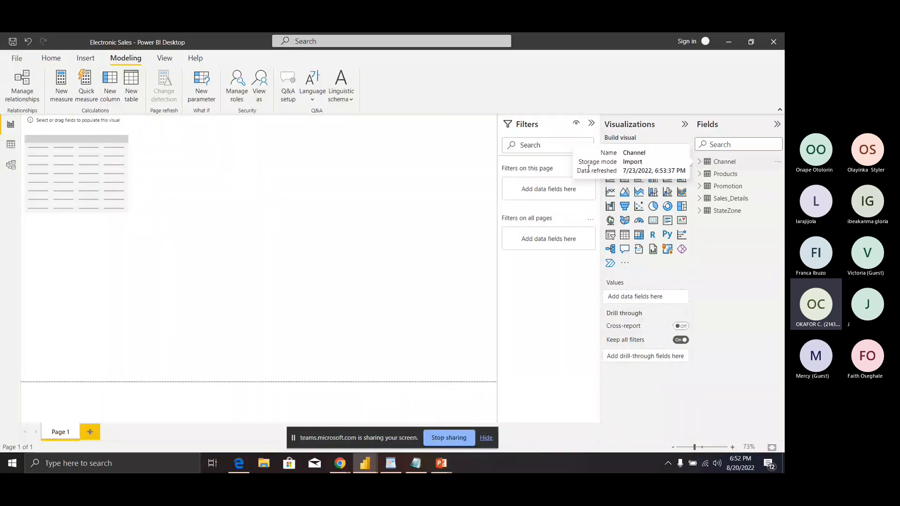
pyautogui.click(5, 168)
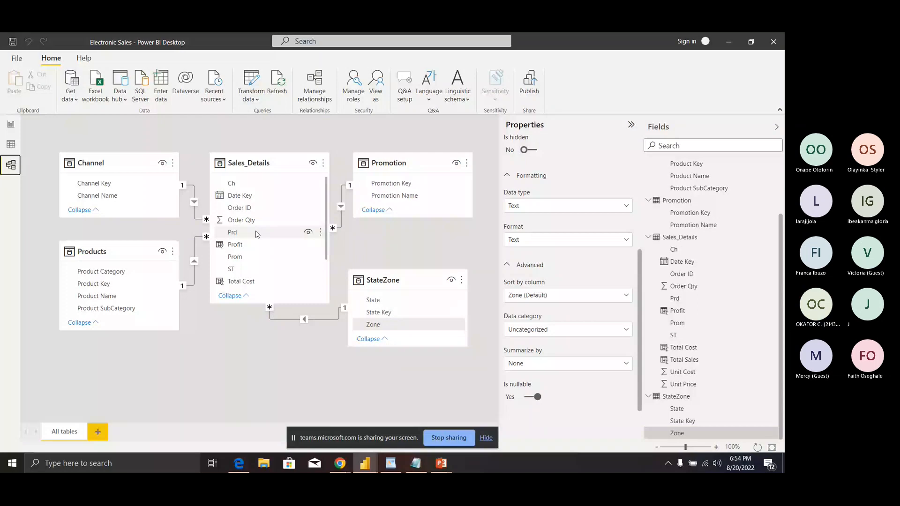
pyautogui.click(316, 95)
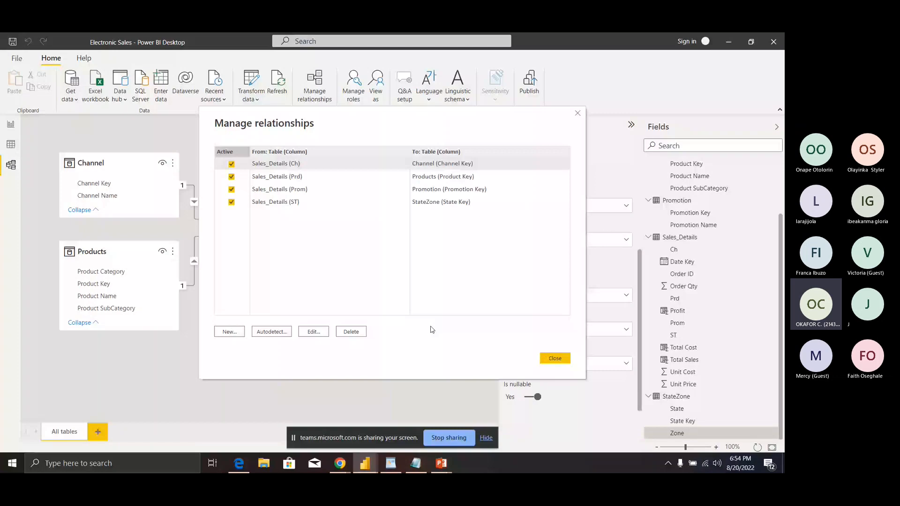
pyautogui.click(555, 359)
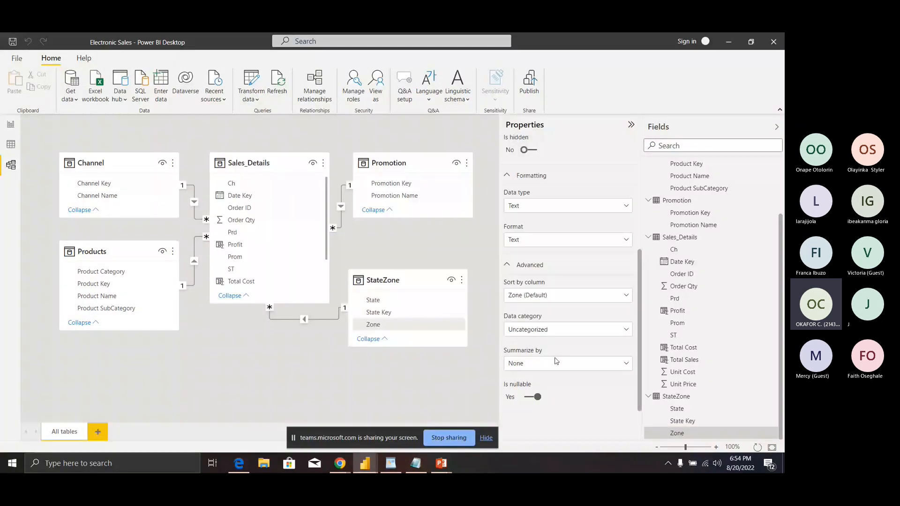
pyautogui.click(373, 325)
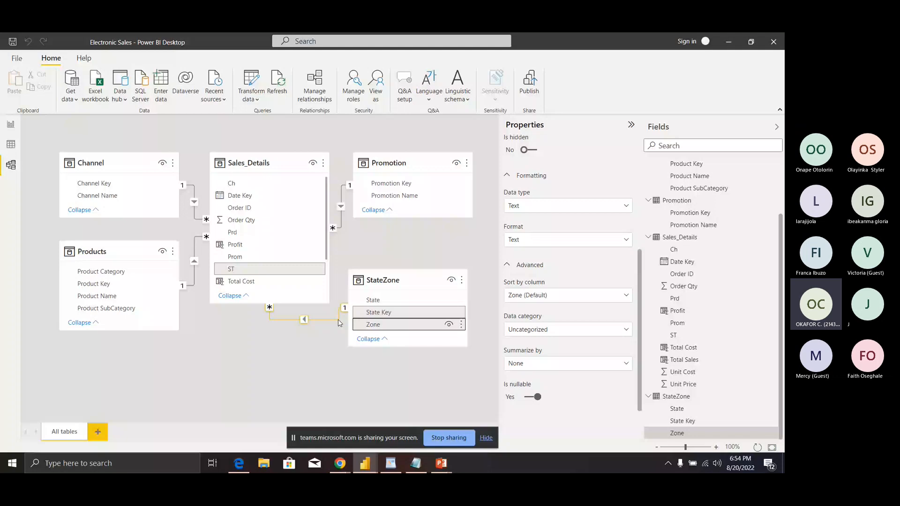
pyautogui.click(320, 324)
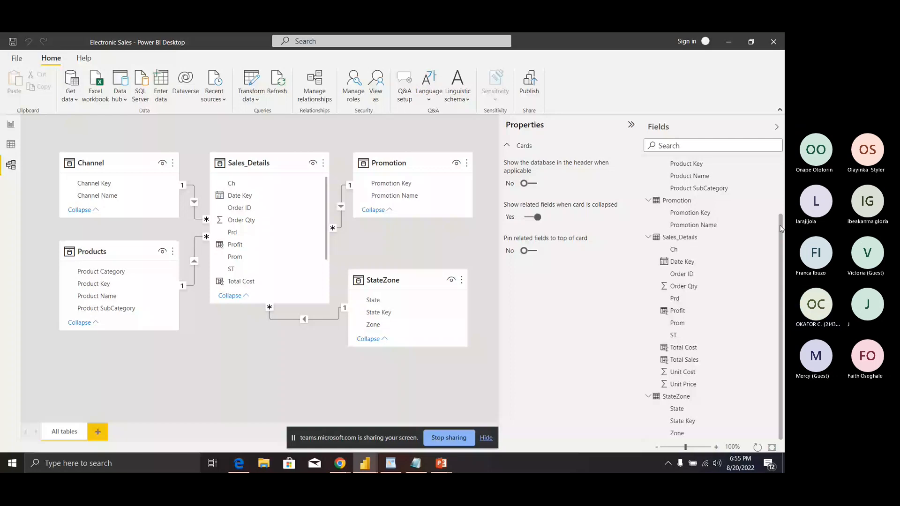
# Step: Select the Channel table's Channel Key field to see its synonyms 'channel key, key'
pyautogui.scroll(3, 730, 238)
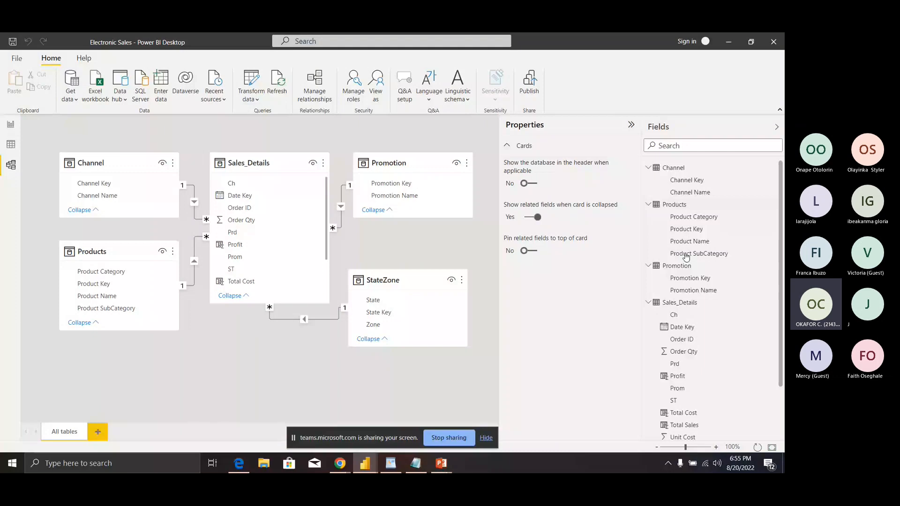
pyautogui.click(677, 388)
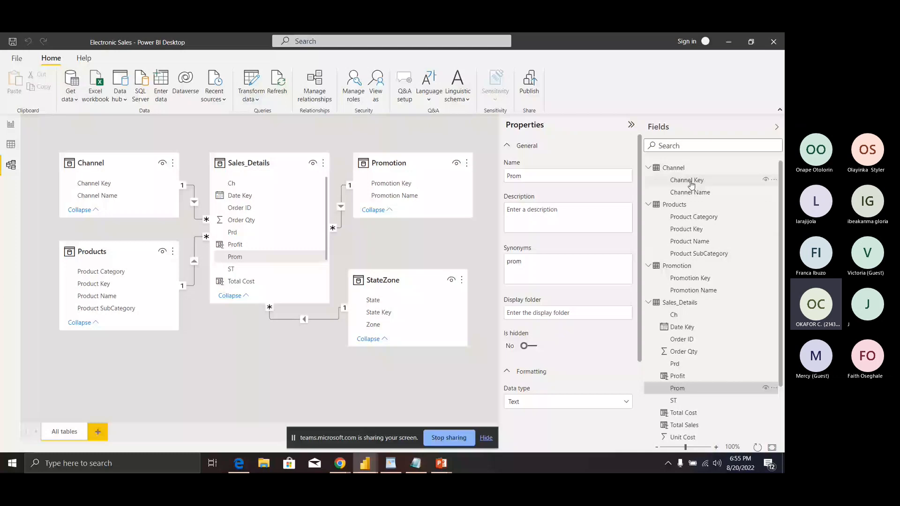
pyautogui.click(679, 171)
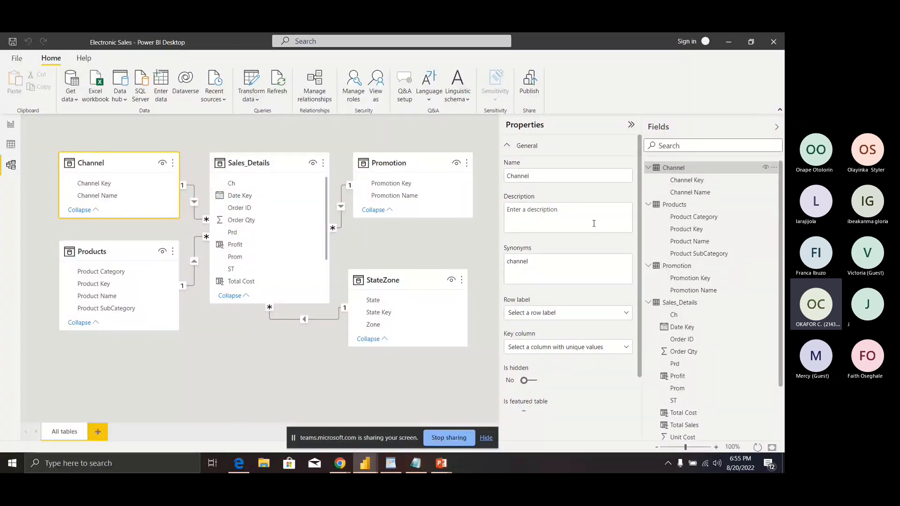
pyautogui.click(694, 187)
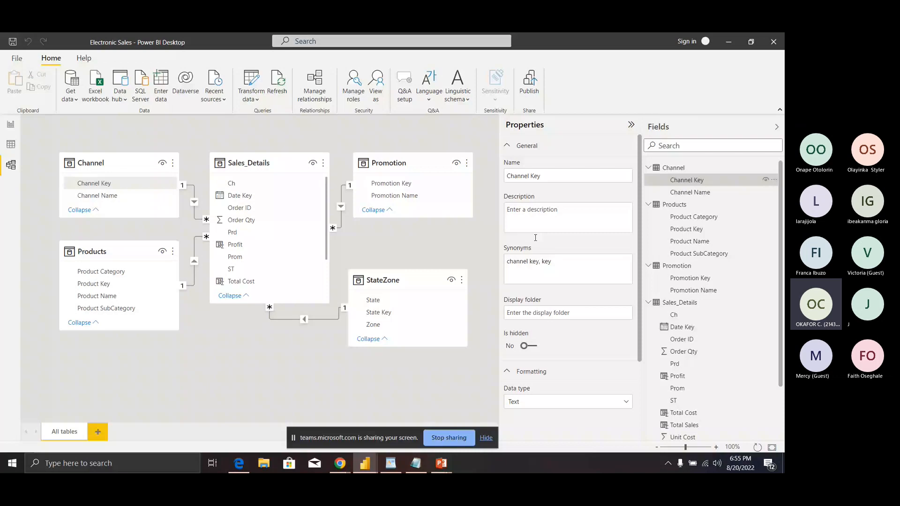
pyautogui.scroll(-1, 640, 322)
pyautogui.scroll(1, 640, 321)
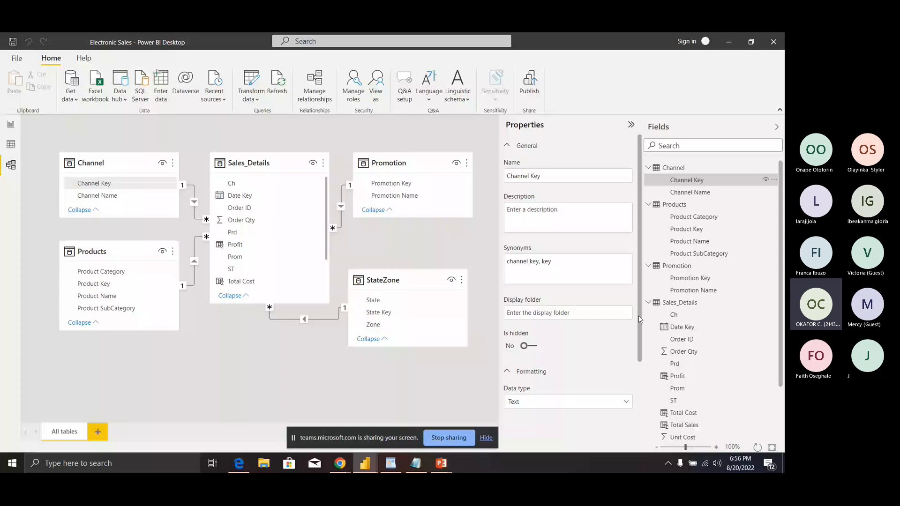
pyautogui.scroll(-2, 631, 401)
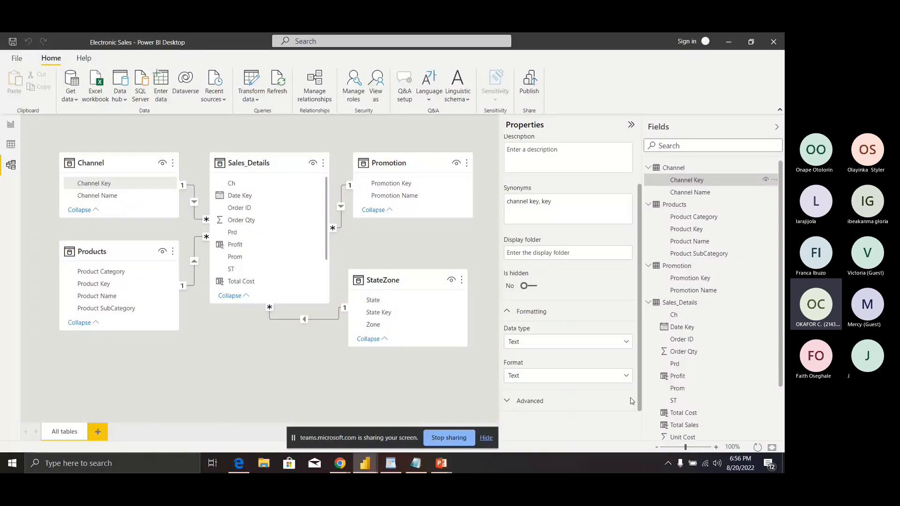
# Step: Check Channel Key's Data type and Format options, leaving both as Text
pyautogui.click(610, 347)
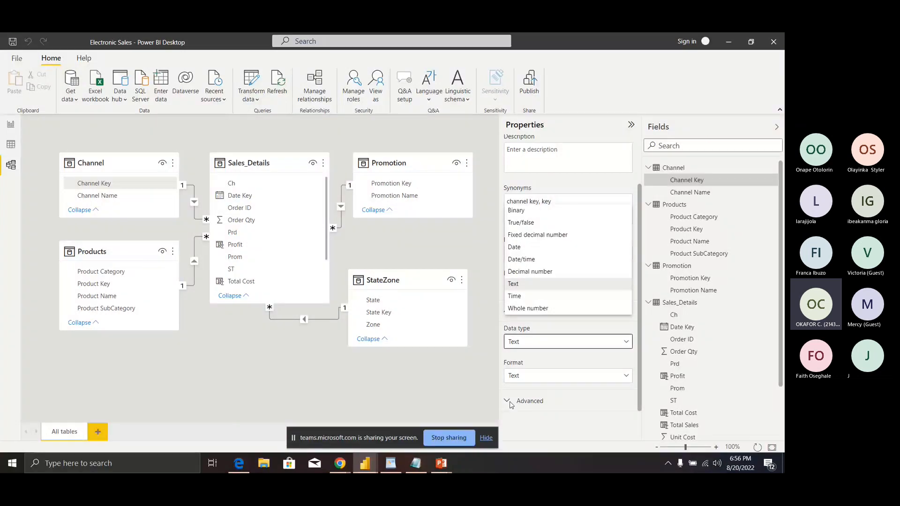
pyautogui.click(525, 377)
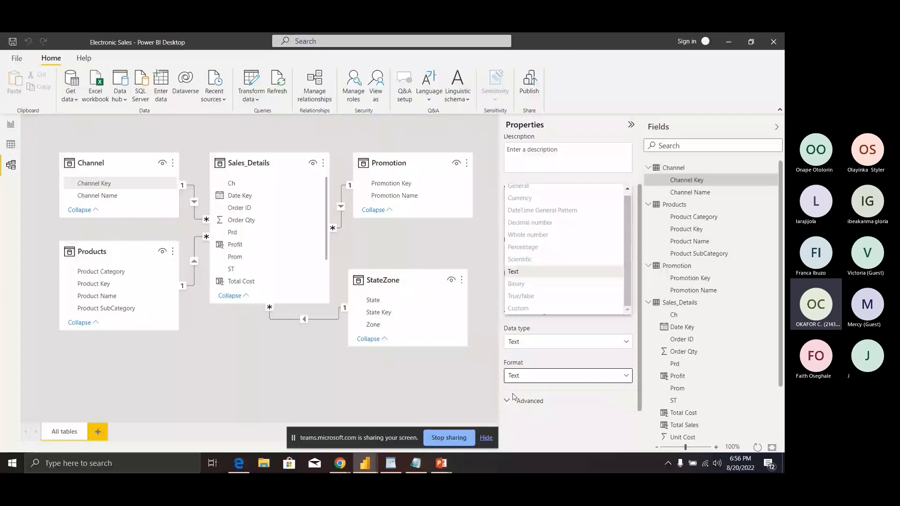
pyautogui.click(513, 396)
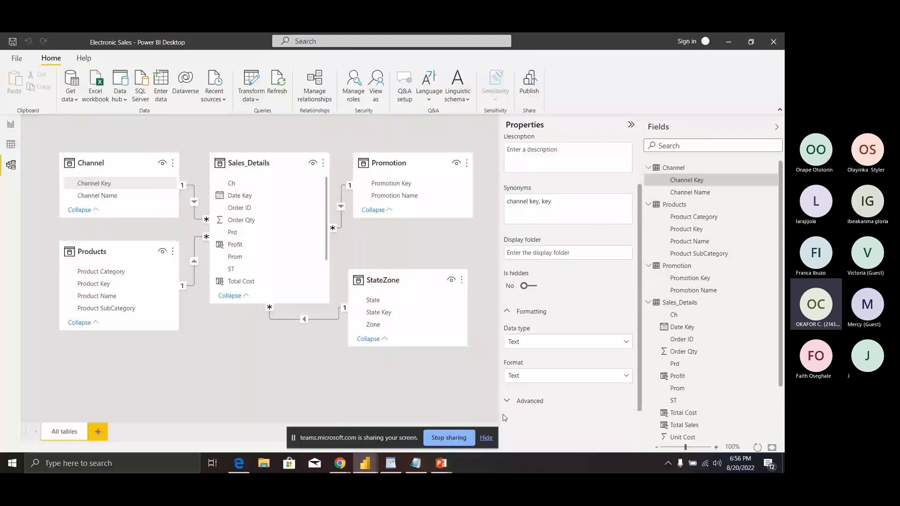
# Step: Expand Channel Key's Advanced properties and browse Data categories, keeping Uncategorized
pyautogui.click(516, 401)
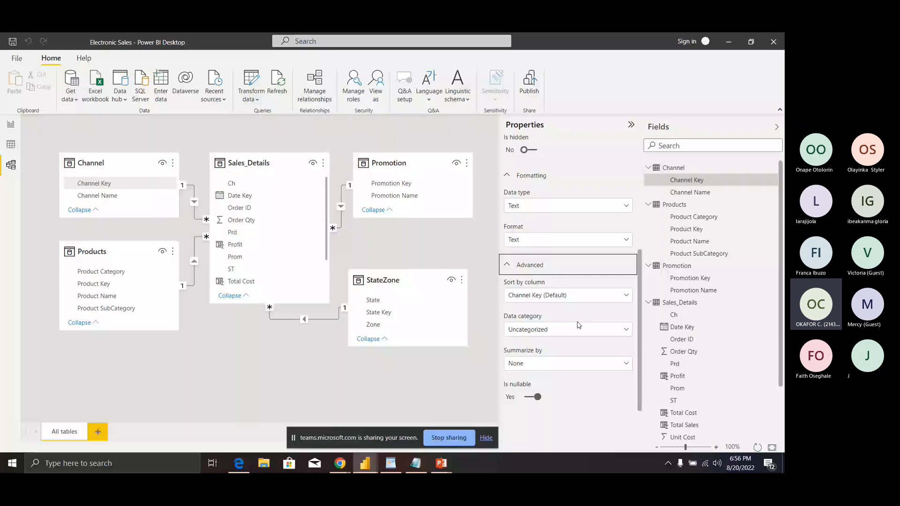
pyautogui.click(581, 329)
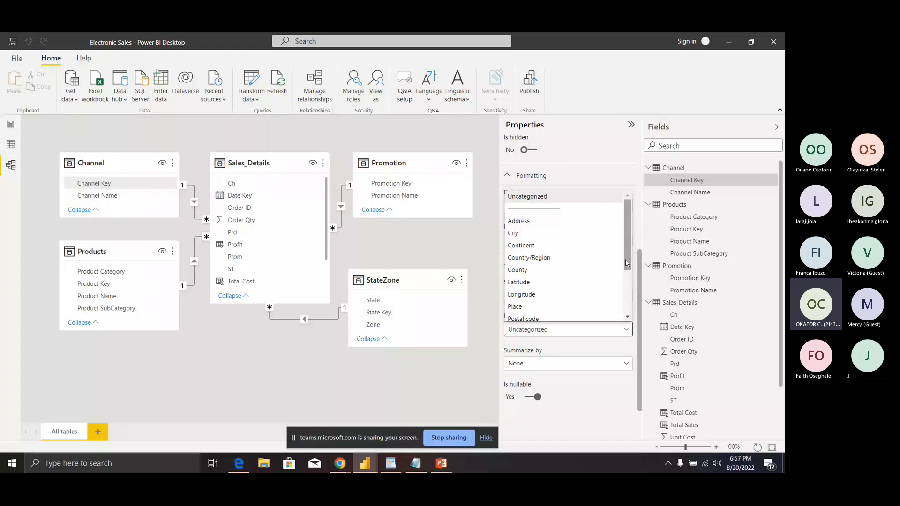
pyautogui.moveTo(625, 260); pyautogui.dragTo(625, 277)
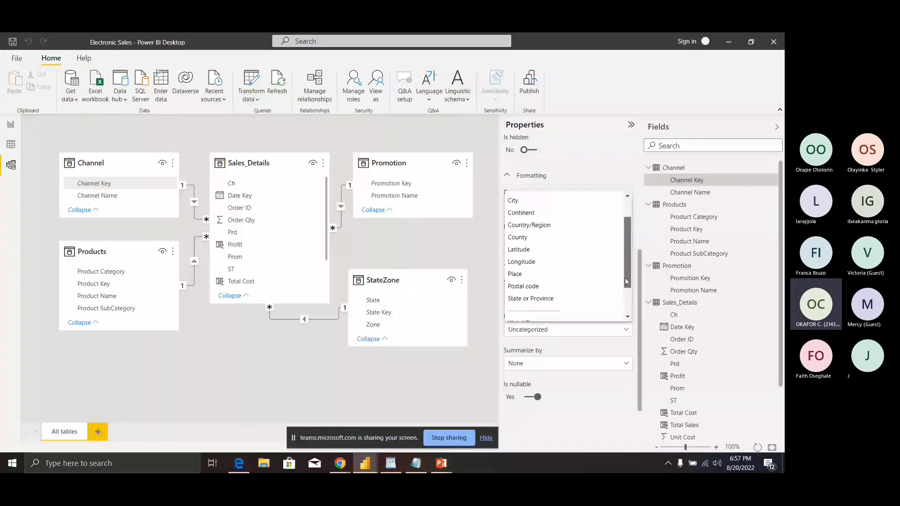
pyautogui.moveTo(625, 277); pyautogui.dragTo(625, 271)
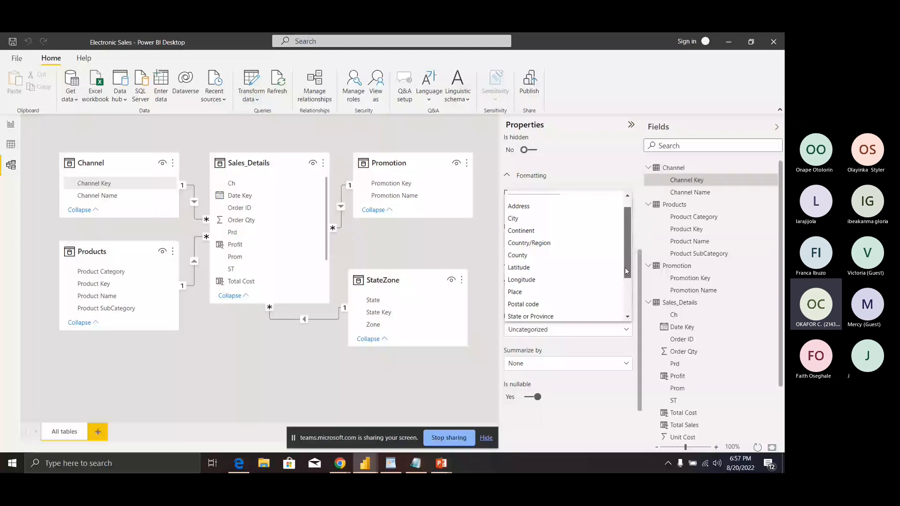
pyautogui.moveTo(626, 271); pyautogui.dragTo(626, 313)
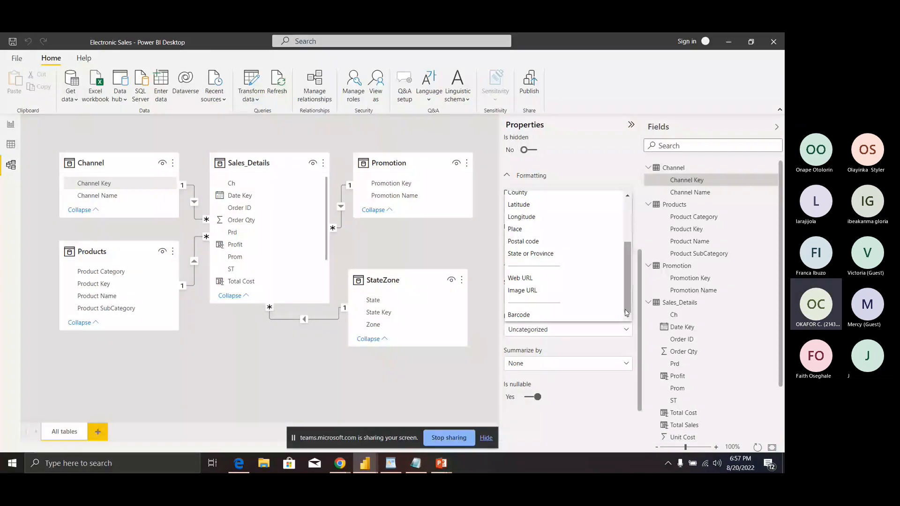
pyautogui.click(569, 342)
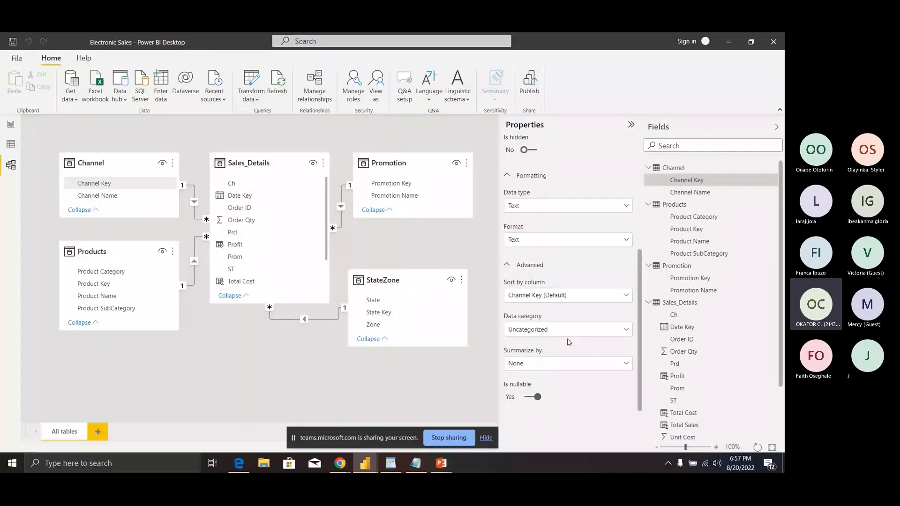
# Step: Keep Channel Key's Summarize by at None and deselect it to show the model card settings
pyautogui.click(626, 364)
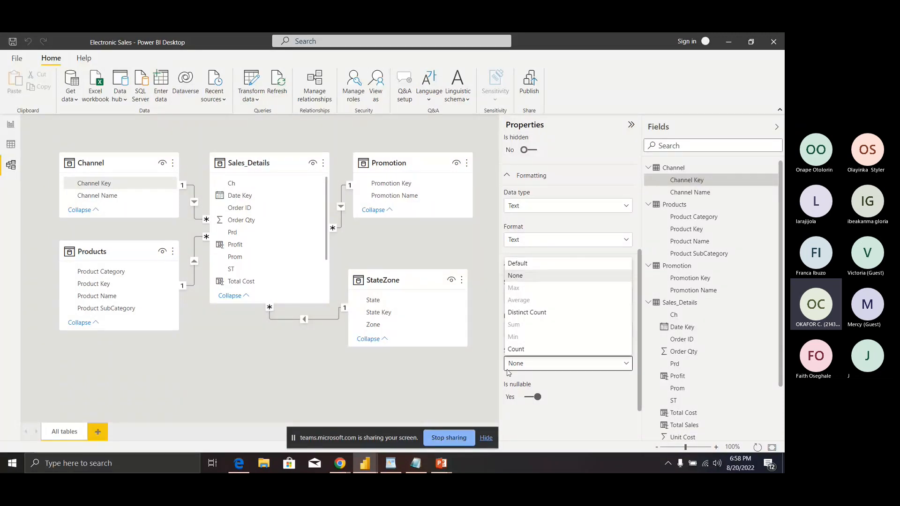
pyautogui.click(474, 377)
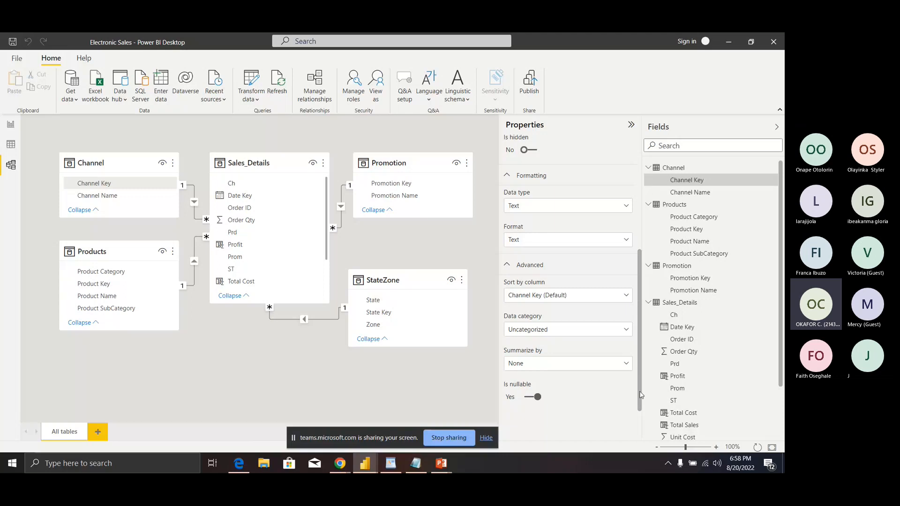
pyautogui.click(472, 137)
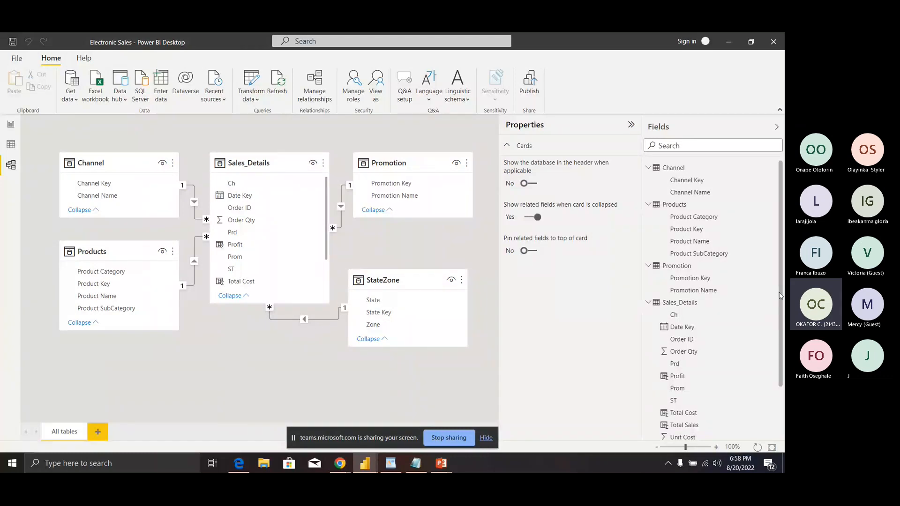
pyautogui.moveTo(780, 295); pyautogui.dragTo(629, 352)
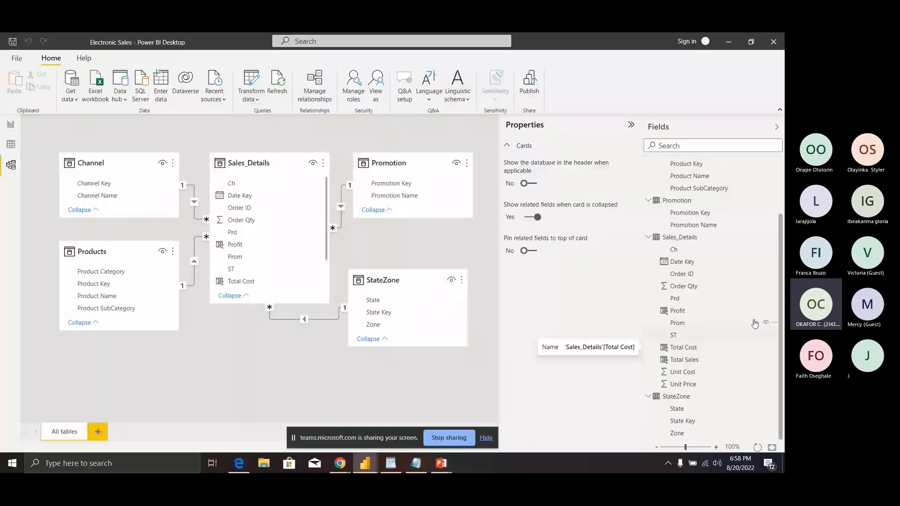
# Step: Select Date Key, then open Data view showing the StateZone table's 32 states and zones
pyautogui.click(698, 262)
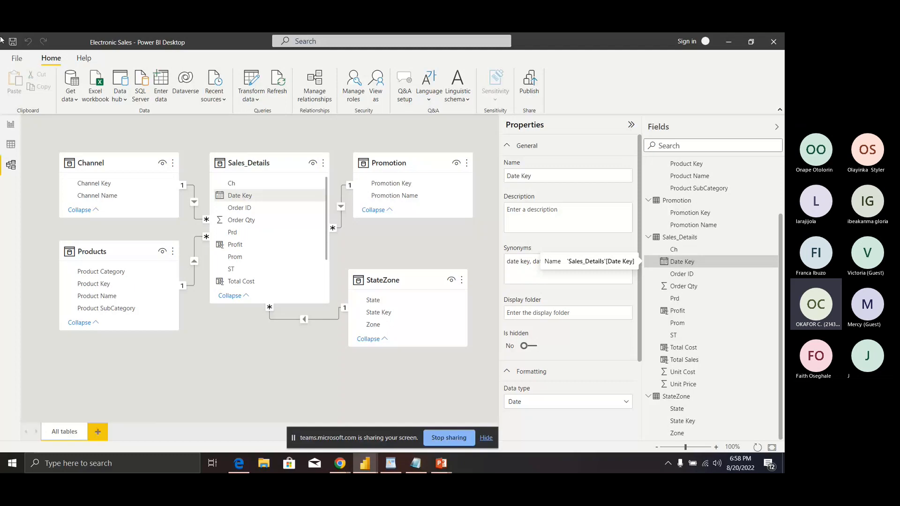
pyautogui.click(10, 144)
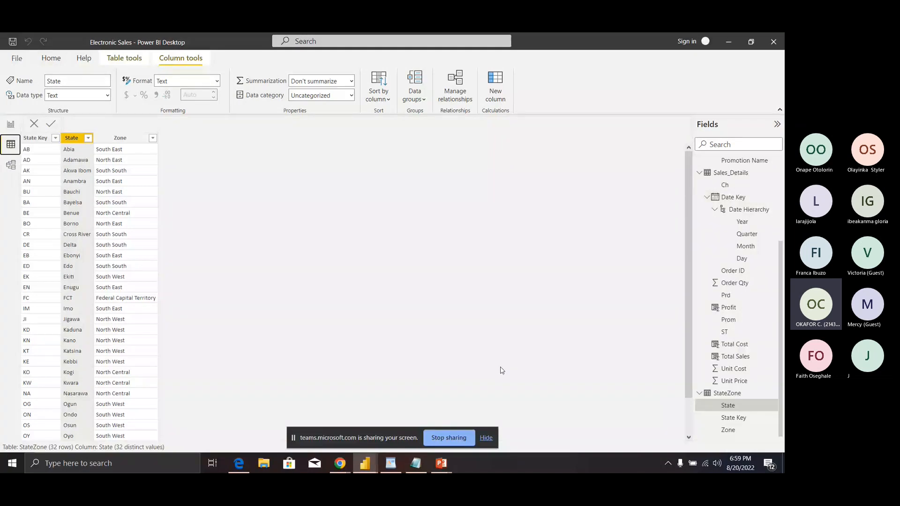
# Step: Bring the 'Date Table code' Notepad file with the fnDateTable script to the front
pyautogui.click(340, 465)
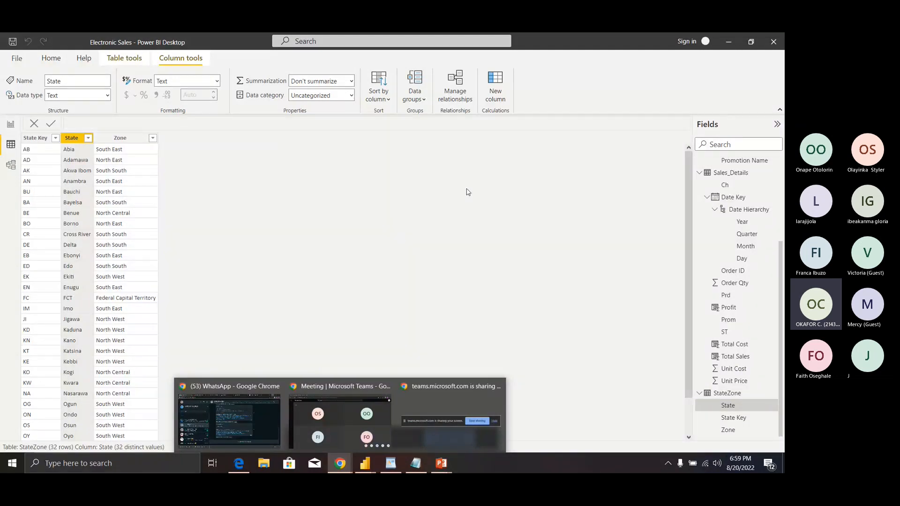
pyautogui.click(411, 467)
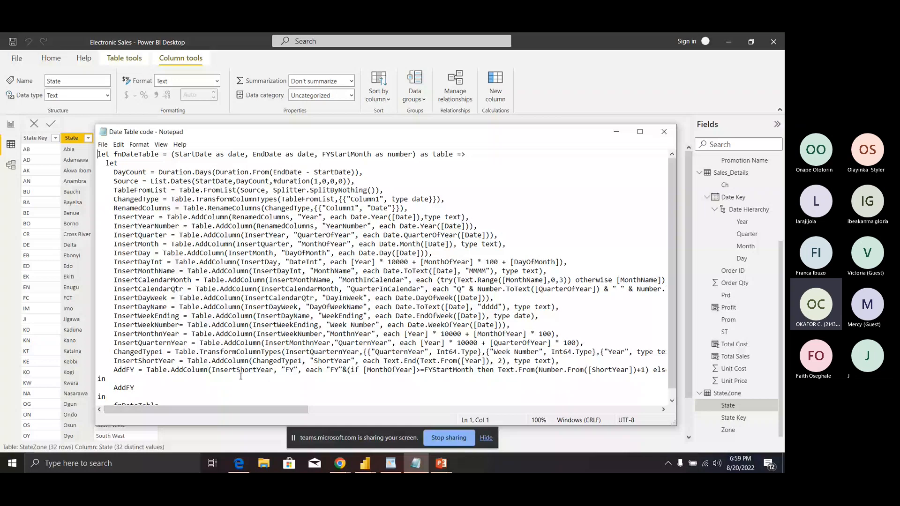
# Step: Return to Power BI's Report view showing the Electronic Sales page with its empty table visual
pyautogui.click(9, 125)
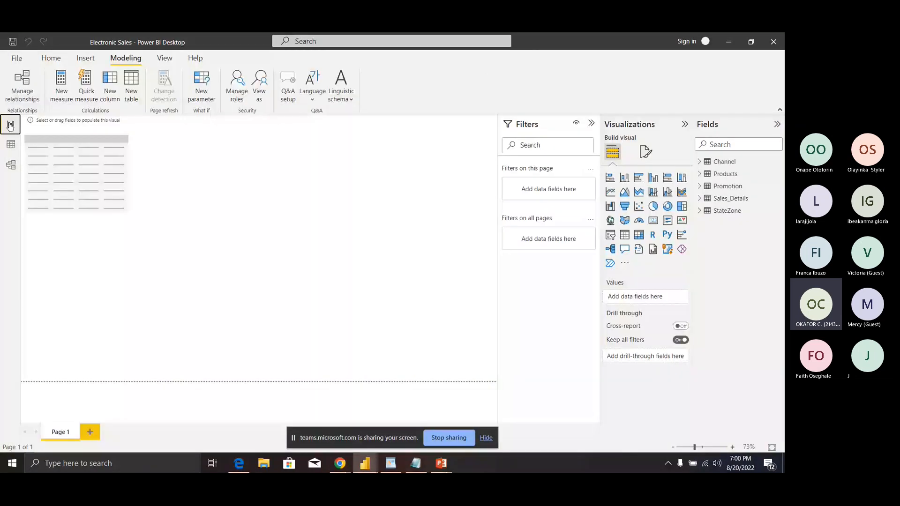
# Step: Launch Power Query Editor and open blank Query1 in the Advanced Editor
pyautogui.click(42, 61)
pyautogui.click(277, 84)
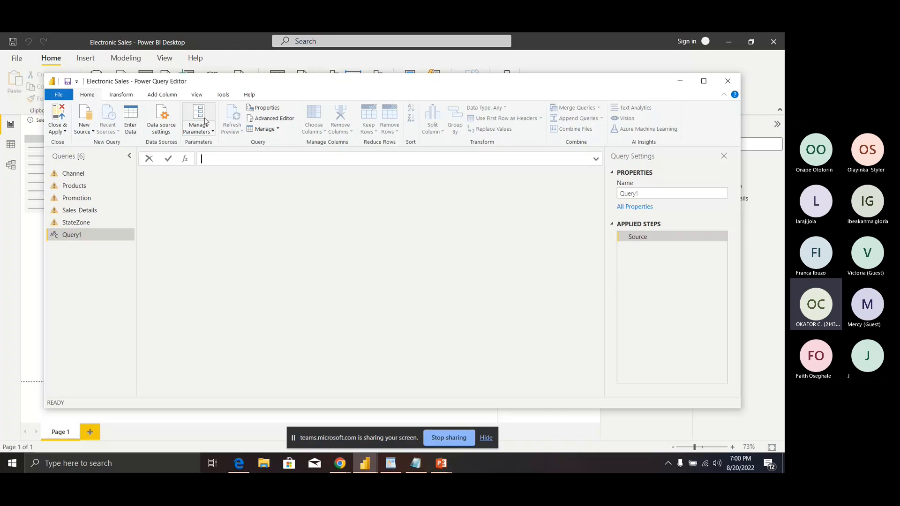
pyautogui.click(257, 120)
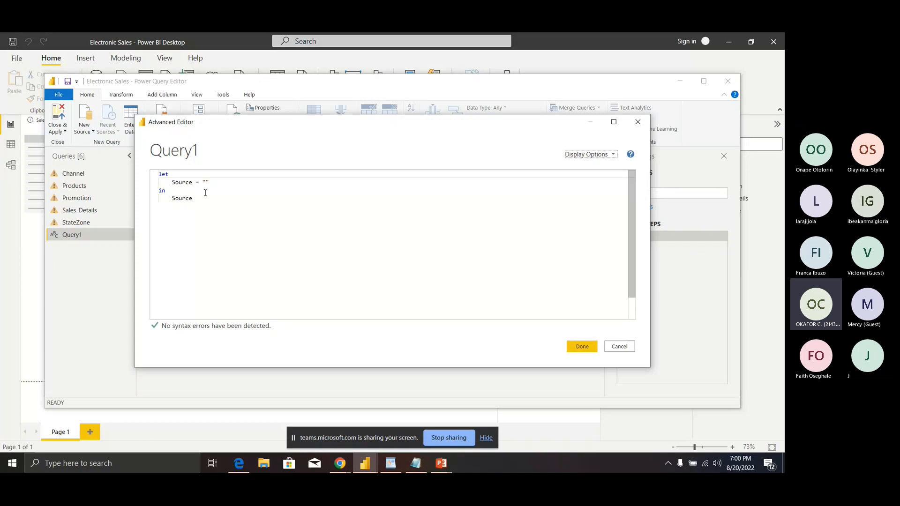
# Step: Overwrite Query1's placeholder code with the pasted fnDateTable script and apply it
pyautogui.click(199, 205)
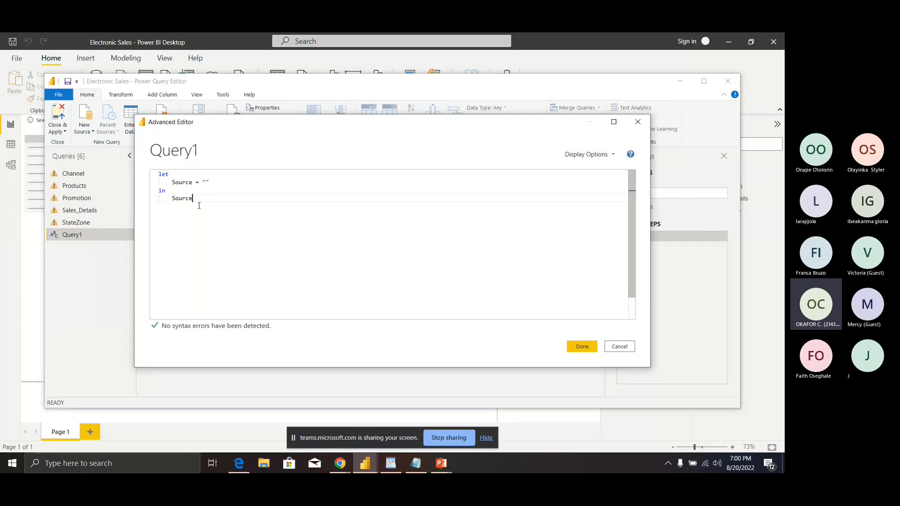
pyautogui.moveTo(199, 206); pyautogui.dragTo(158, 176)
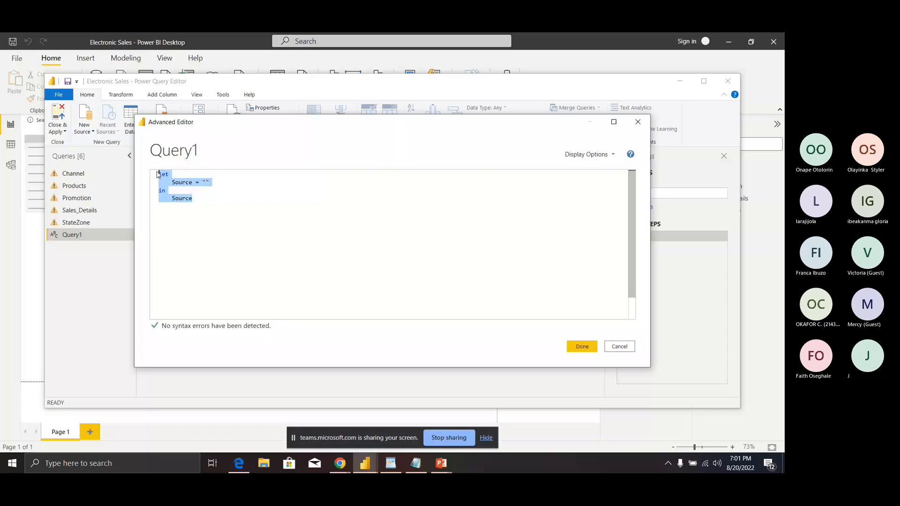
pyautogui.hotkey('ctrl', 'v')
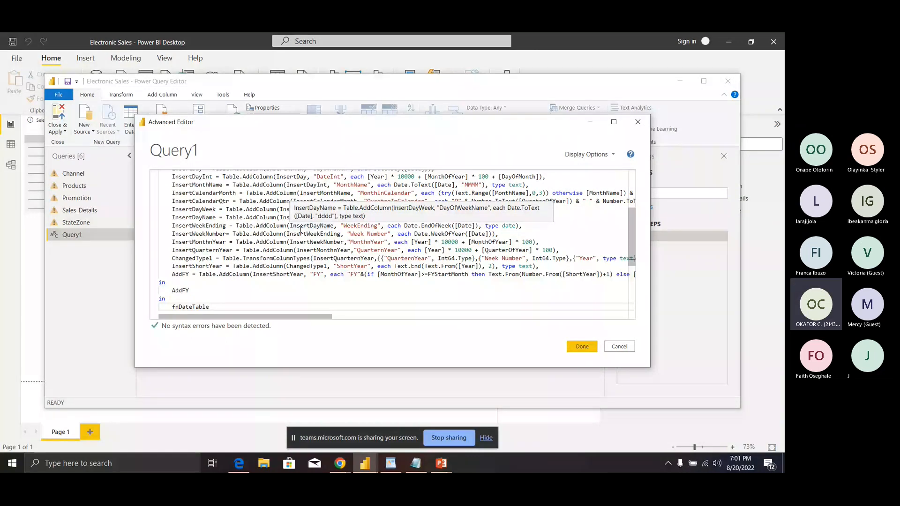
pyautogui.click(582, 346)
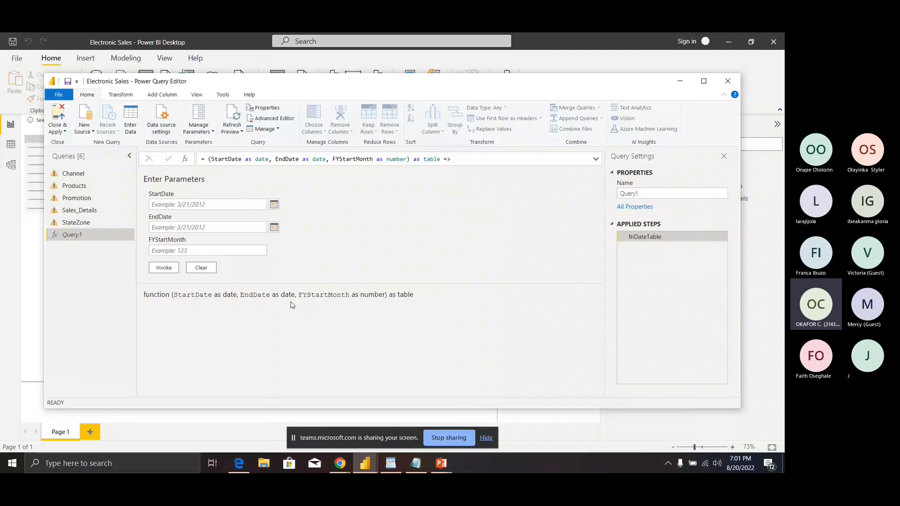
# Step: Enter StartDate 01/01/2014, EndDate 12/31/2020 and FYStartMonth 13 in the parameter form
pyautogui.click(217, 203)
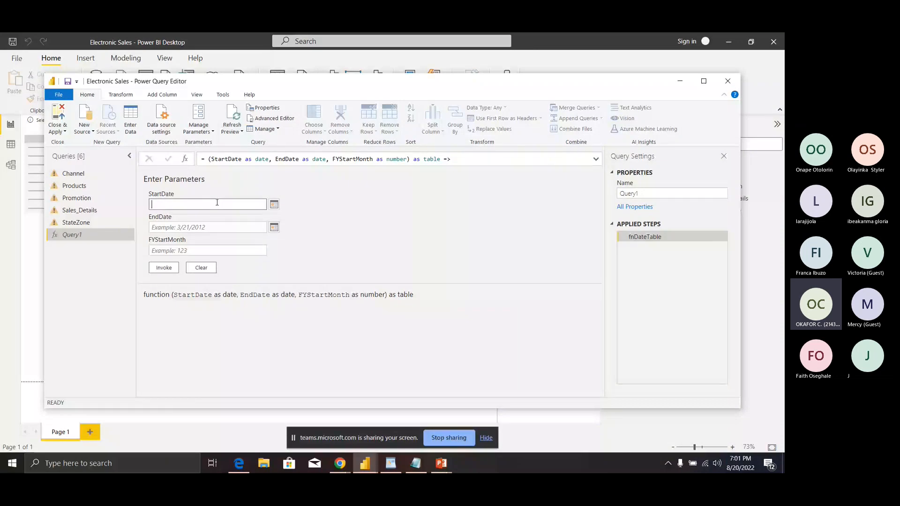
pyautogui.write('01/')
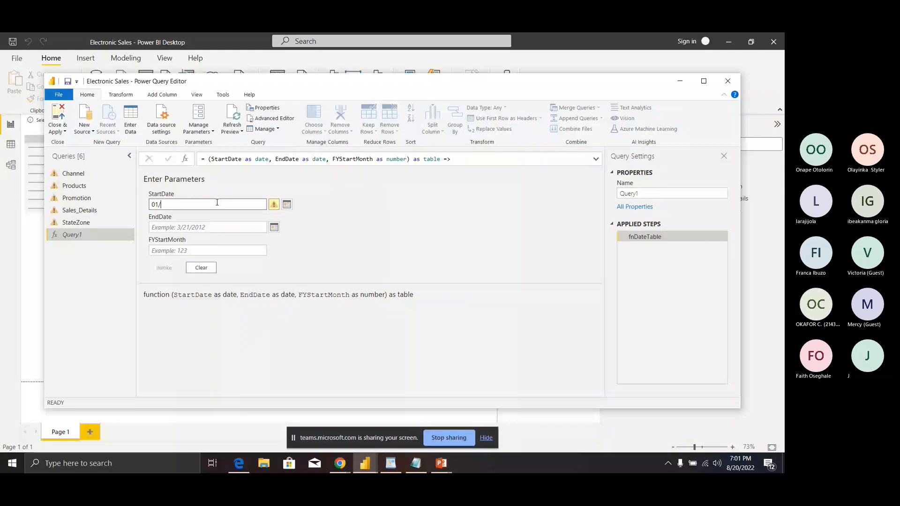
pyautogui.write('01')
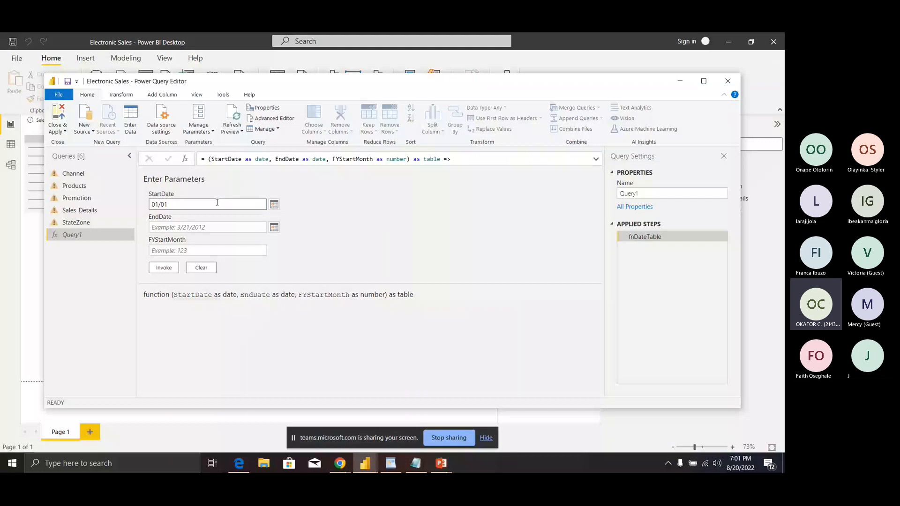
pyautogui.write('/2014')
pyautogui.click(221, 227)
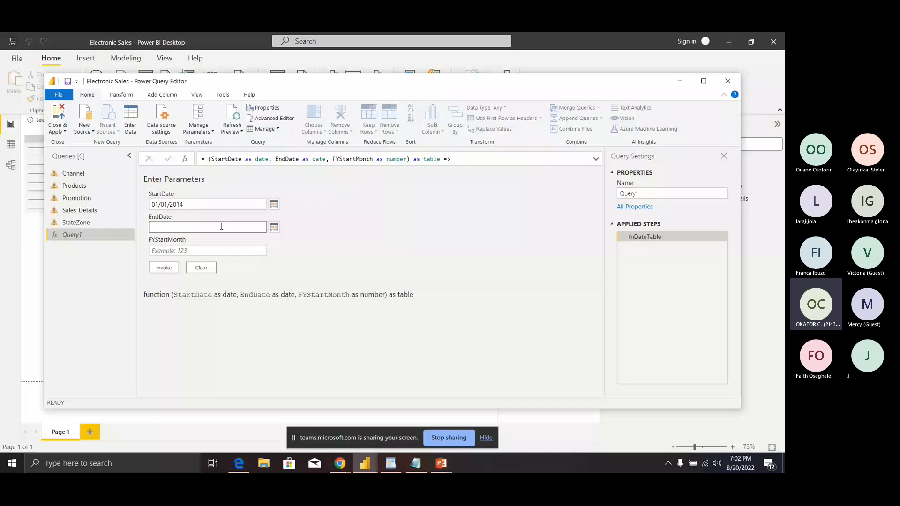
pyautogui.click(222, 227)
pyautogui.write('31/12/2020')
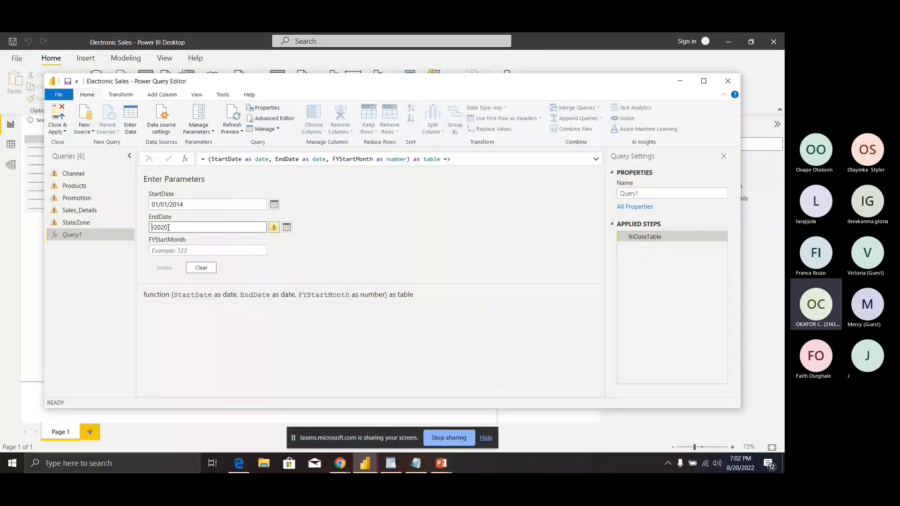
pyautogui.write('12')
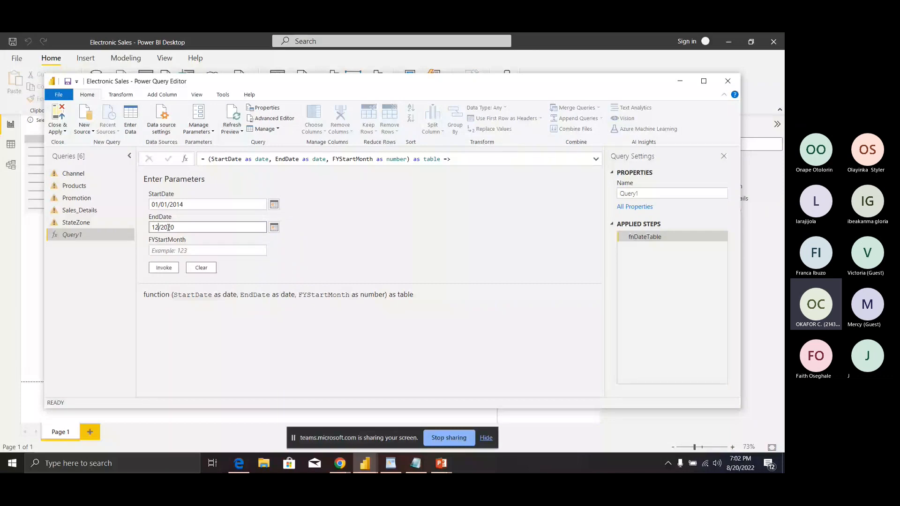
pyautogui.write('/31')
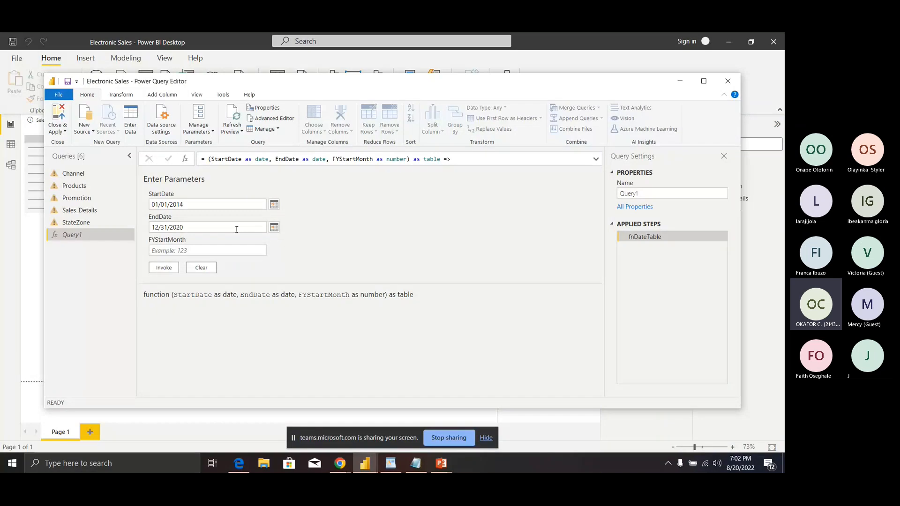
pyautogui.click(164, 250)
pyautogui.click(176, 249)
pyautogui.click(169, 271)
pyautogui.click(220, 250)
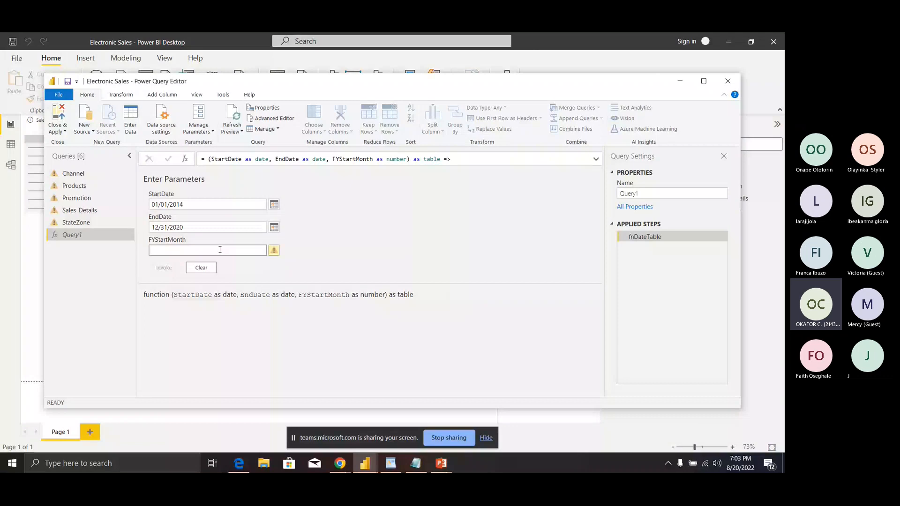
pyautogui.write('13')
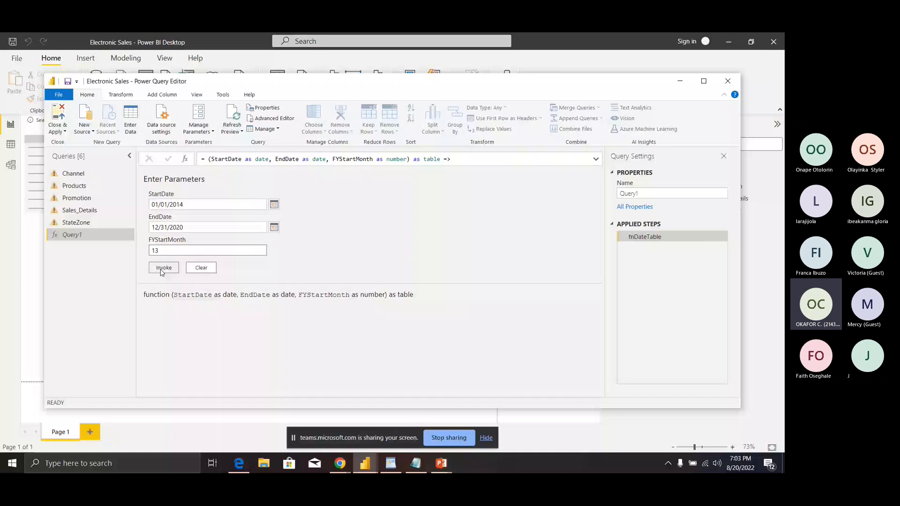
# Step: Invoke fnDateTable, name the resulting query Datetable_m, and load it with Close & Apply
pyautogui.click(161, 271)
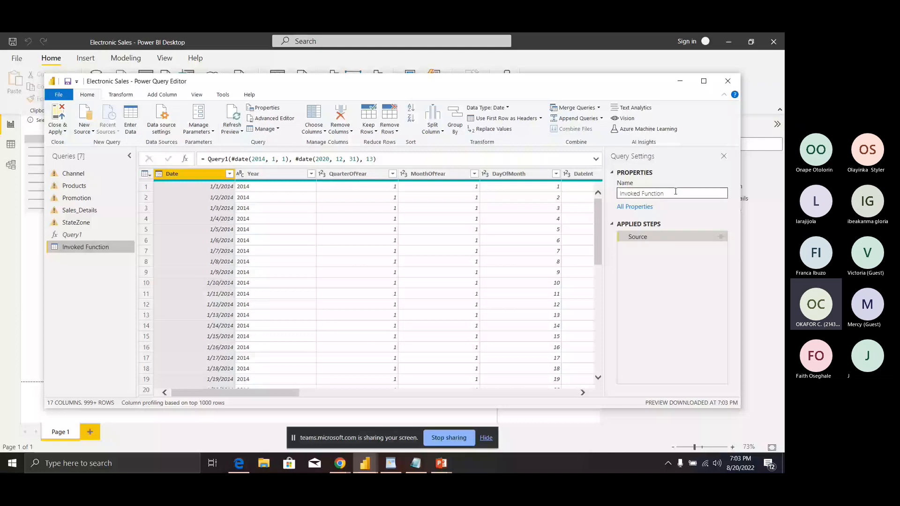
pyautogui.moveTo(675, 191); pyautogui.dragTo(617, 200)
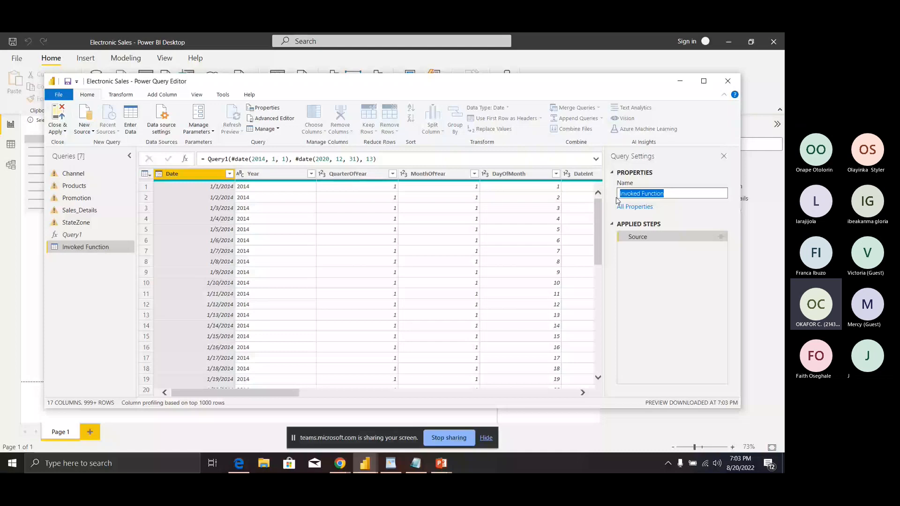
pyautogui.write('Date')
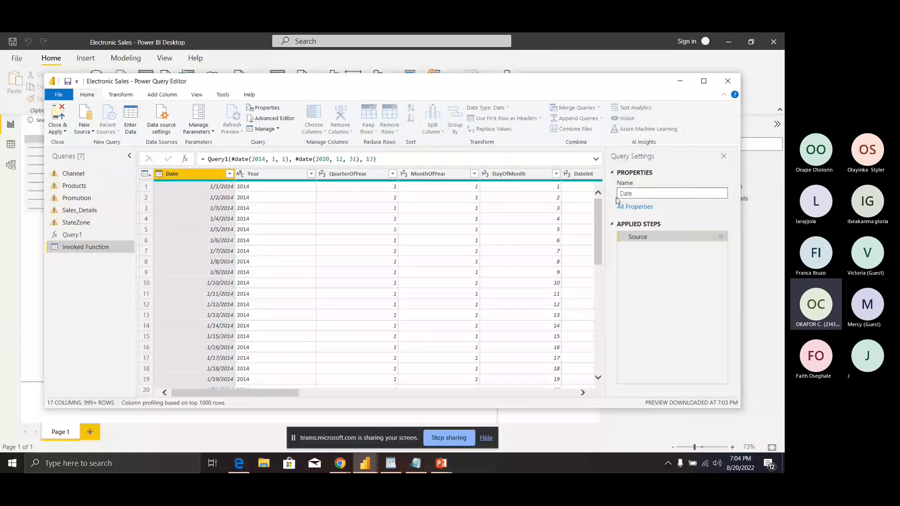
pyautogui.write('table_m')
pyautogui.click(64, 130)
pyautogui.click(80, 142)
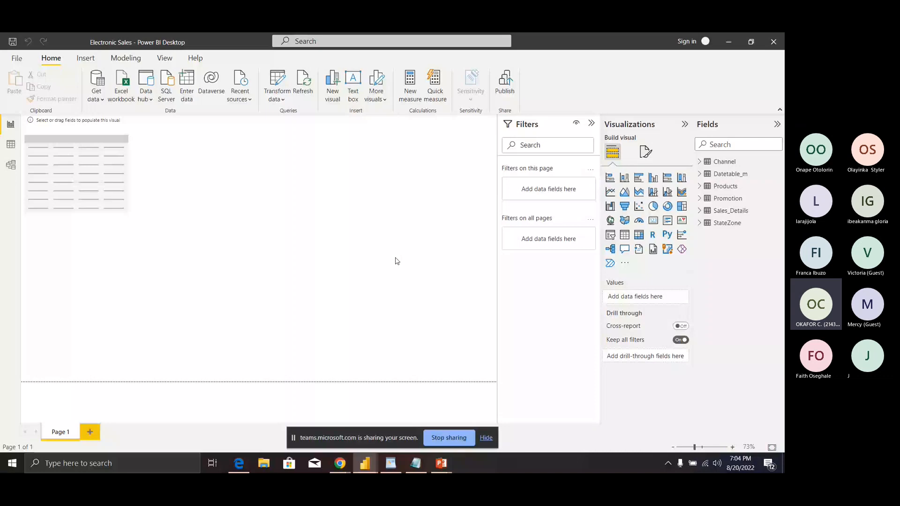
# Step: Switch to Data view and collapse all tables in the Fields pane
pyautogui.click(11, 144)
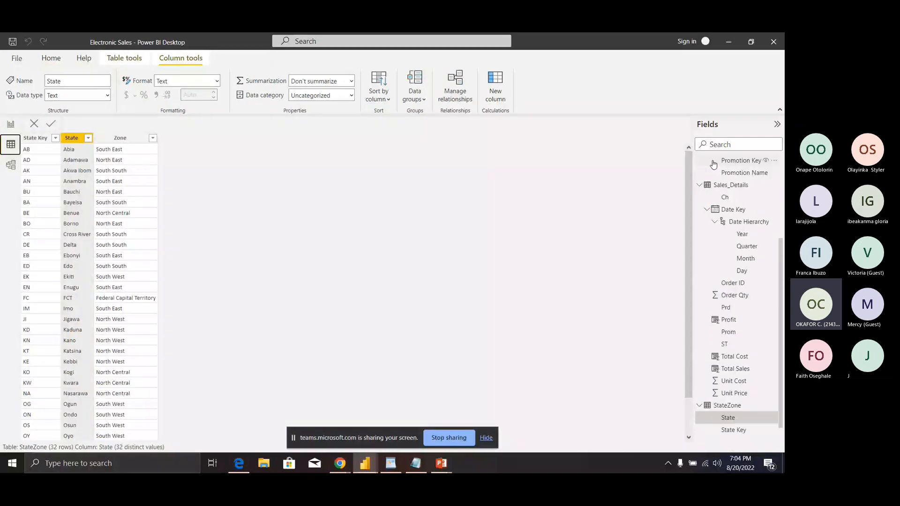
pyautogui.rightClick(713, 162)
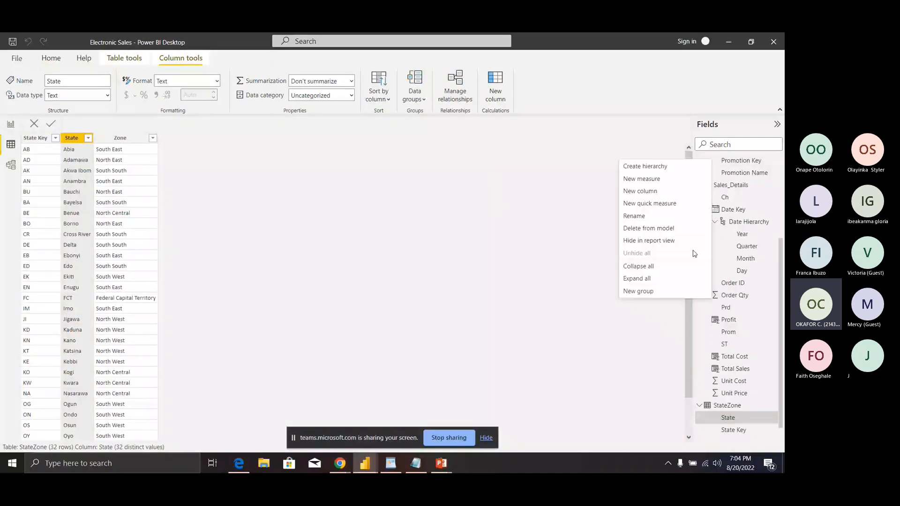
pyautogui.click(693, 266)
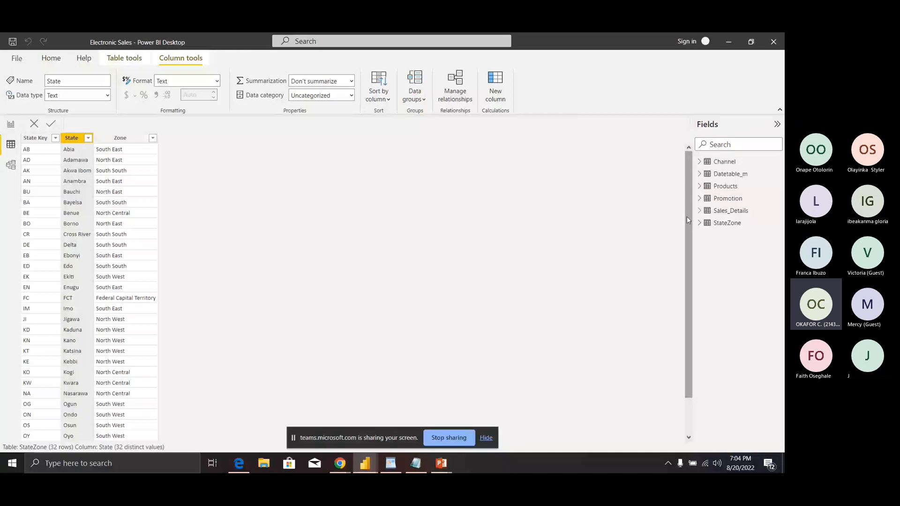
# Step: Show the Datetable_m table and scroll across to its remaining columns up to FY
pyautogui.click(711, 176)
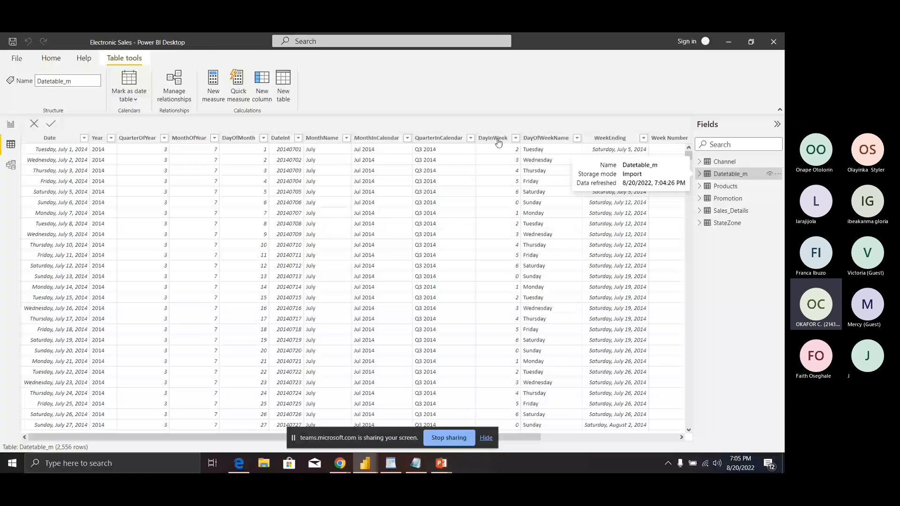
pyautogui.click(681, 437)
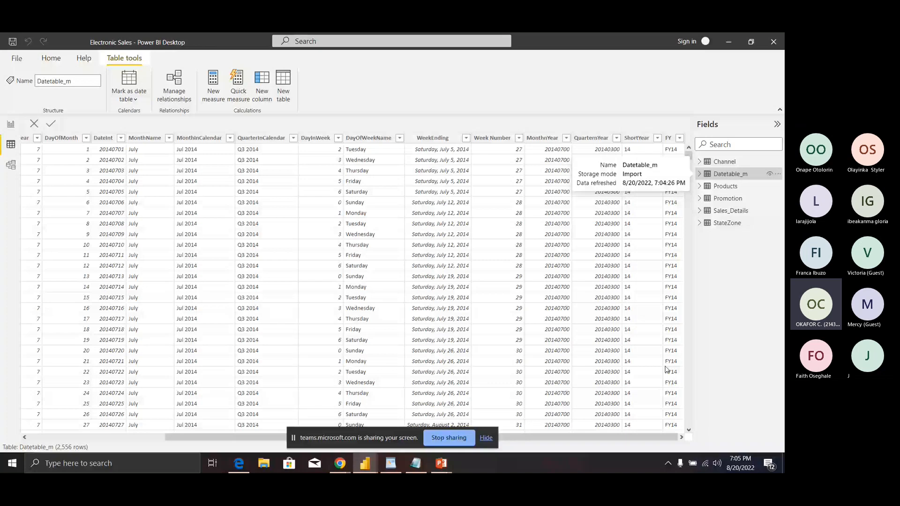
pyautogui.moveTo(394, 437); pyautogui.dragTo(256, 437)
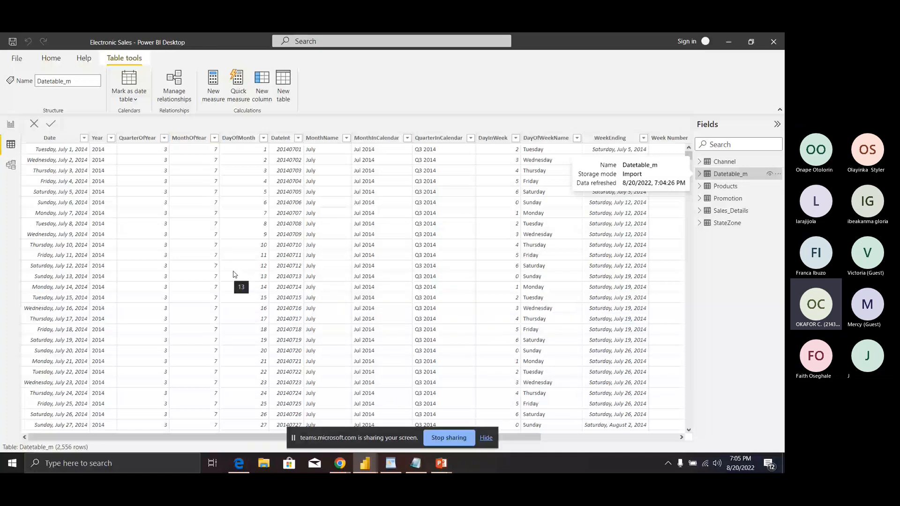
# Step: Return to the Electronic Sales report and open the Get data list of common sources
pyautogui.hotkey('alt', 'Tab')
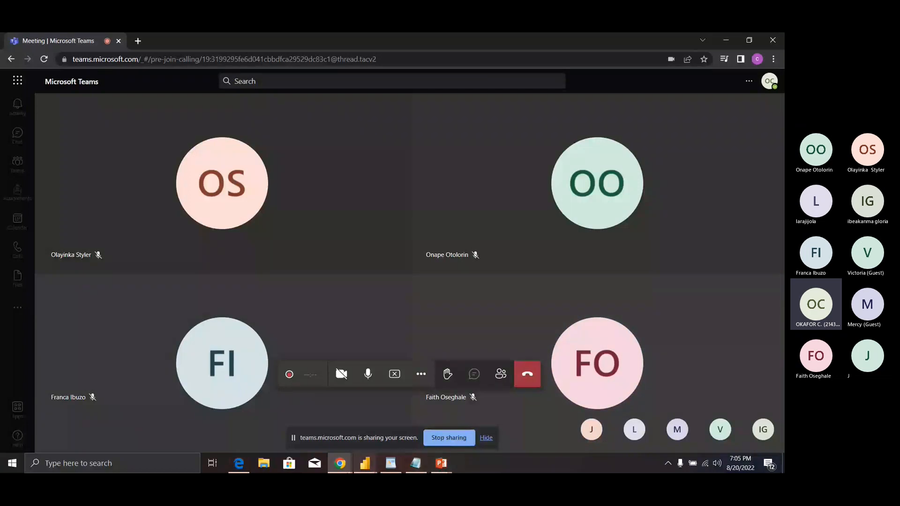
pyautogui.moveTo(367, 468)
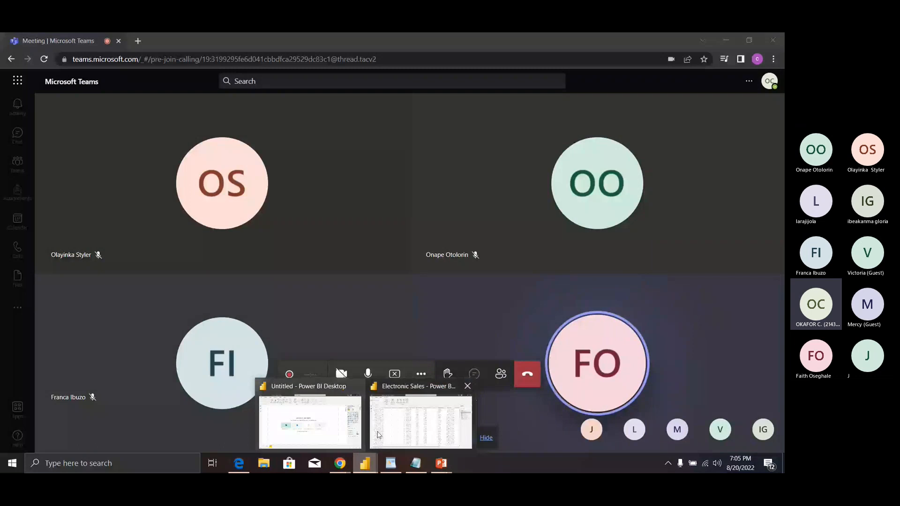
pyautogui.click(377, 434)
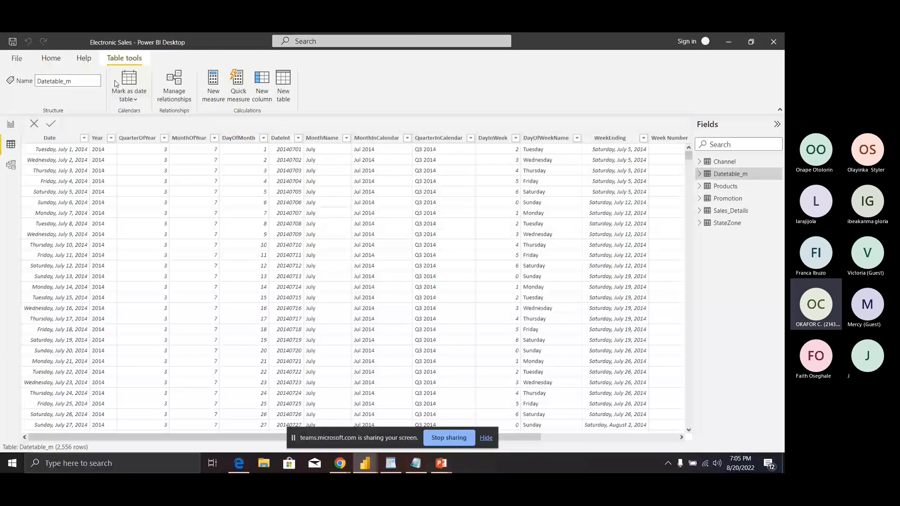
pyautogui.click(16, 59)
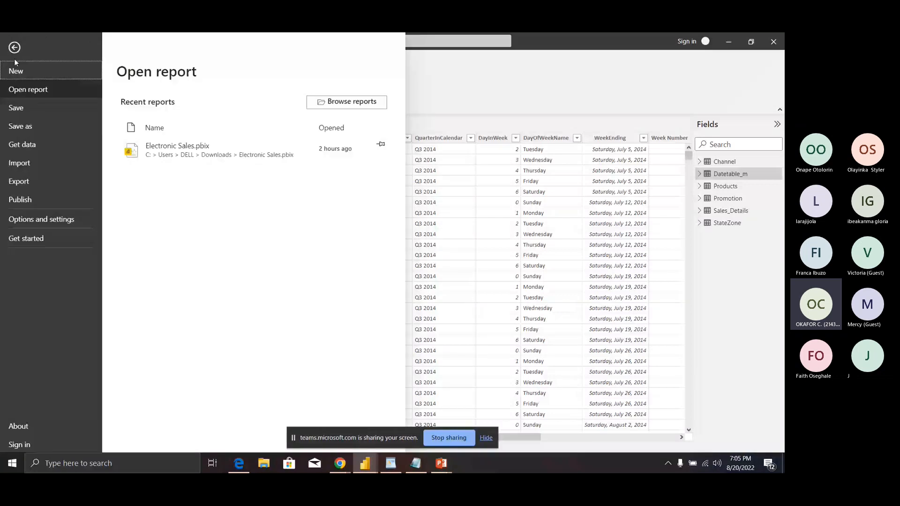
pyautogui.click(14, 48)
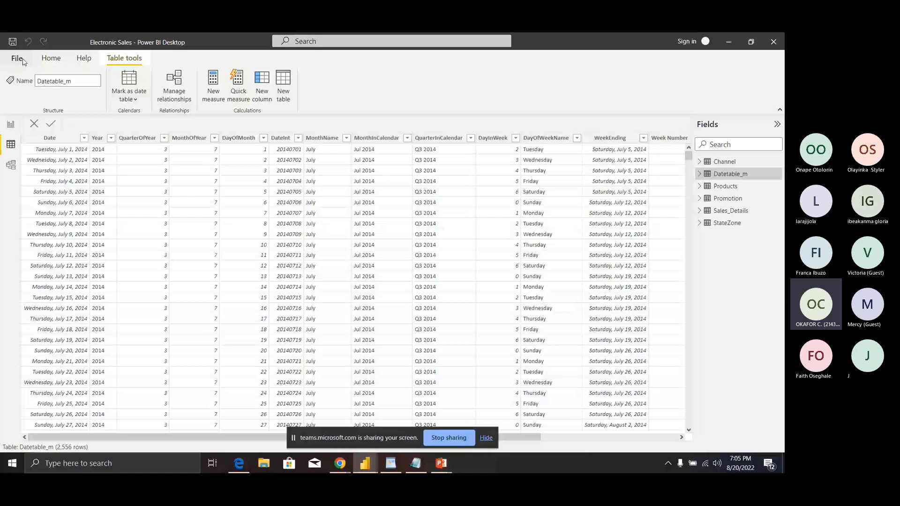
pyautogui.click(51, 58)
pyautogui.click(74, 99)
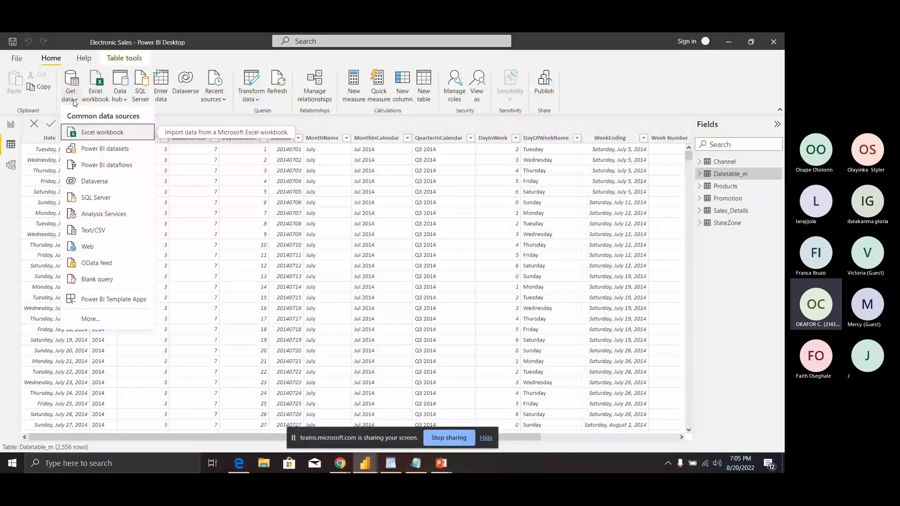
# Step: Create a new blank query in the Advanced Editor and select the calendar M code in WordPad
pyautogui.click(85, 280)
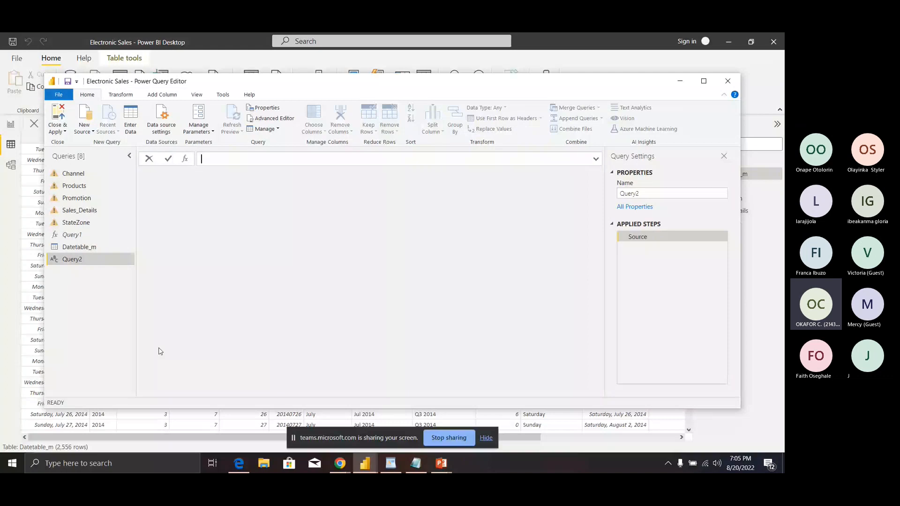
pyautogui.click(272, 119)
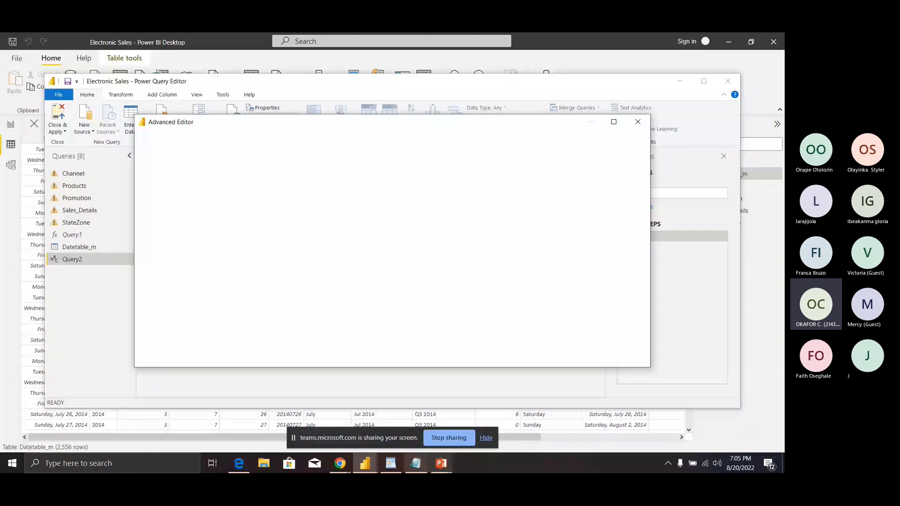
pyautogui.click(397, 468)
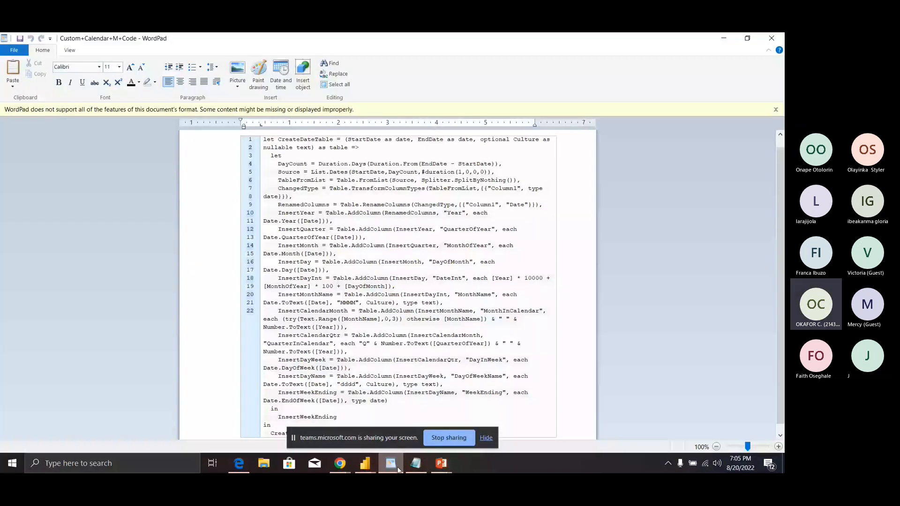
pyautogui.hotkey('ctrl', 'a')
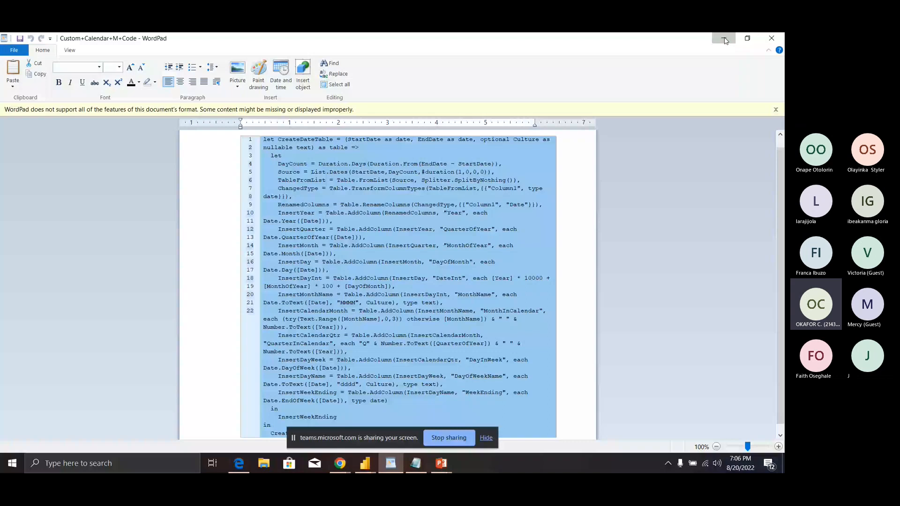
pyautogui.click(724, 40)
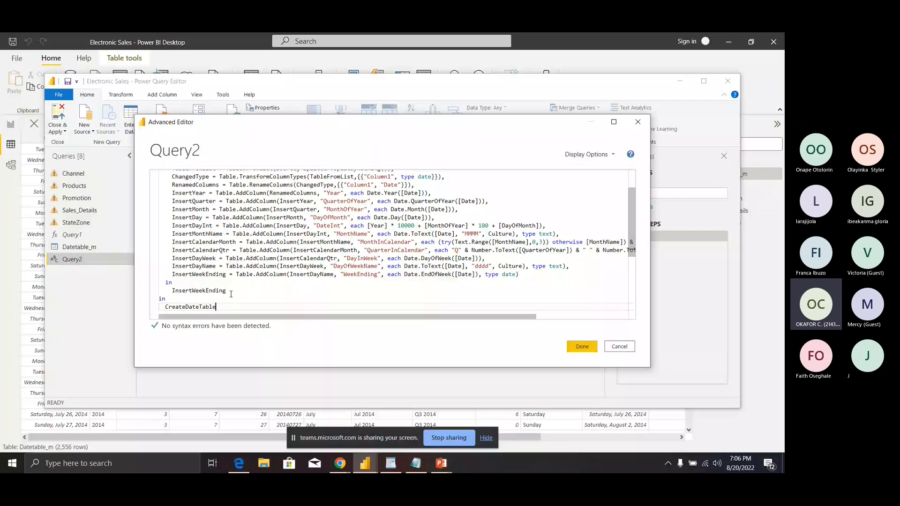
# Step: Delete the dot from Table.AddColumn on the InsertDayName line and compare with the WordPad copy
pyautogui.click(247, 266)
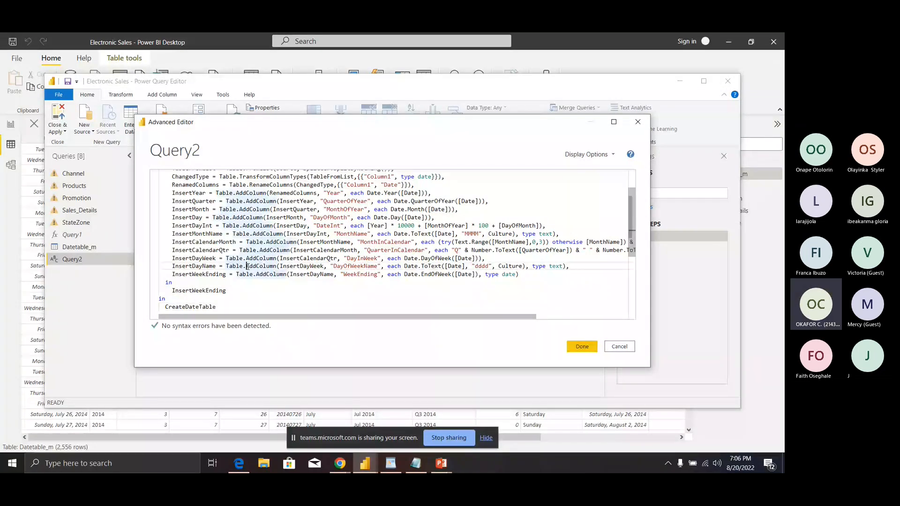
pyautogui.press('BackSpace')
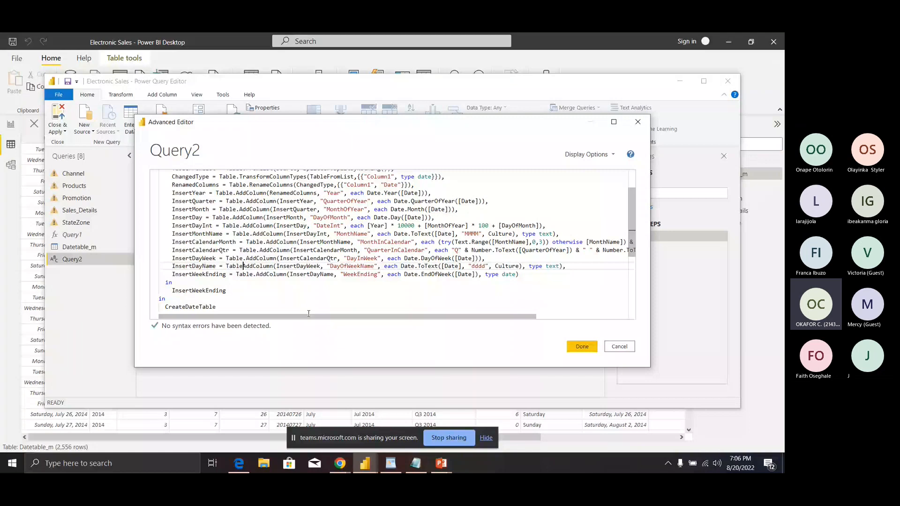
pyautogui.click(308, 312)
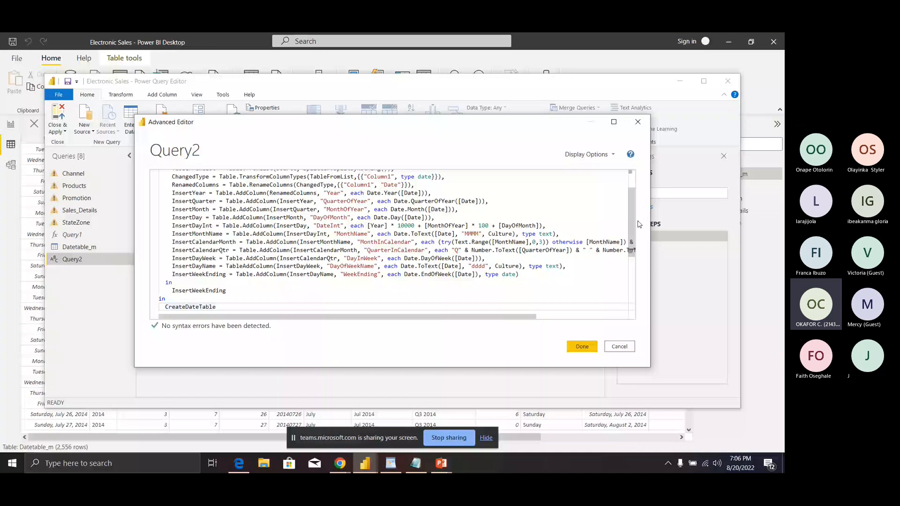
pyautogui.scroll(-1, 270, 275)
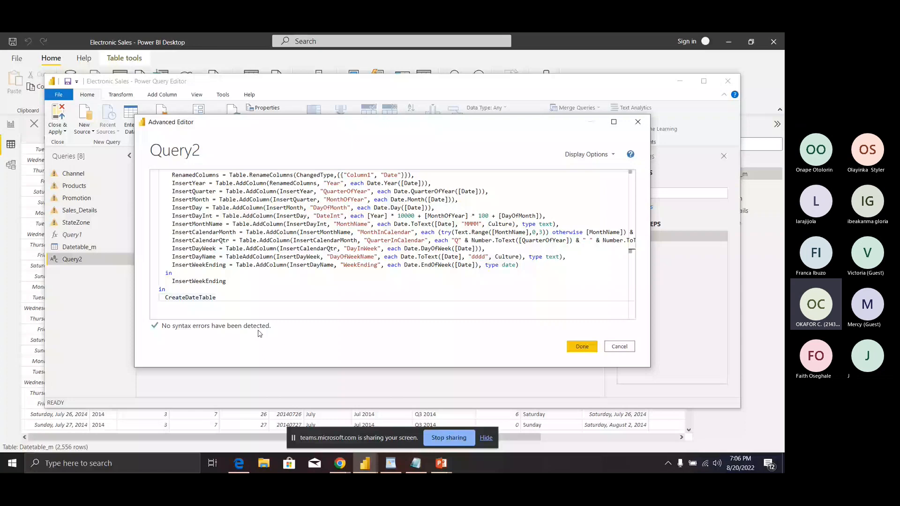
pyautogui.hotkey('alt', 'Tab')
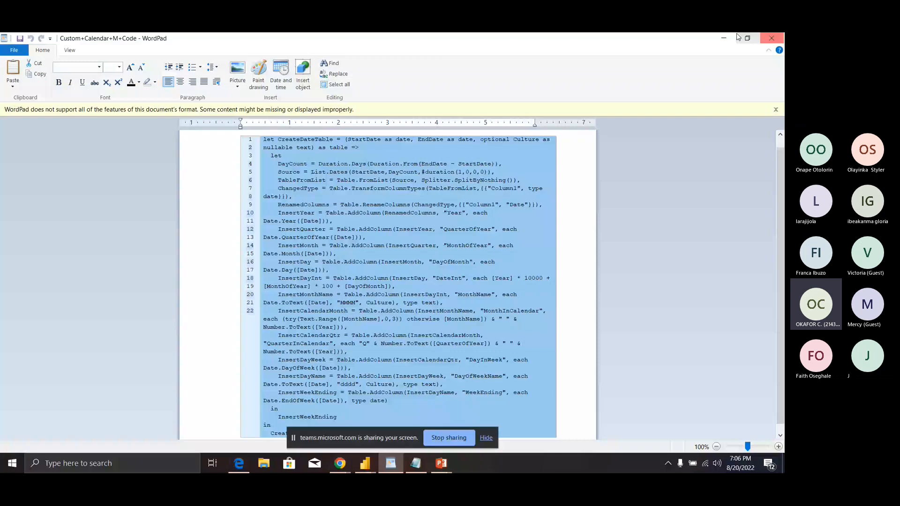
pyautogui.hotkey('alt', 'Tab')
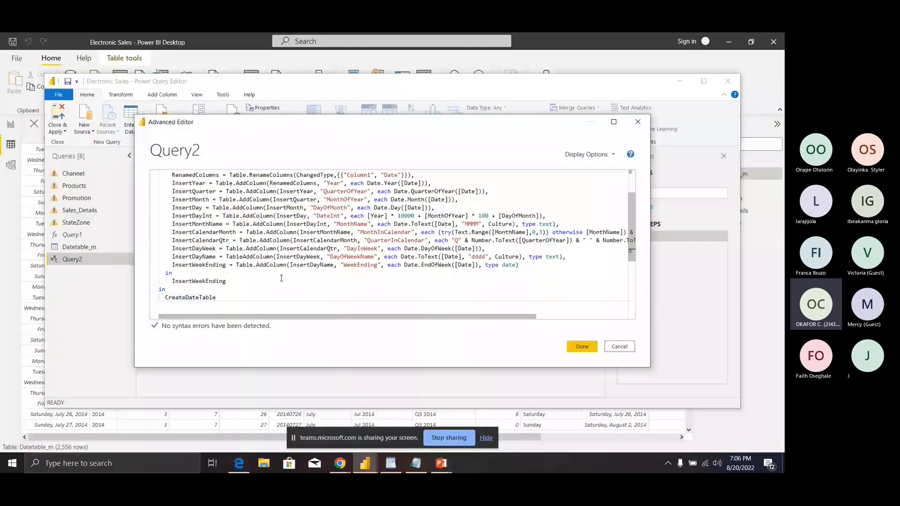
# Step: Swap Query2's code for the full pasted CreateDateTable M code and scroll through to check it
pyautogui.click(247, 275)
pyautogui.hotkey('ctrl', 'a')
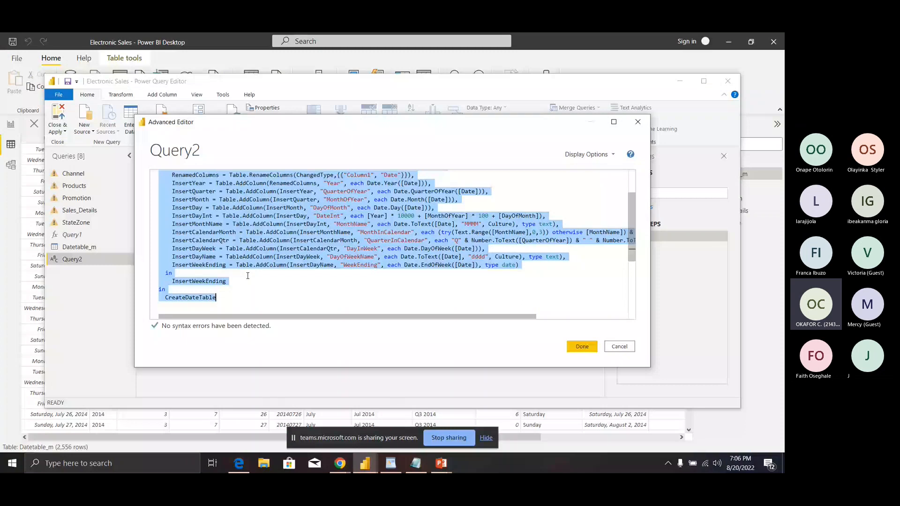
pyautogui.press('Delete')
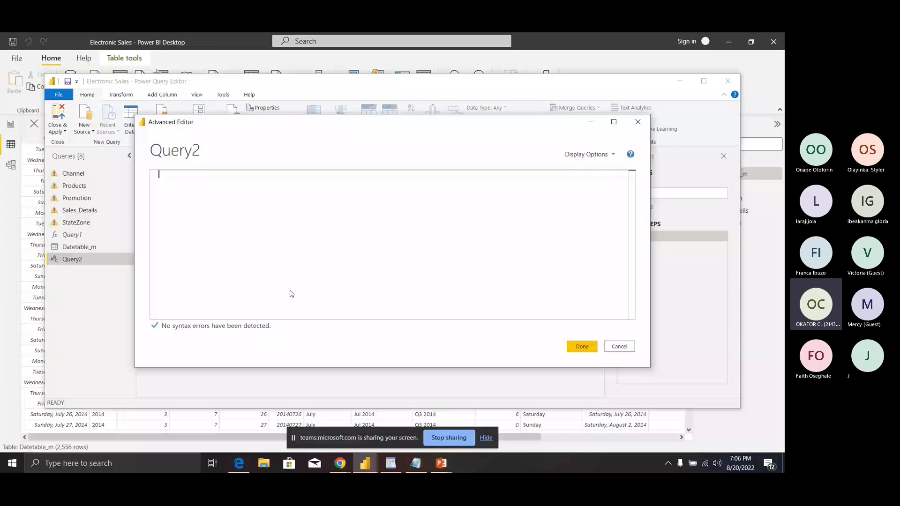
pyautogui.hotkey('ctrl', 'v')
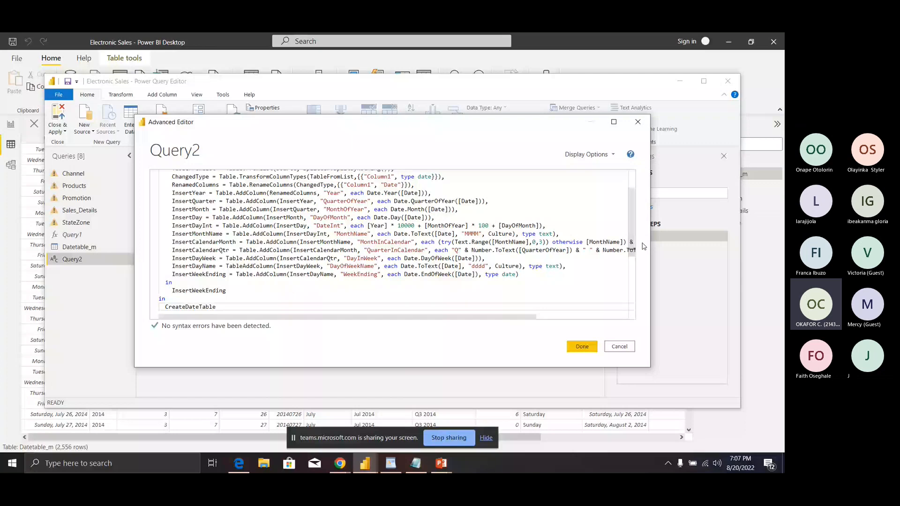
pyautogui.scroll(2, 628, 224)
pyautogui.moveTo(628, 224); pyautogui.dragTo(616, 298)
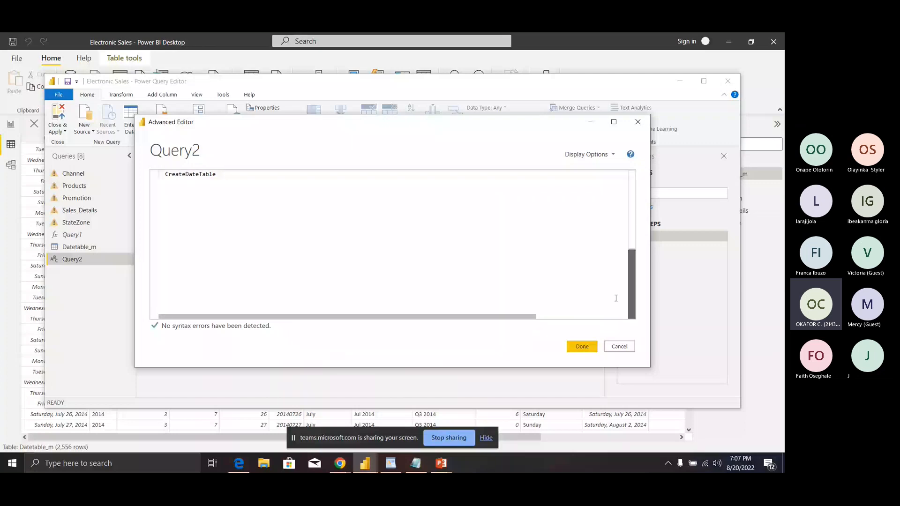
pyautogui.scroll(3, 617, 193)
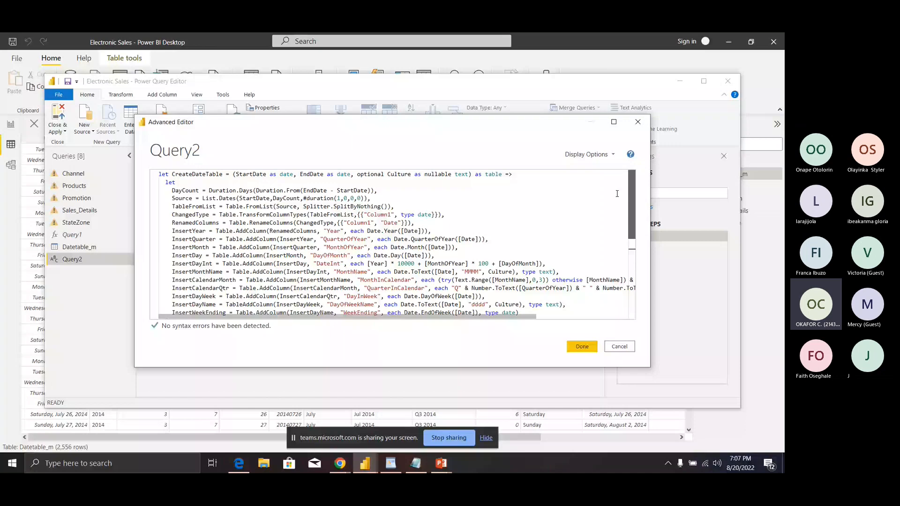
pyautogui.scroll(-5, 606, 277)
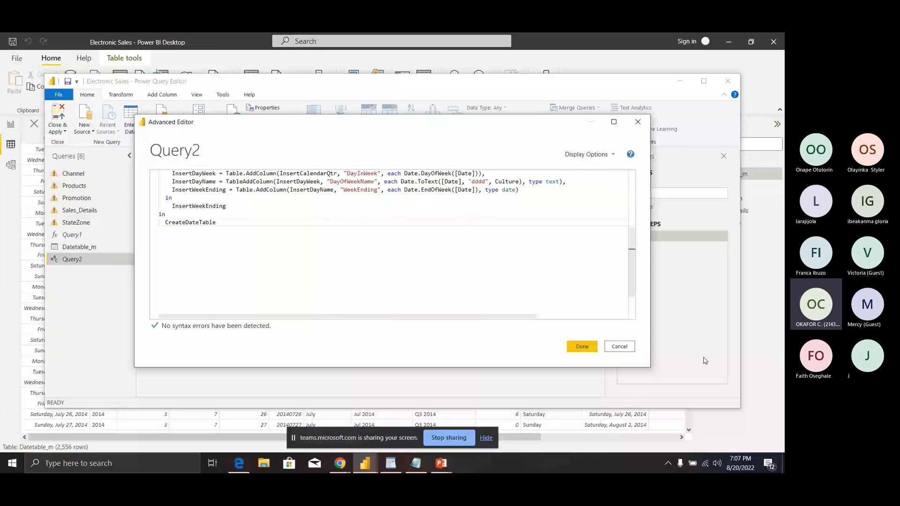
# Step: Cancel the Advanced Editor and close Power Query Editor without applying changes
pyautogui.click(620, 347)
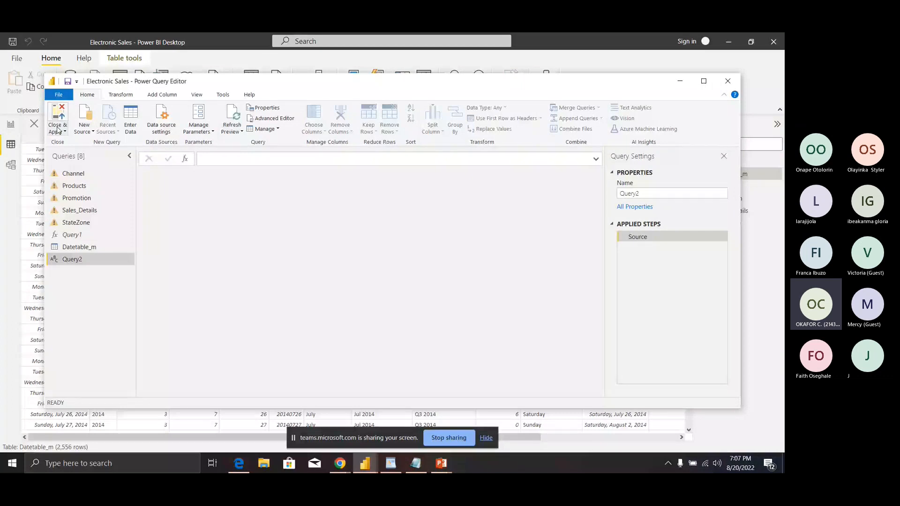
pyautogui.click(58, 130)
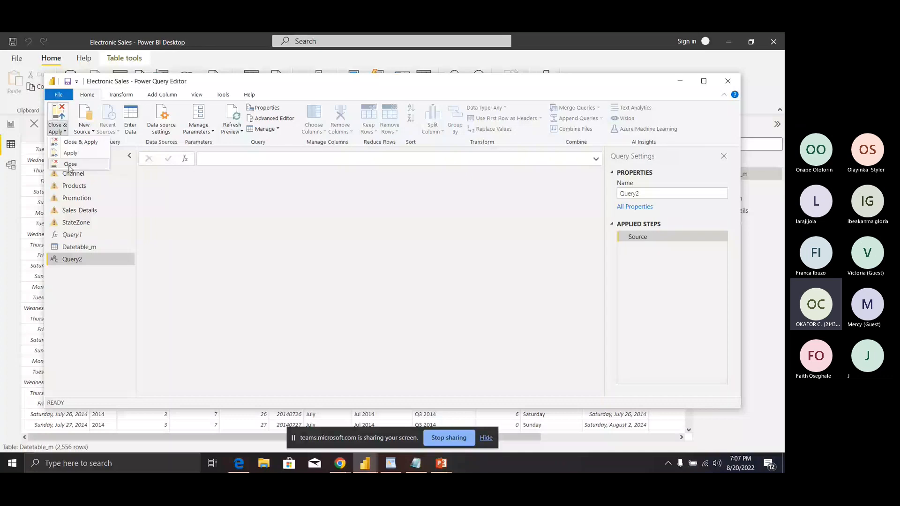
pyautogui.click(69, 165)
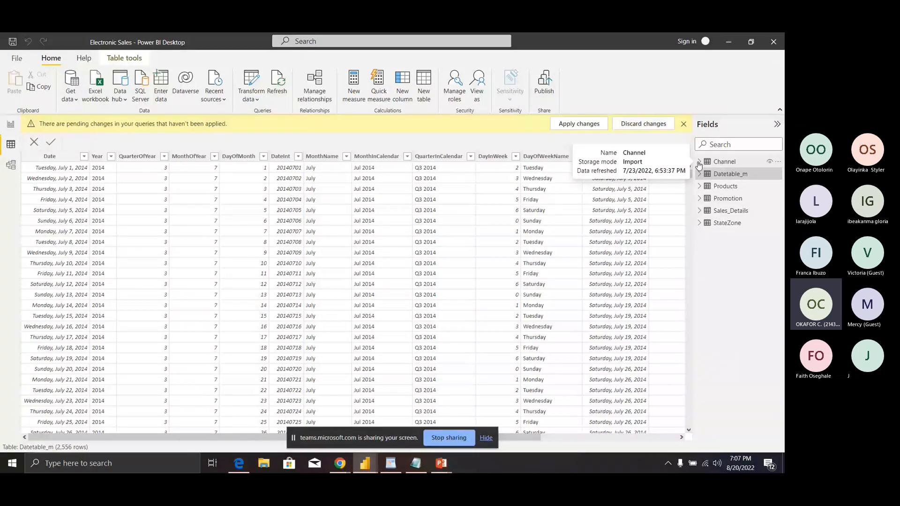
# Step: Expand the Channel table in the Fields pane and scroll through the listed fields
pyautogui.click(699, 161)
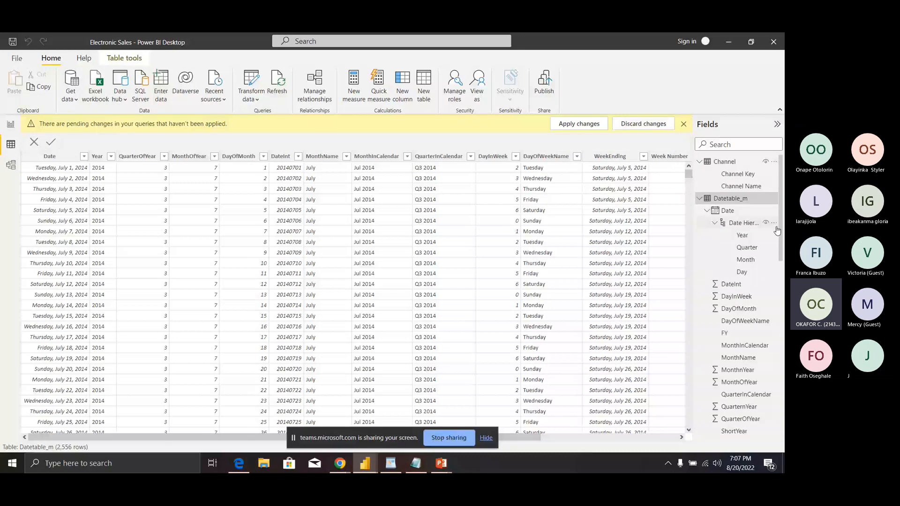
pyautogui.moveTo(777, 229); pyautogui.dragTo(769, 391)
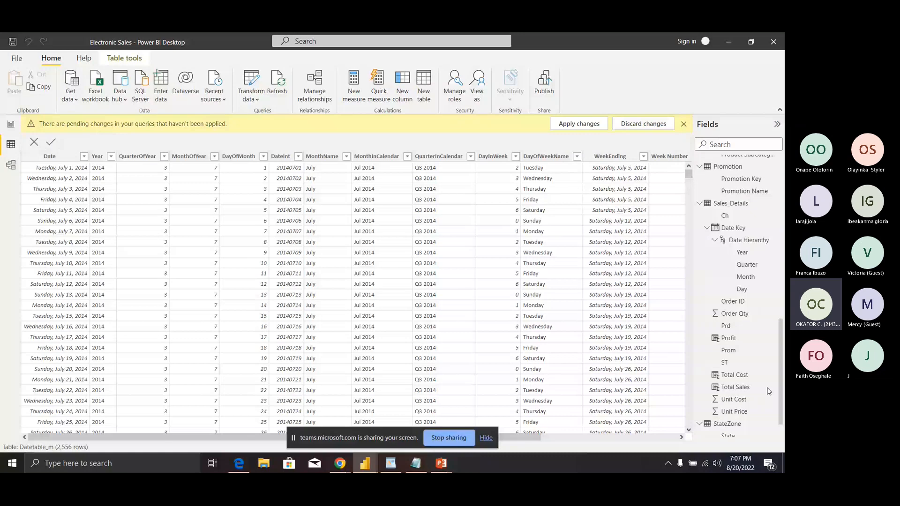
pyautogui.moveTo(769, 391); pyautogui.dragTo(772, 377)
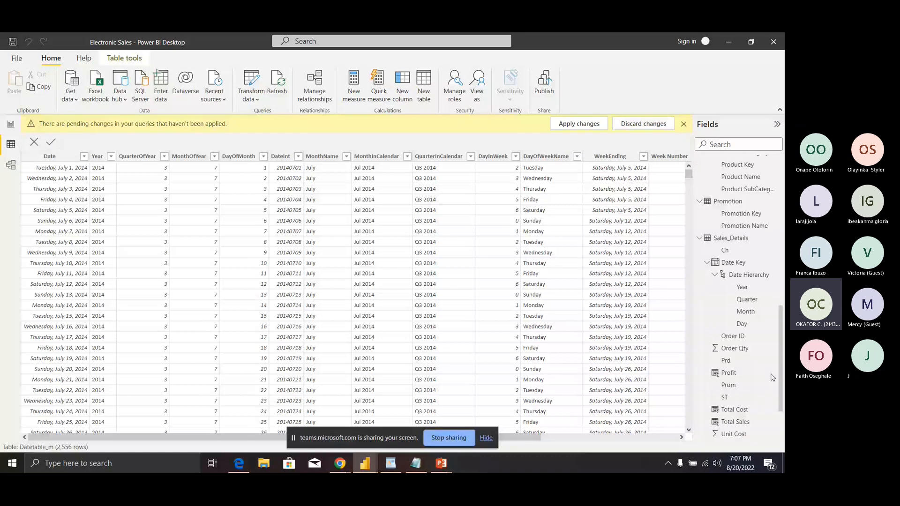
pyautogui.scroll(1, 720, 287)
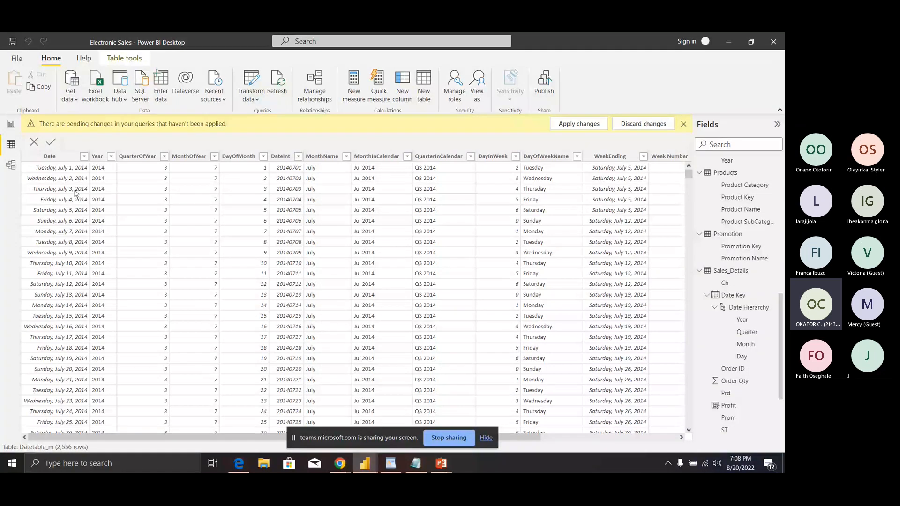
pyautogui.click(8, 162)
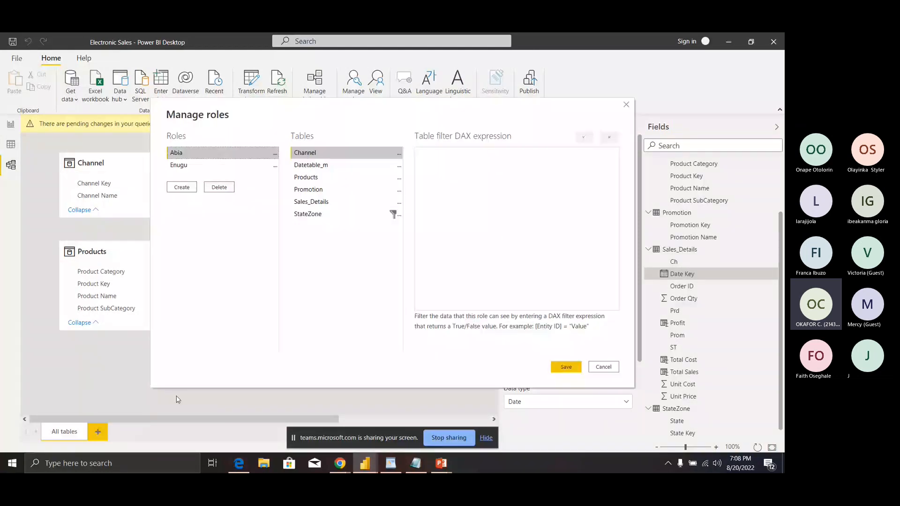
pyautogui.press('Escape')
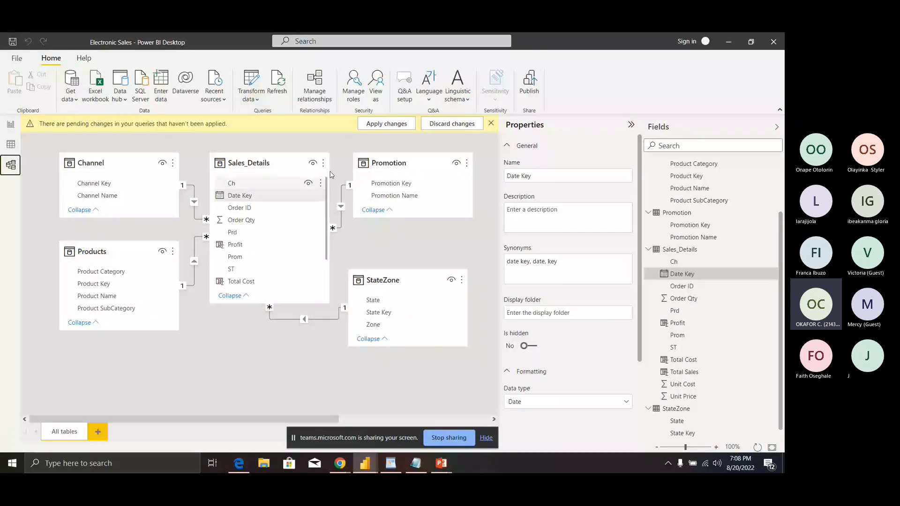
pyautogui.click(489, 166)
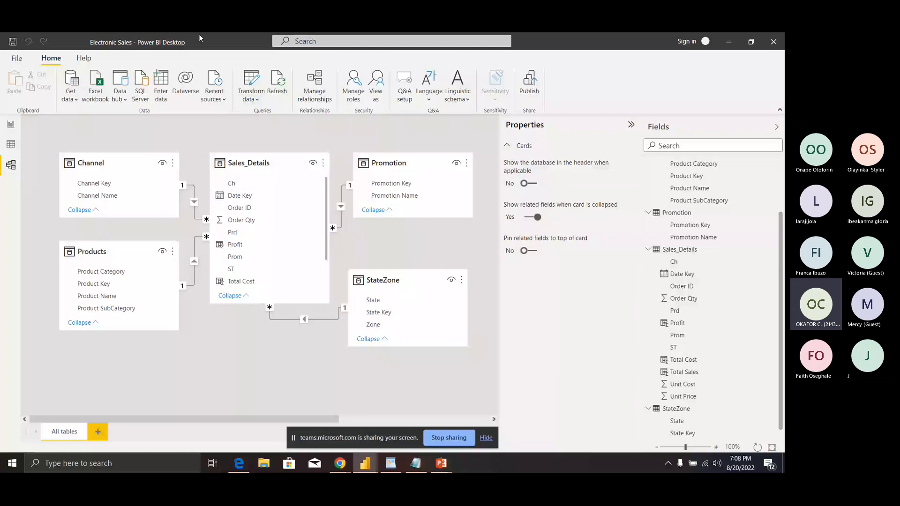
pyautogui.click(10, 145)
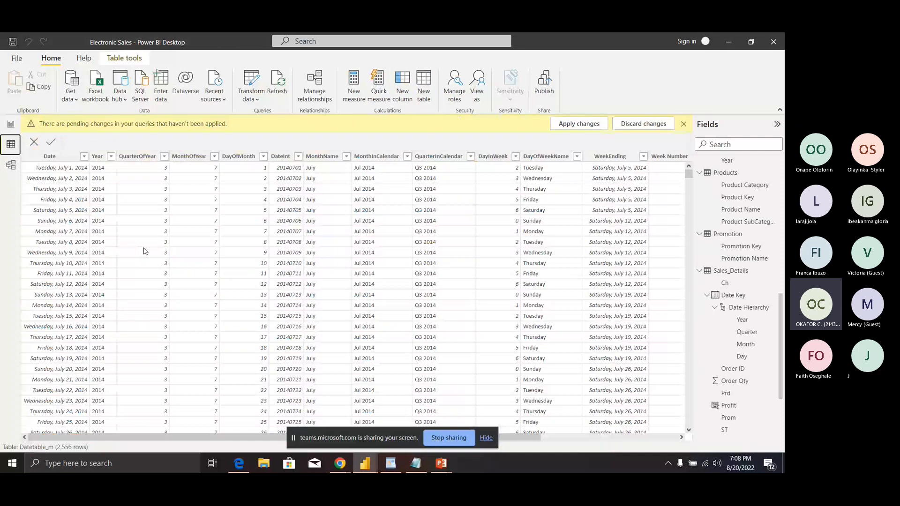
# Step: Collapse all Fields tables, display StateZone's 32 rows, and open Manage roles showing Abia and Enugu
pyautogui.rightClick(710, 170)
pyautogui.click(685, 257)
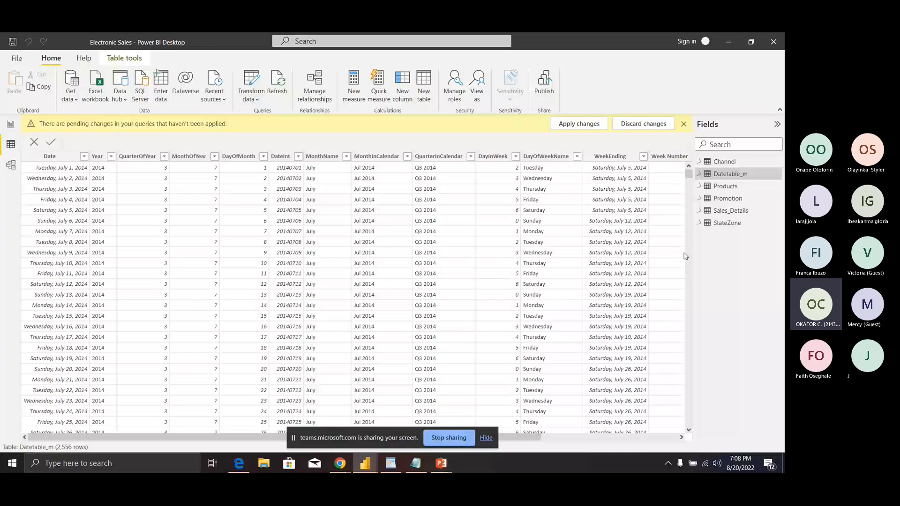
pyautogui.click(724, 223)
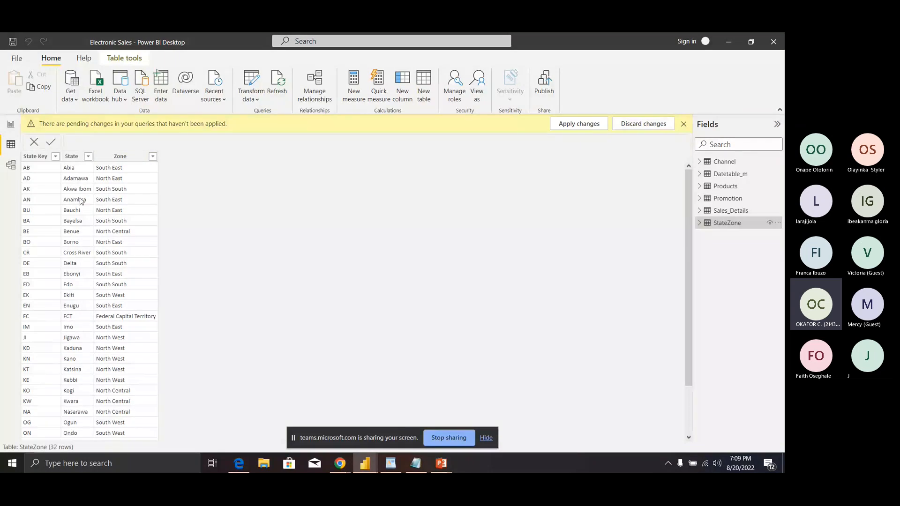
pyautogui.click(451, 89)
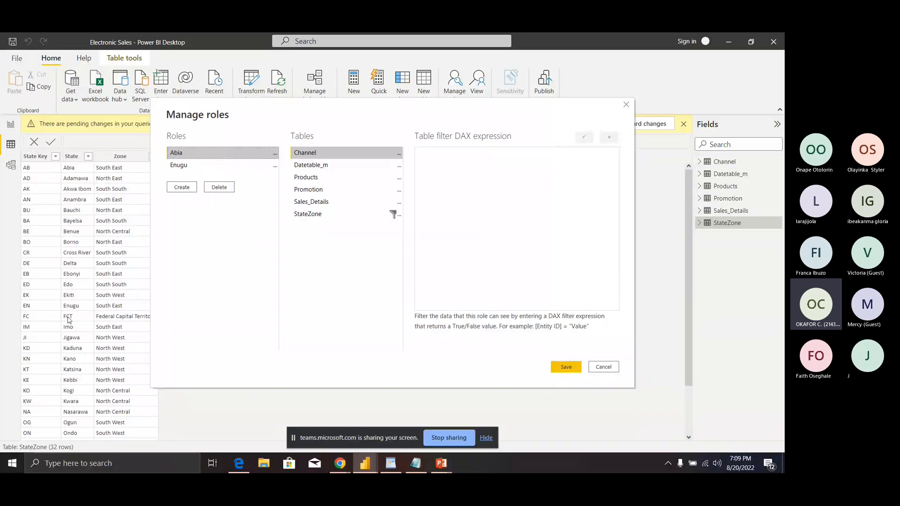
# Step: Create a role named FCT that filters StateZone with [State] = "FCT", and save it
pyautogui.click(178, 190)
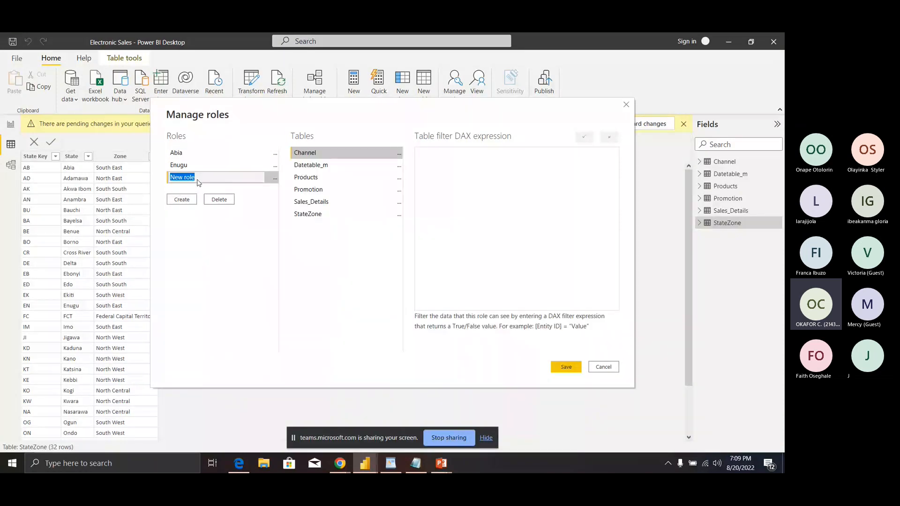
pyautogui.write('FCT')
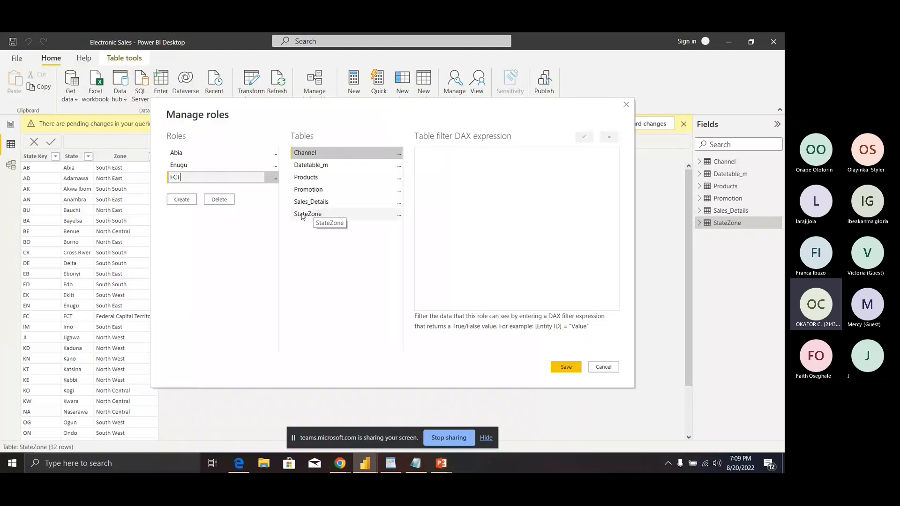
pyautogui.click(399, 216)
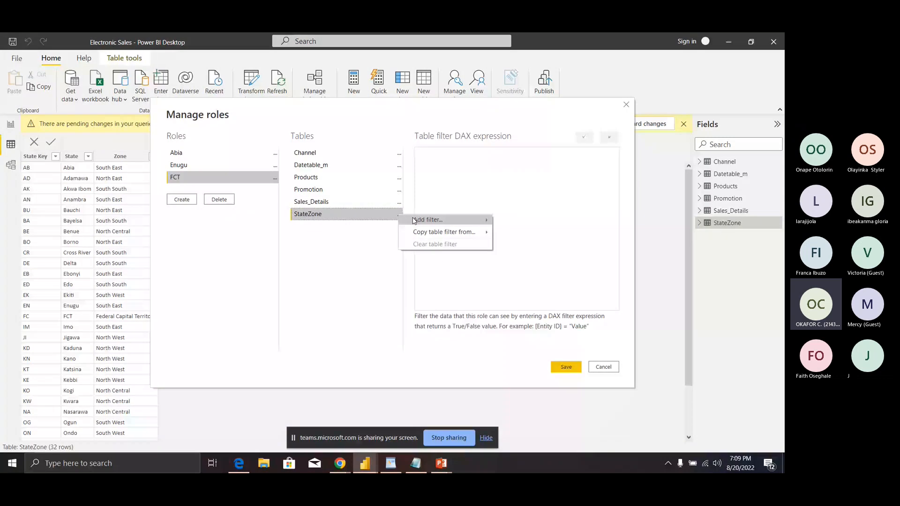
pyautogui.click(414, 220)
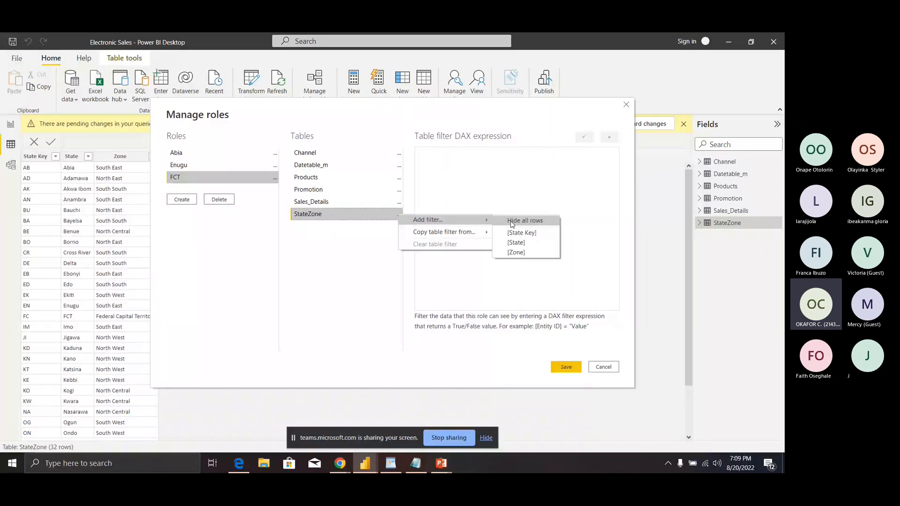
pyautogui.click(516, 243)
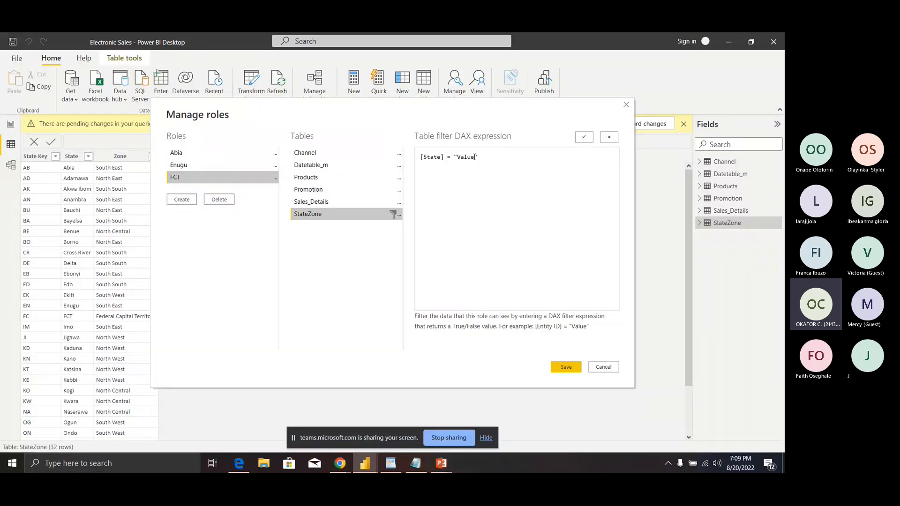
pyautogui.press('BackSpace')
pyautogui.press('BackSpace')
pyautogui.press('BackSpace')
pyautogui.press('BackSpace')
pyautogui.write('FCT')
pyautogui.click(563, 369)
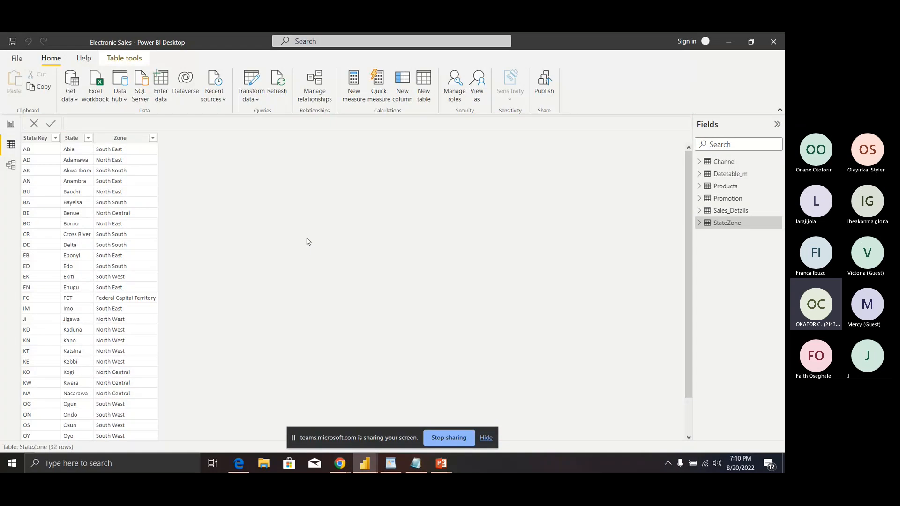
# Step: Switch to Report view and dismiss the yellow pending-changes warning bar
pyautogui.click(11, 124)
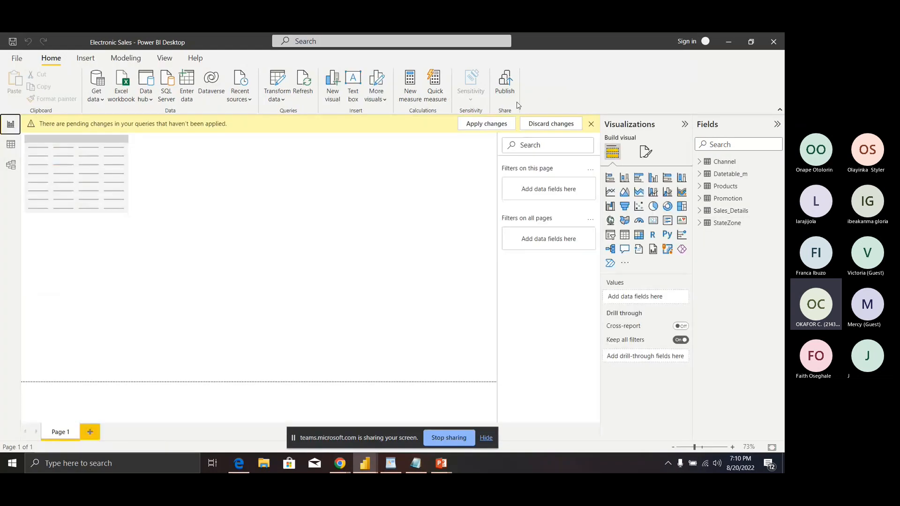
pyautogui.click(590, 125)
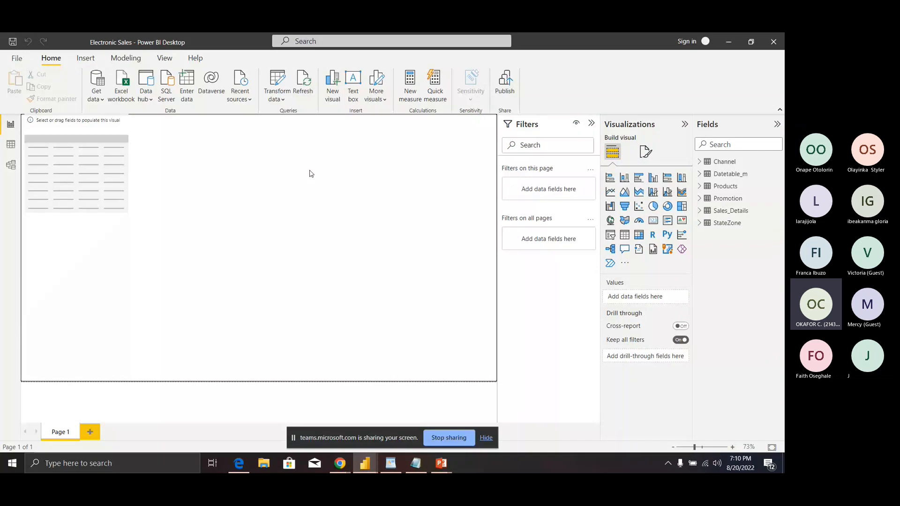
# Step: Add a Q&A visual to Page 1 and ask it 'total sale'
pyautogui.doubleClick(309, 174)
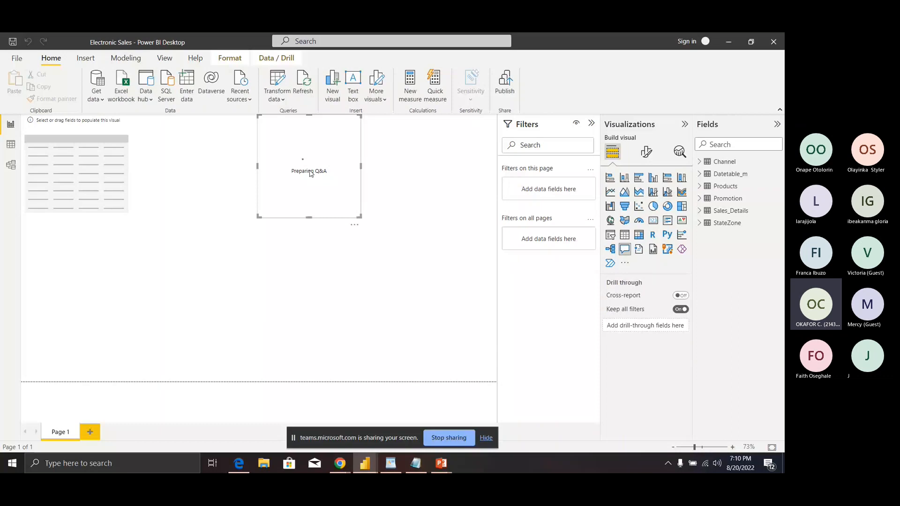
pyautogui.write('T')
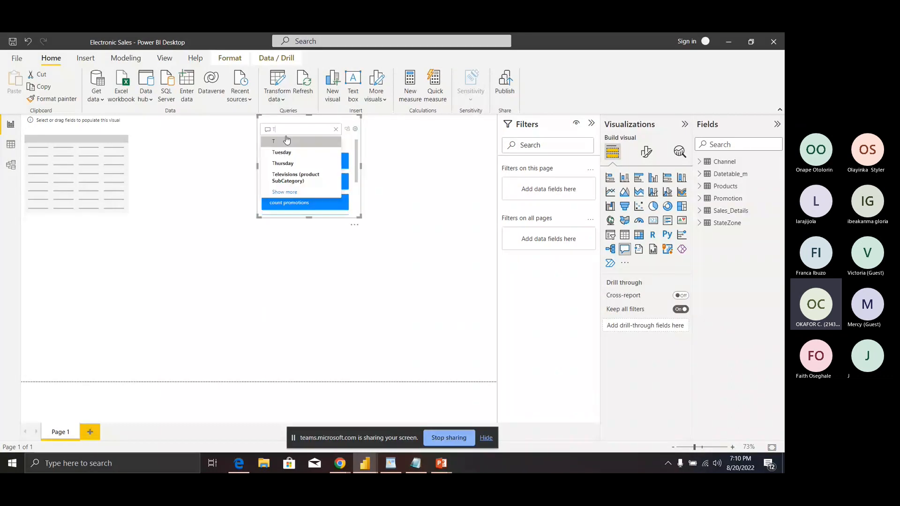
pyautogui.write('o')
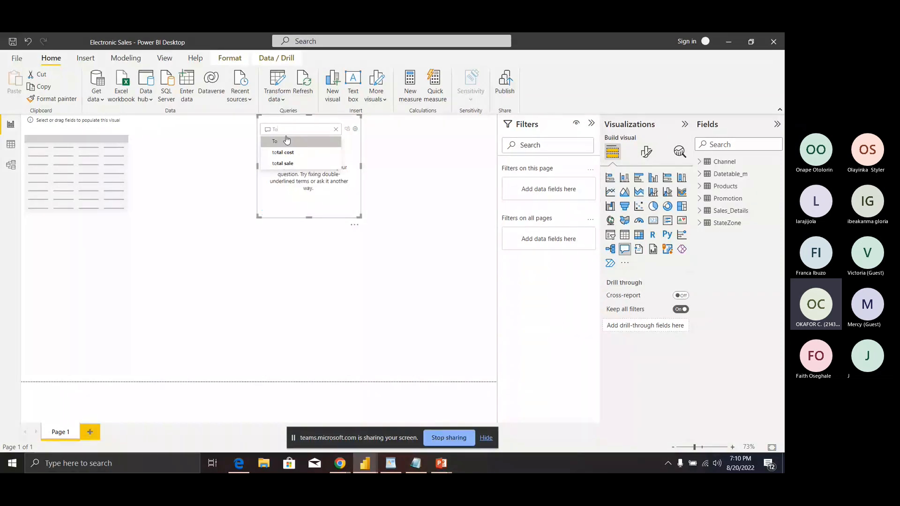
pyautogui.press('Down')
pyautogui.press('Down')
pyautogui.press('Return')
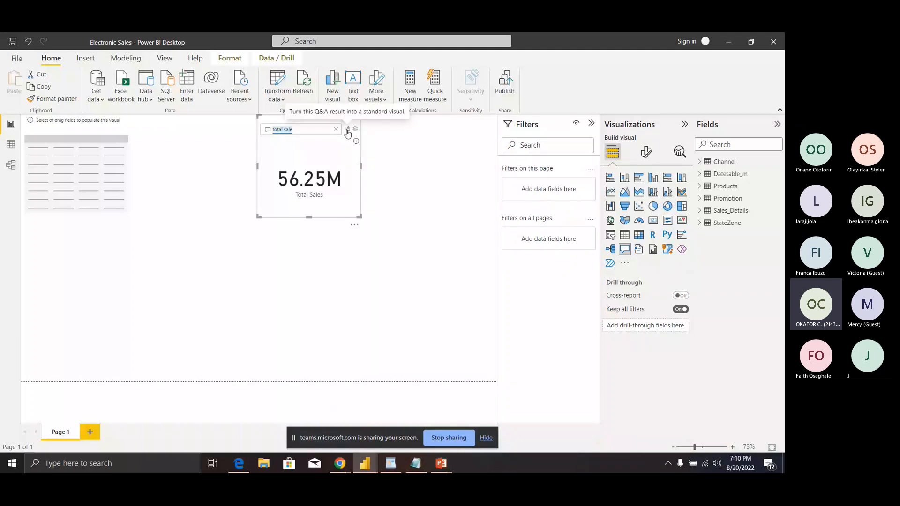
# Step: Open and close Q&A setup, then convert the 56.25M answer into a standard Total Sales card
pyautogui.click(355, 129)
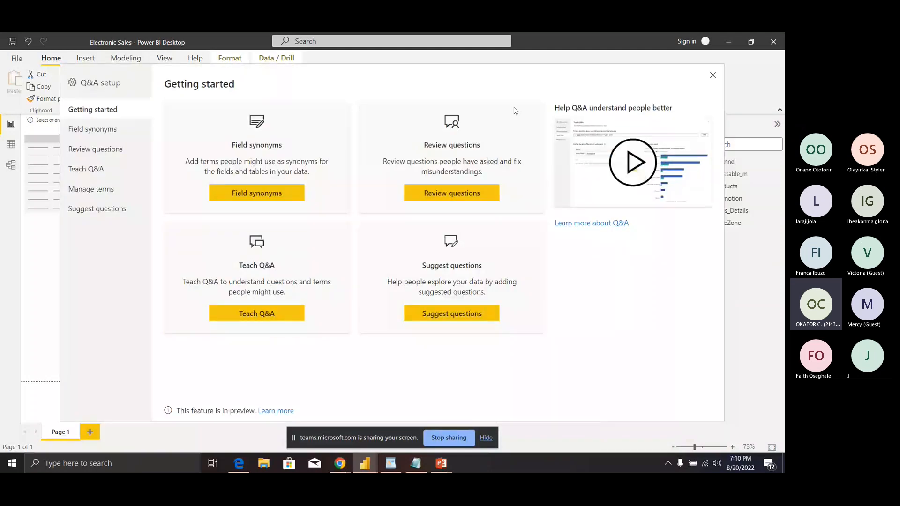
pyautogui.click(712, 79)
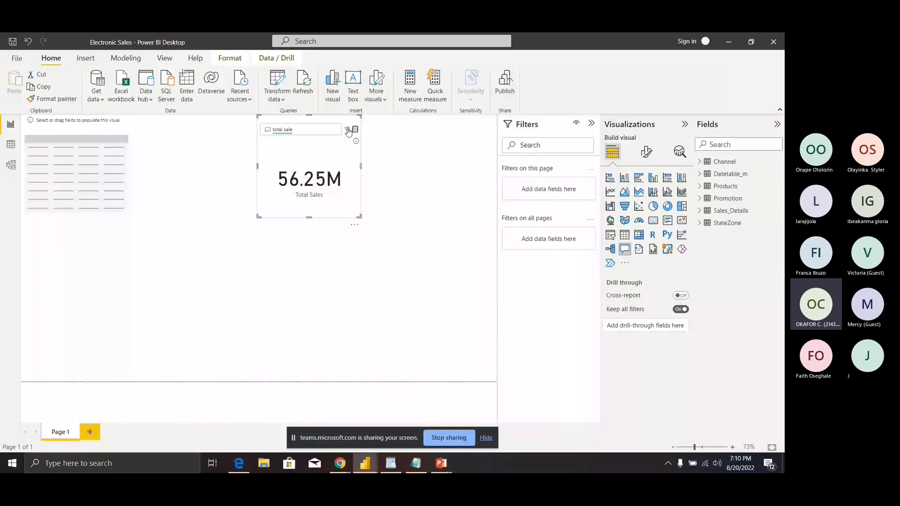
pyautogui.click(347, 129)
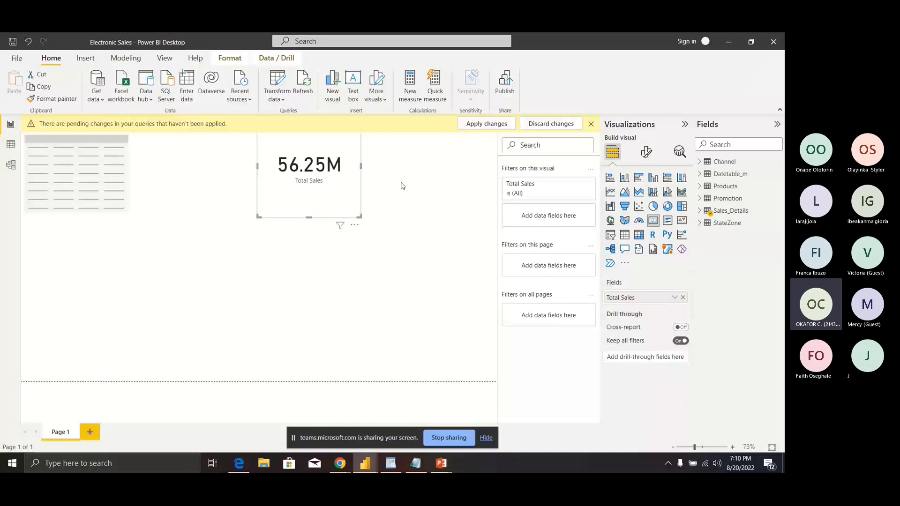
# Step: Apply the pending query changes so Query2 loads into the Fields list
pyautogui.click(547, 125)
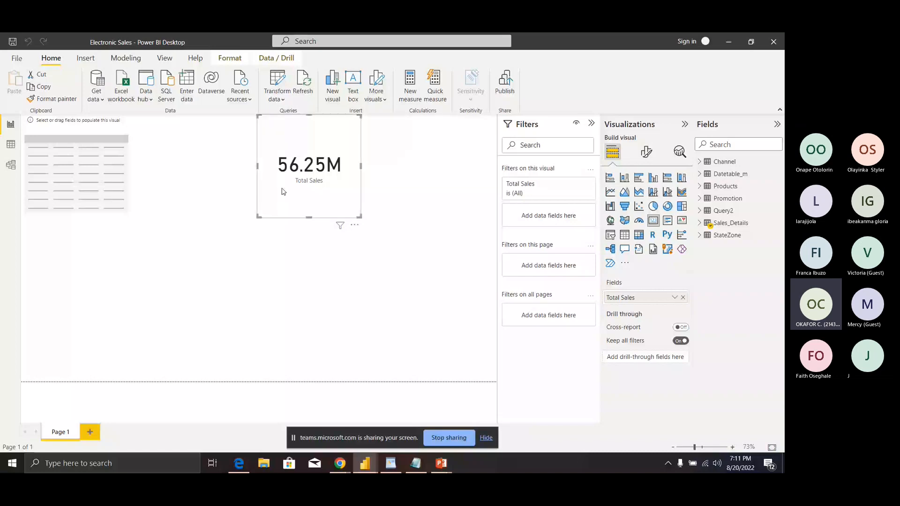
pyautogui.click(11, 165)
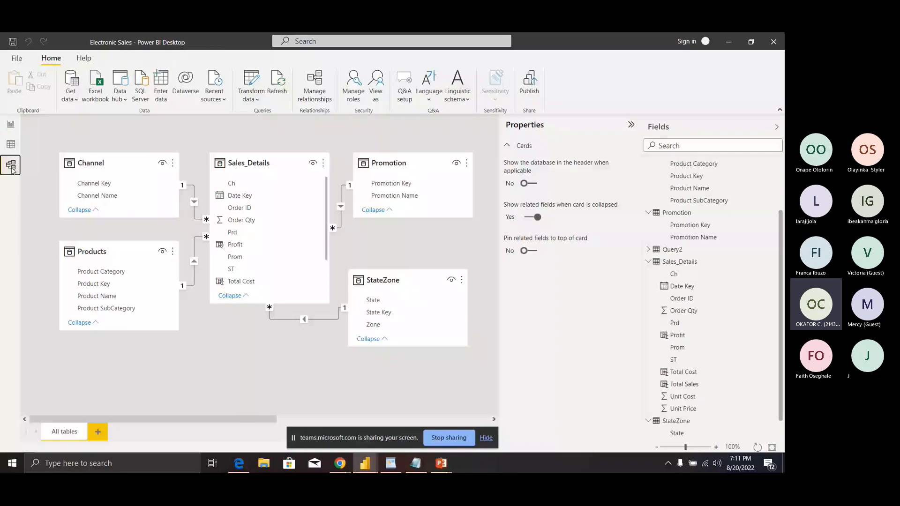
pyautogui.click(374, 91)
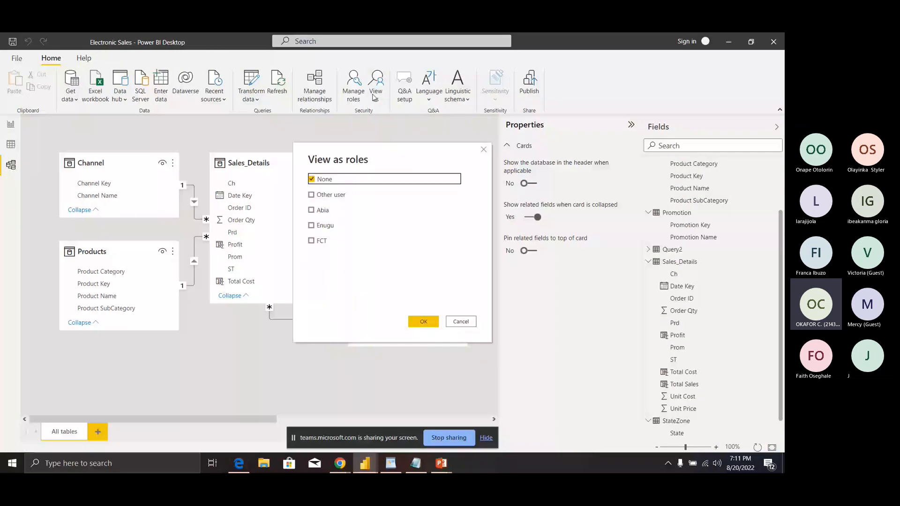
pyautogui.click(311, 240)
pyautogui.click(424, 322)
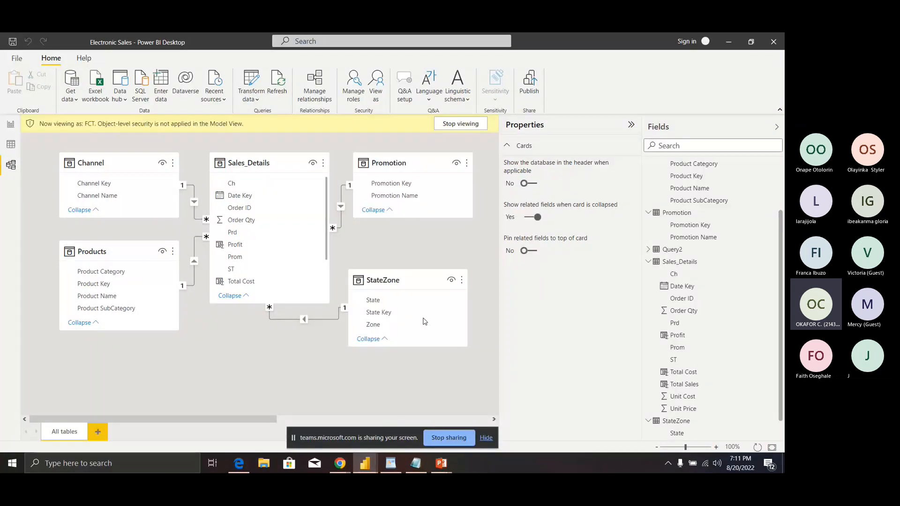
pyautogui.click(14, 127)
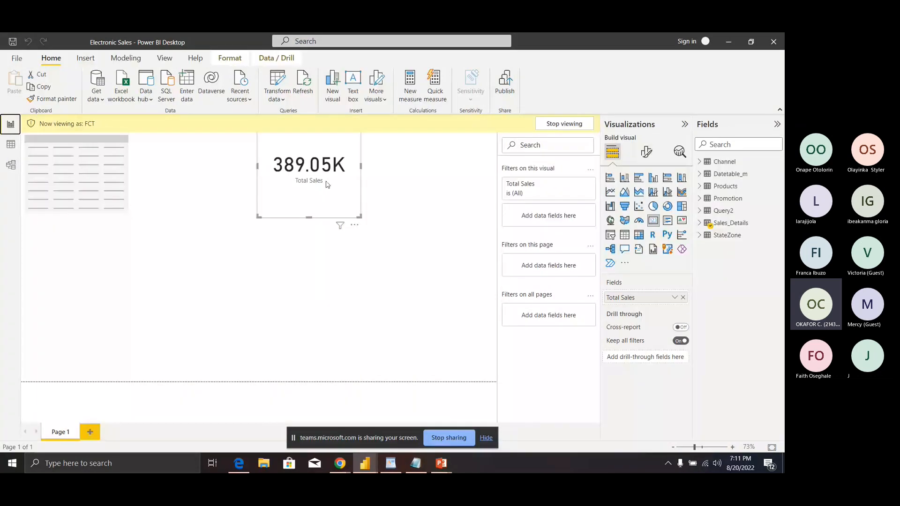
pyautogui.click(562, 123)
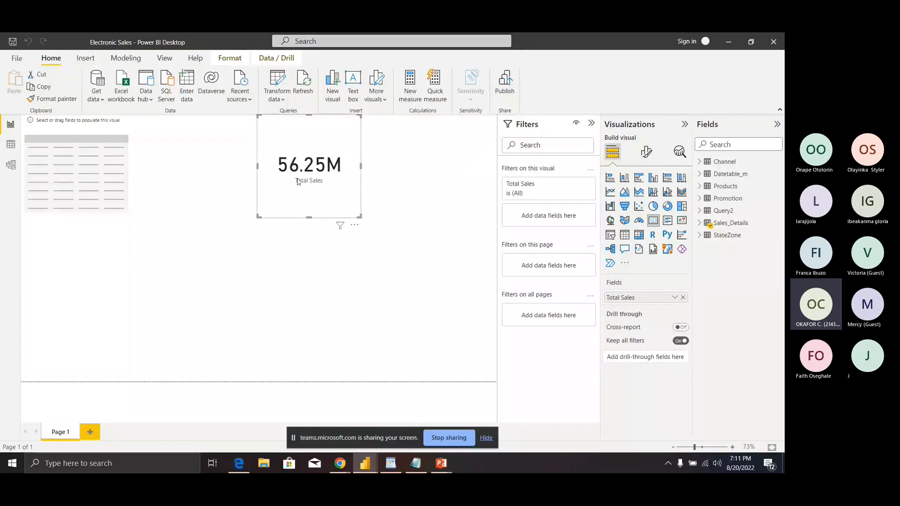
pyautogui.click(412, 171)
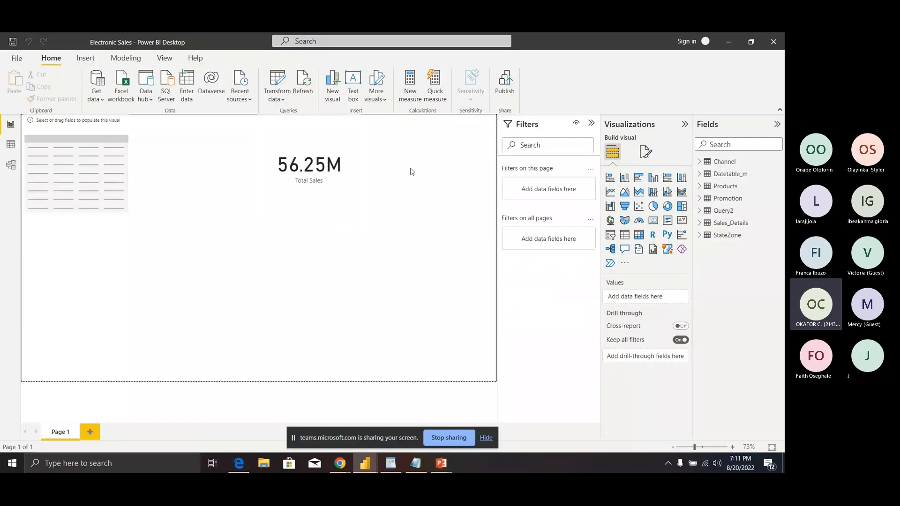
# Step: Add a Q&A visual asking 'Ttal sale in FCT' and convert its 389.05K answer into a card
pyautogui.doubleClick(411, 172)
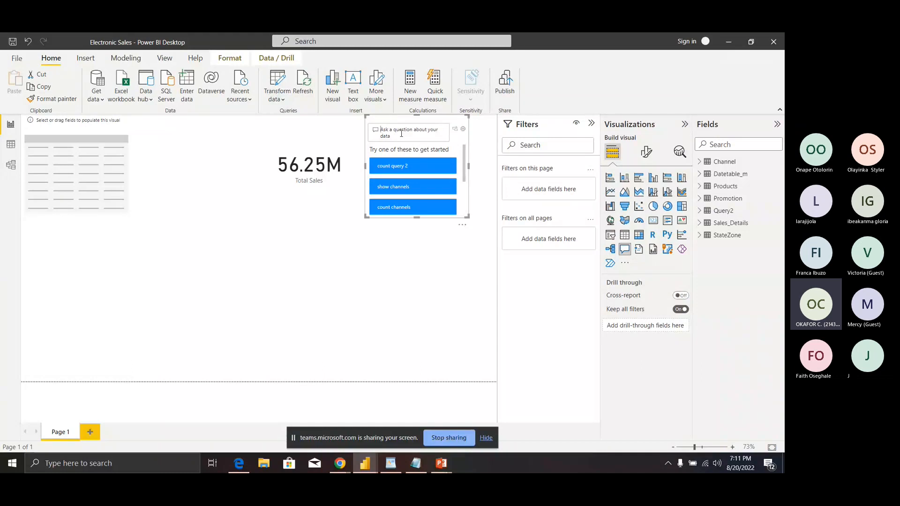
pyautogui.write('Ttal')
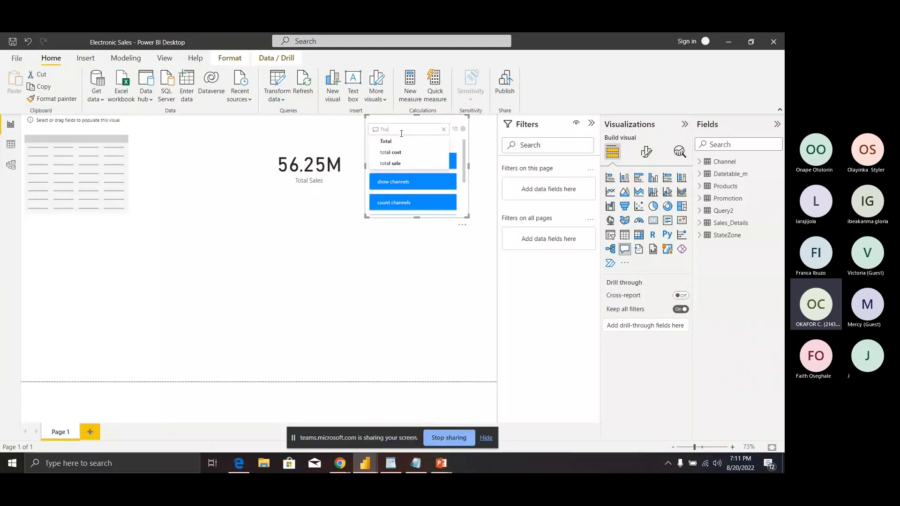
pyautogui.write(' sal')
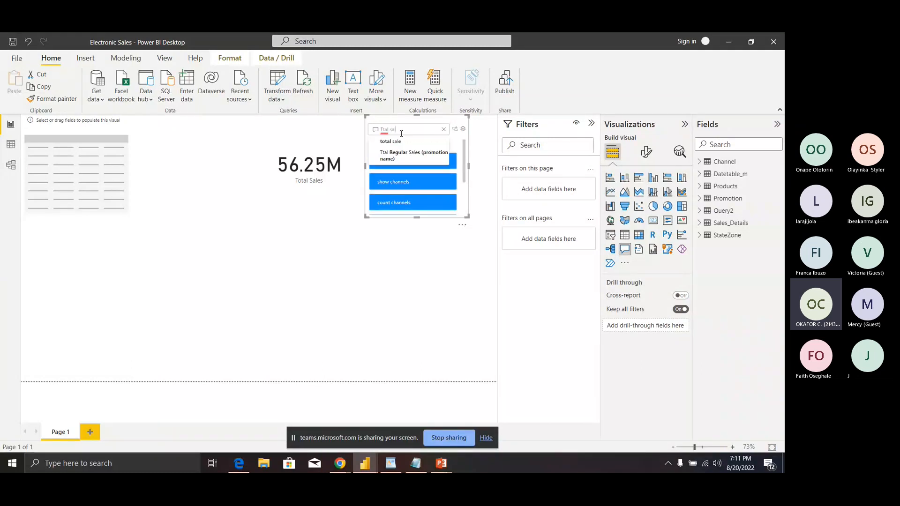
pyautogui.write('e')
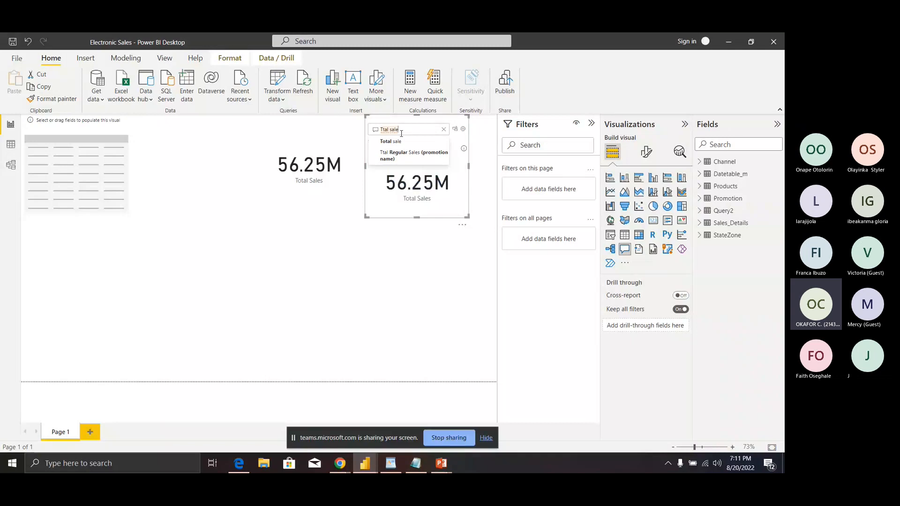
pyautogui.write(' in')
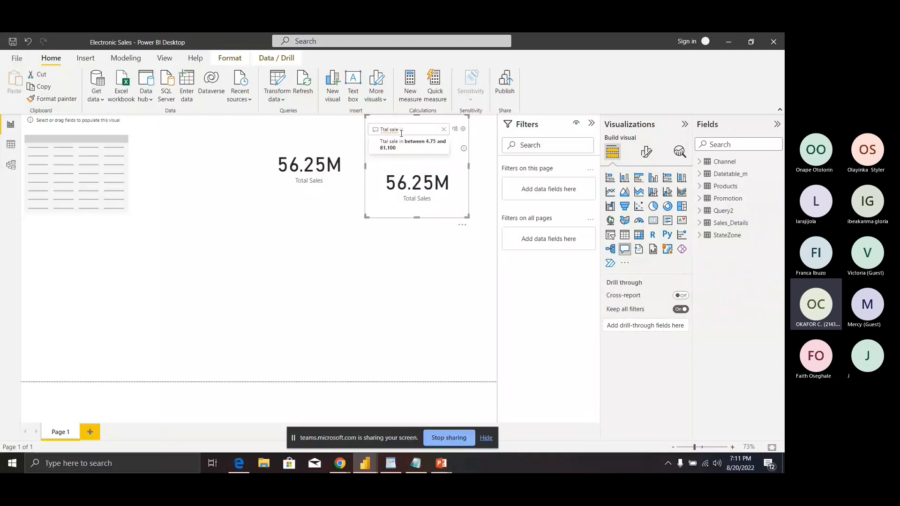
pyautogui.write(' FCT')
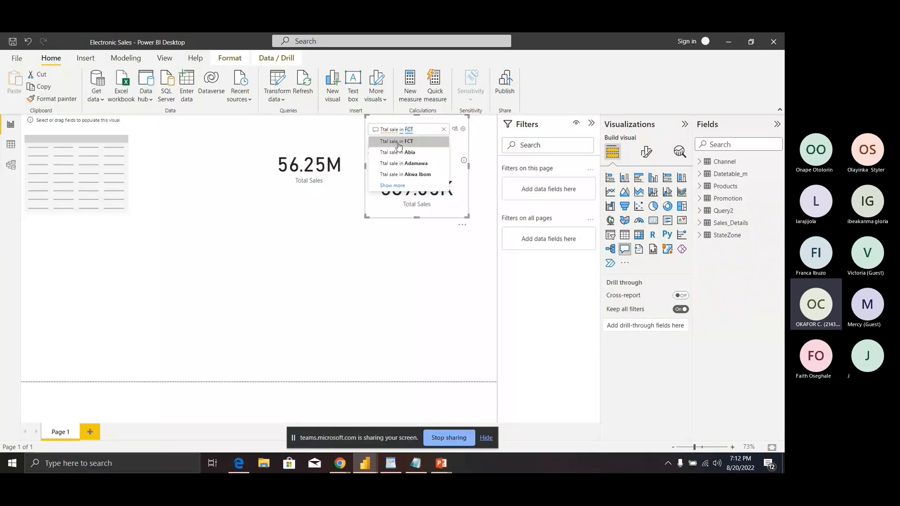
pyautogui.click(399, 142)
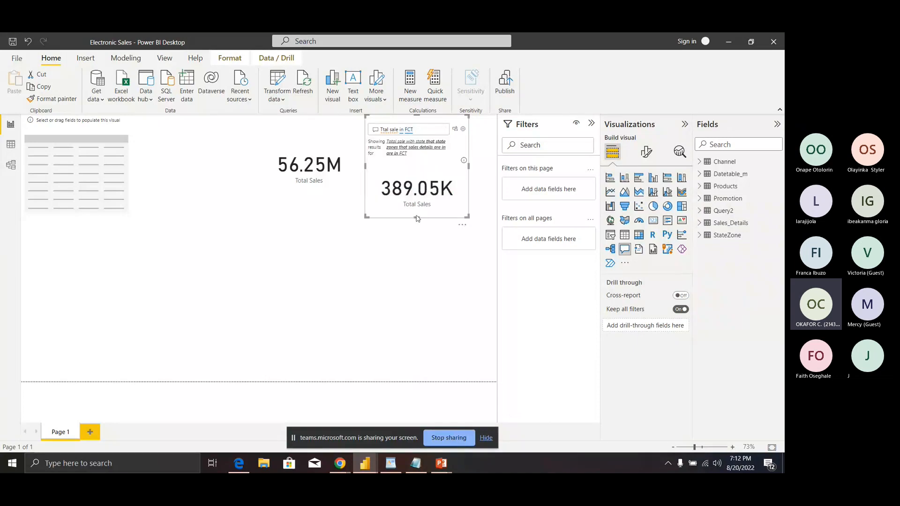
pyautogui.click(455, 129)
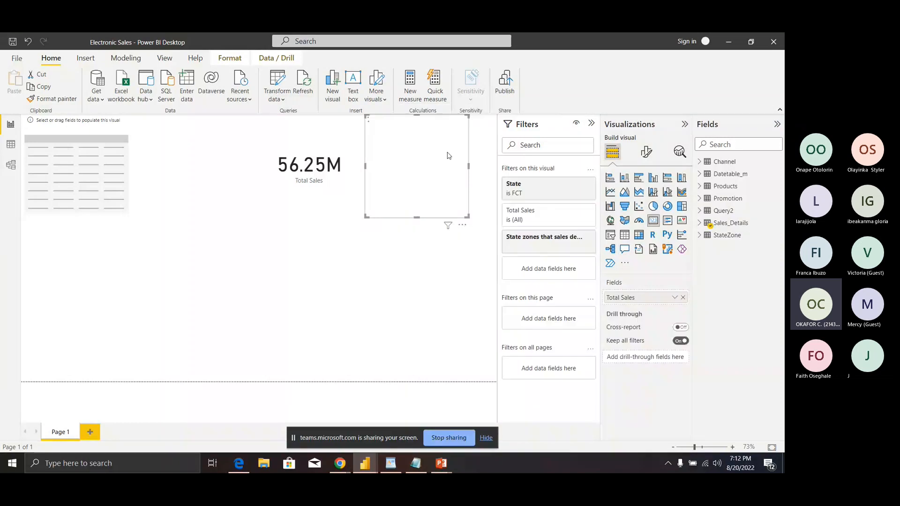
# Step: View the report as the FCT role from Model view, check Data view, then return to Report view
pyautogui.click(378, 260)
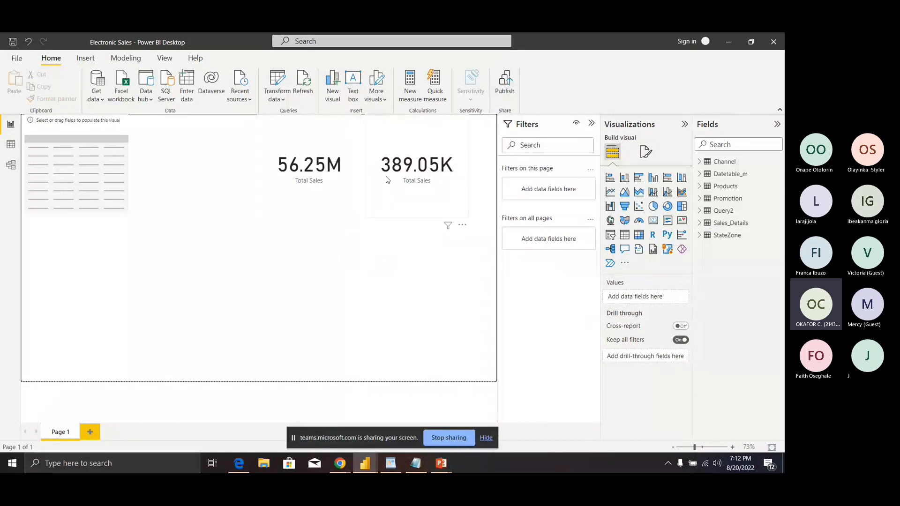
pyautogui.click(11, 165)
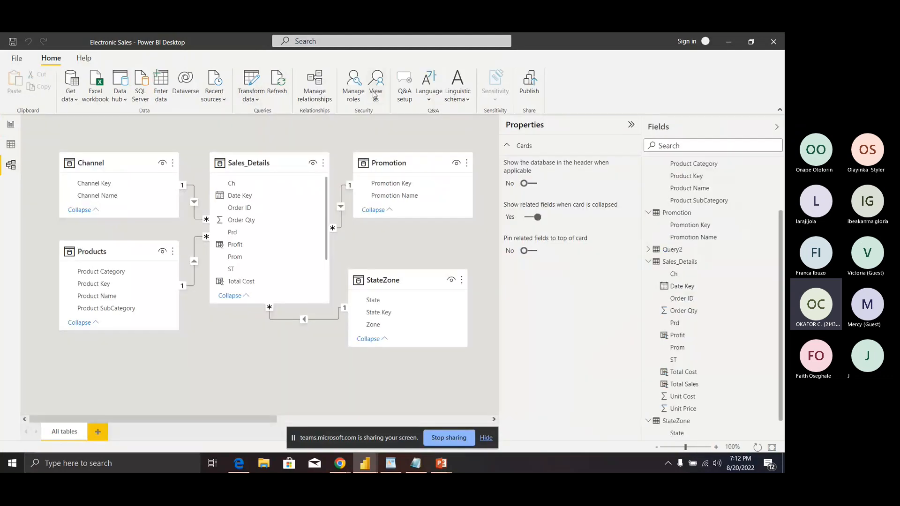
pyautogui.click(375, 93)
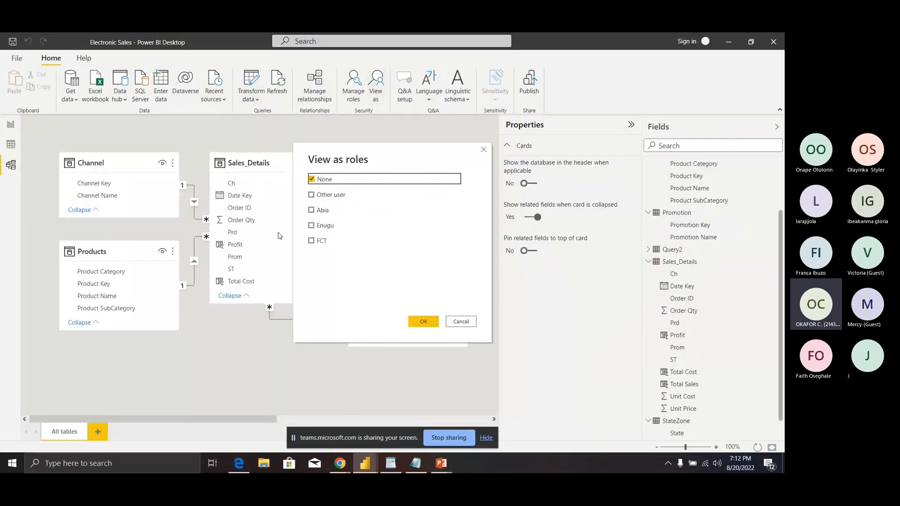
pyautogui.click(311, 240)
pyautogui.click(422, 320)
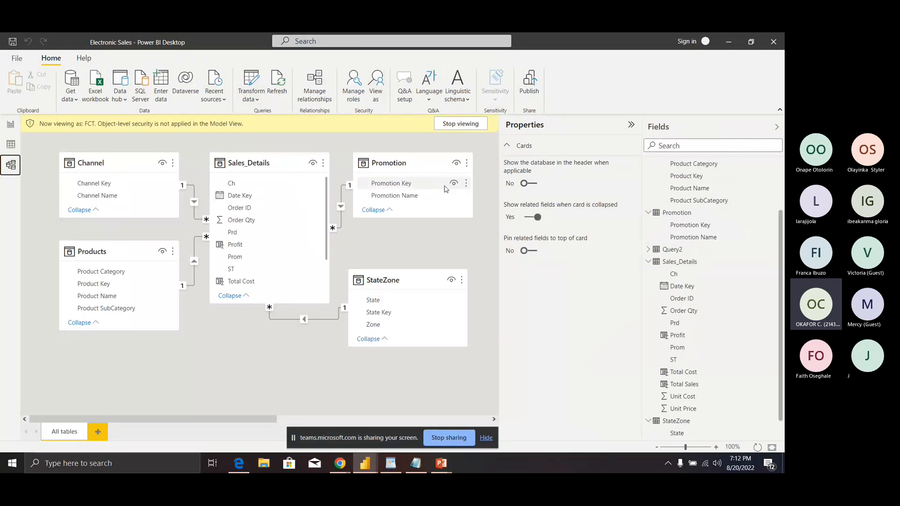
pyautogui.click(10, 144)
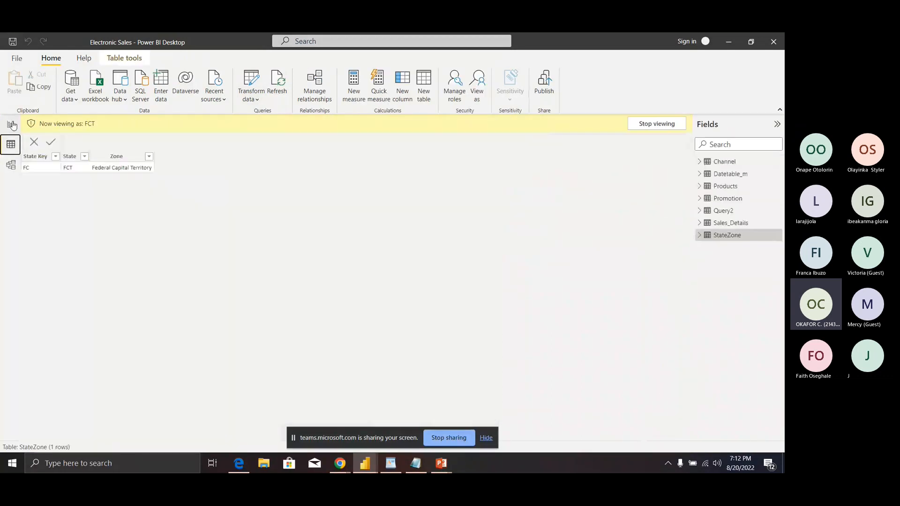
pyautogui.click(13, 126)
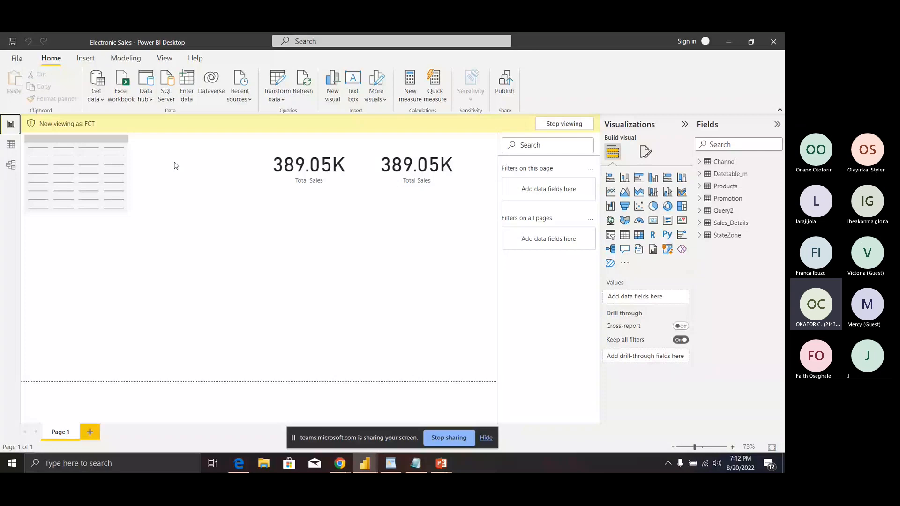
# Step: Stop viewing as FCT so totals return to 56.25M, then switch to Model view
pyautogui.click(563, 124)
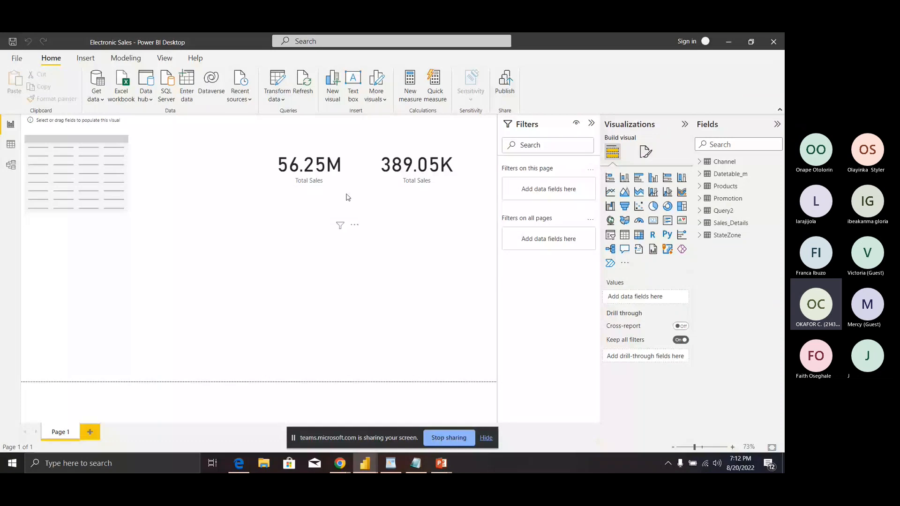
pyautogui.click(11, 164)
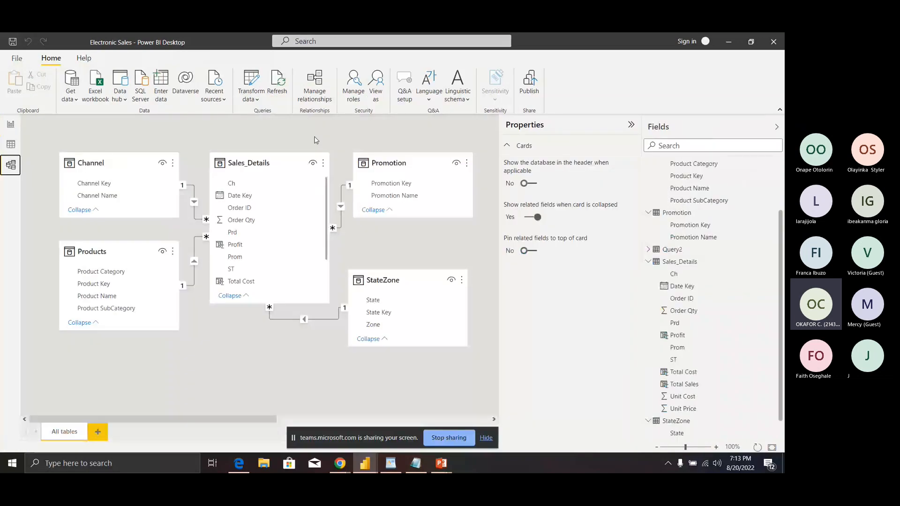
# Step: Review the Abia, Enugu and FCT role filters in Manage roles, close it, and return to Report view
pyautogui.click(351, 93)
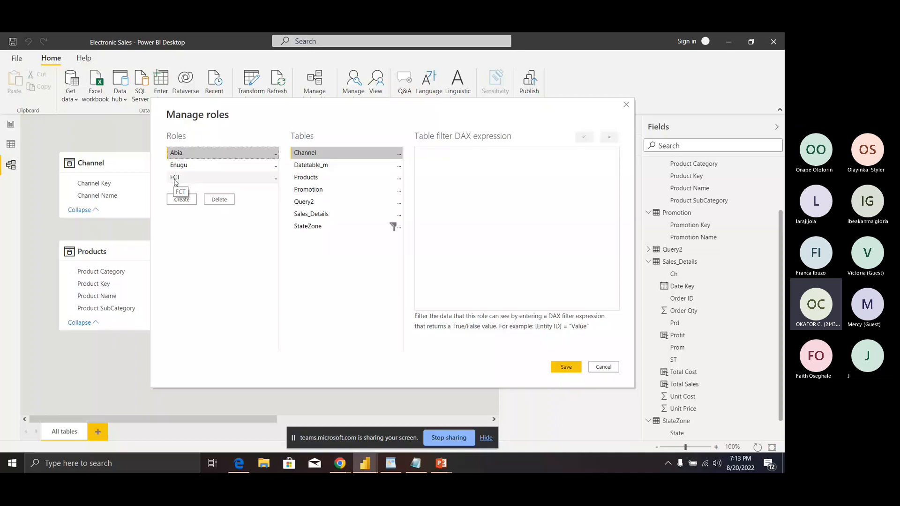
pyautogui.press('Escape')
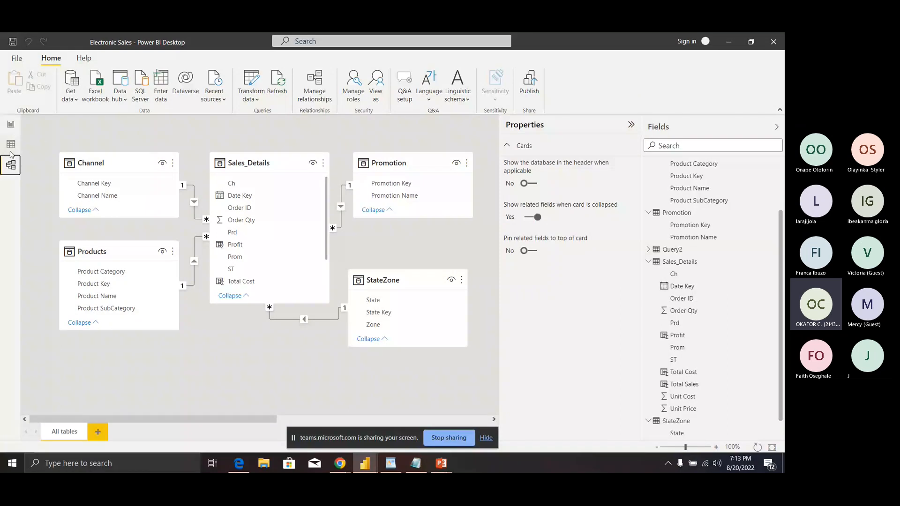
pyautogui.click(11, 125)
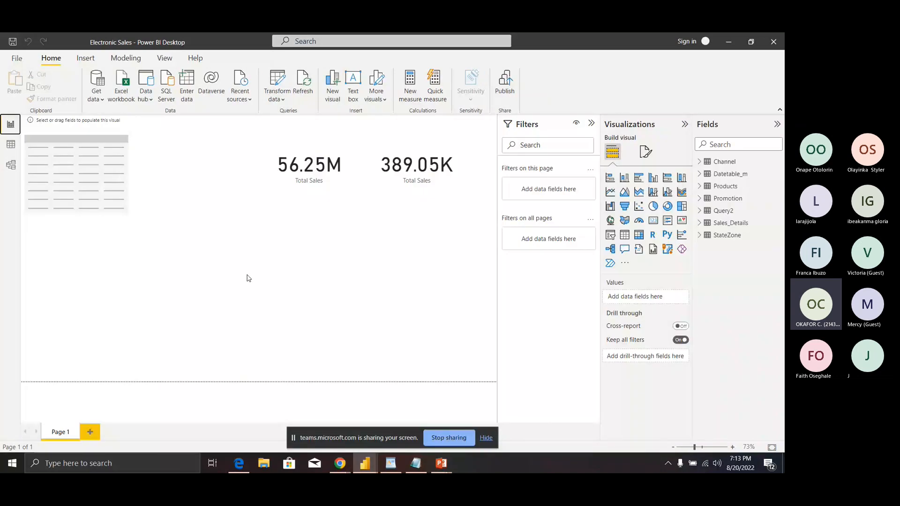
# Step: Add a Q&A visual asking 'TOTAL COT', deselect it, and switch to Model view
pyautogui.doubleClick(248, 278)
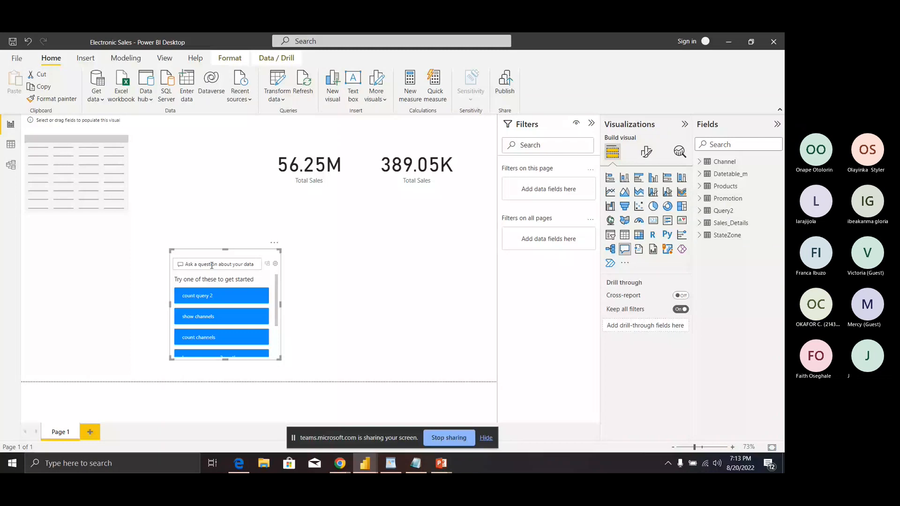
pyautogui.click(211, 265)
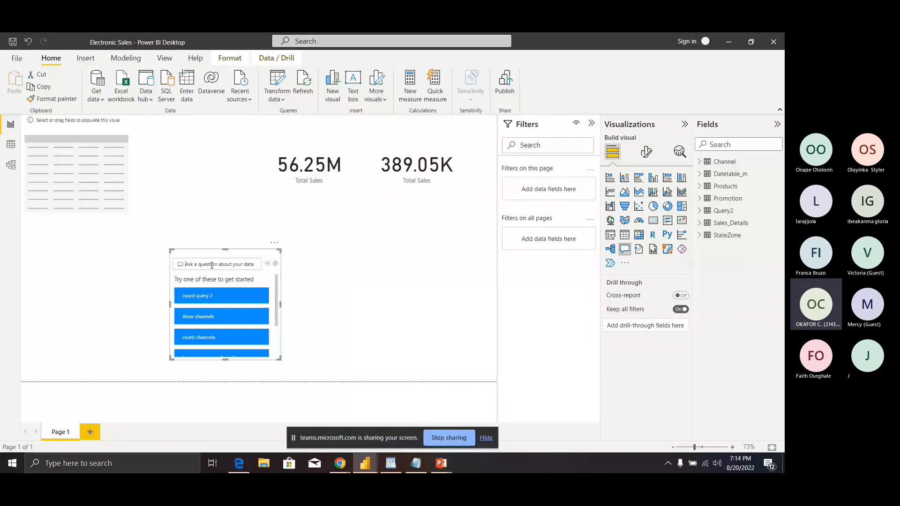
pyautogui.write('TOTAL')
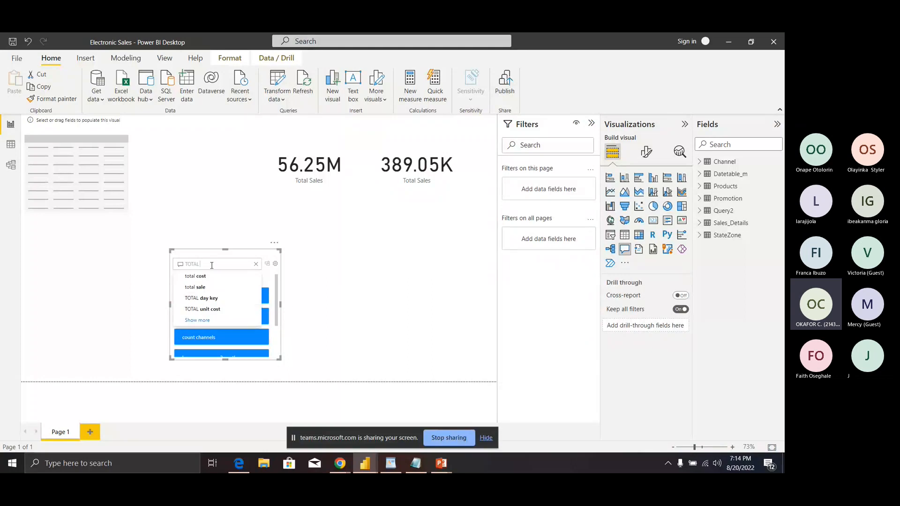
pyautogui.write(' COT')
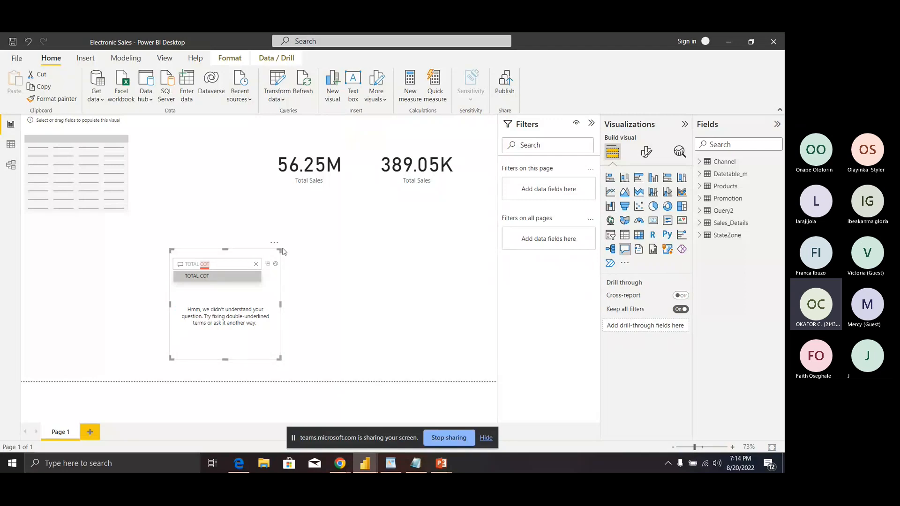
pyautogui.click(317, 245)
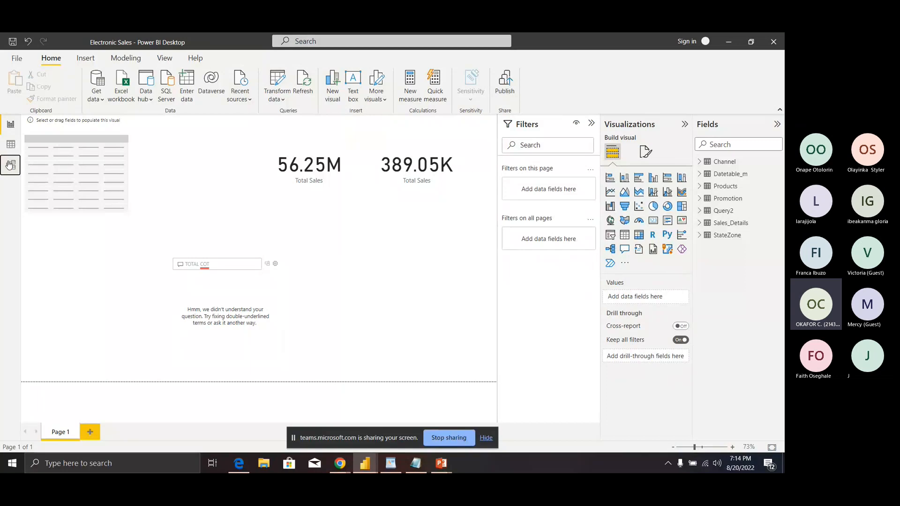
pyautogui.click(11, 165)
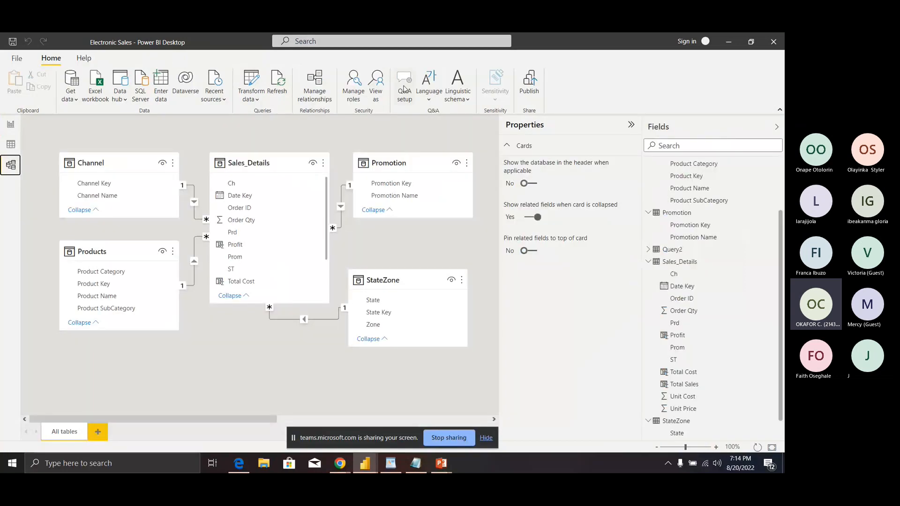
# Step: Browse the Q&A setup's review, terms and suggestion pages, ending on Field synonyms' seven tables
pyautogui.click(404, 89)
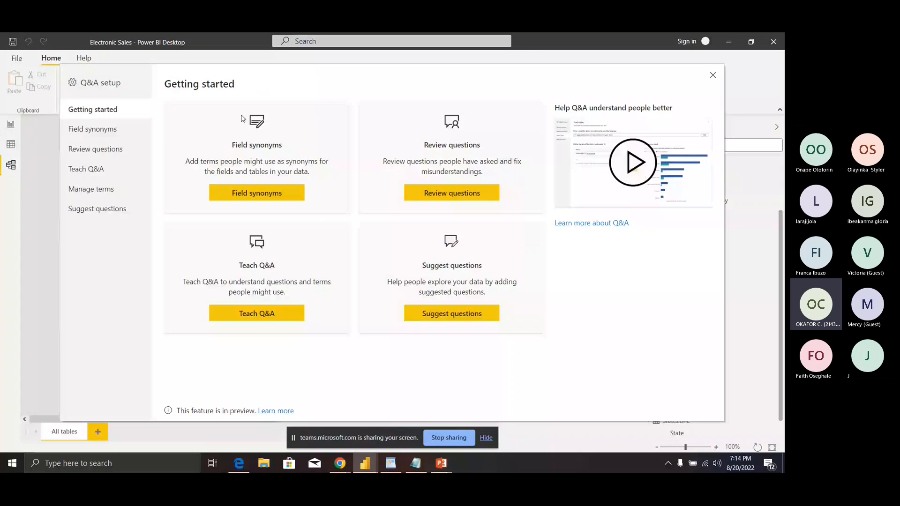
pyautogui.click(129, 137)
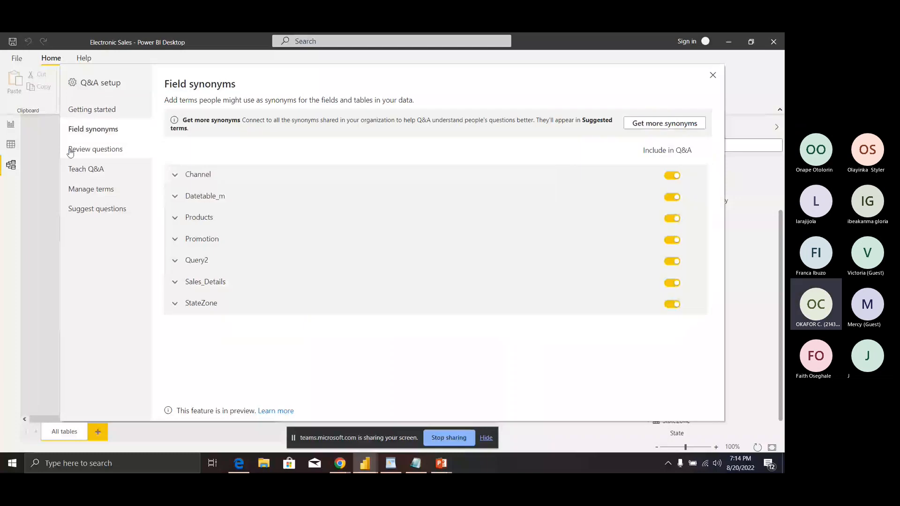
pyautogui.click(72, 150)
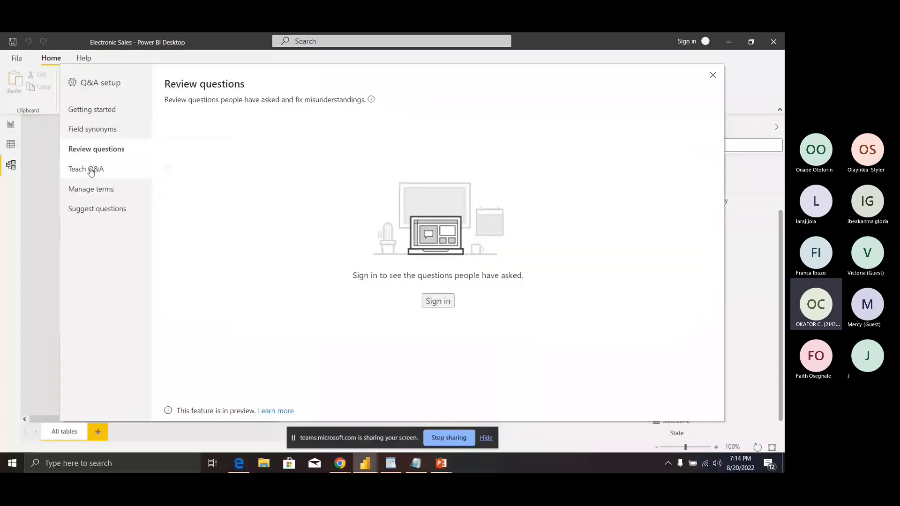
pyautogui.click(90, 189)
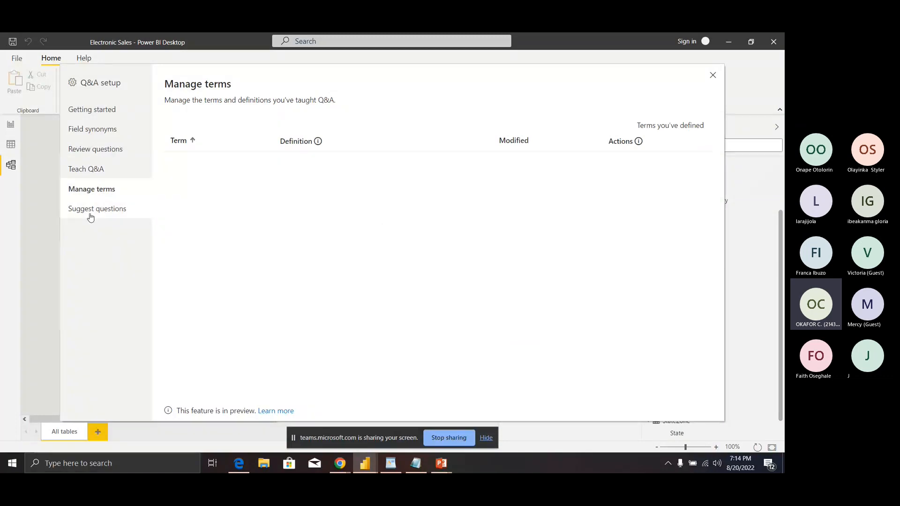
pyautogui.click(90, 211)
pyautogui.click(97, 136)
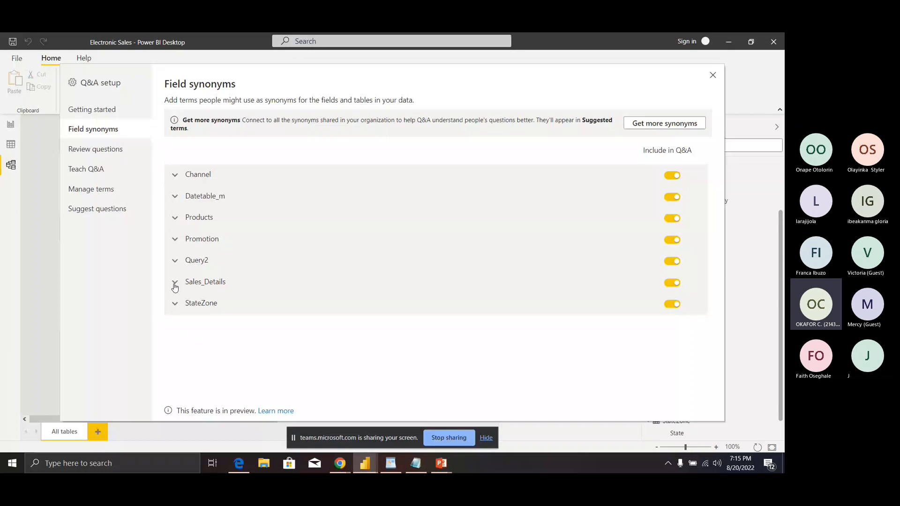
# Step: Expand Sales_Details in Field synonyms and scroll down to the Profit field's suggested terms
pyautogui.click(175, 283)
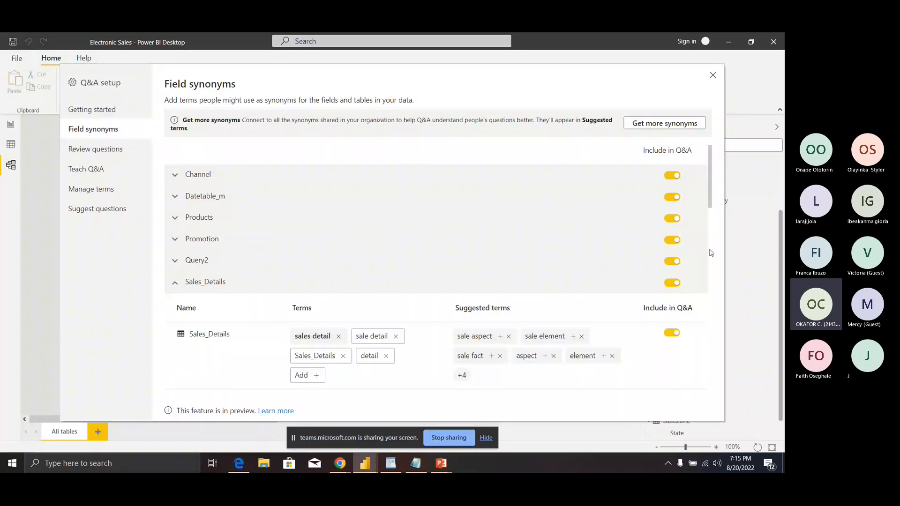
pyautogui.scroll(-3, 711, 254)
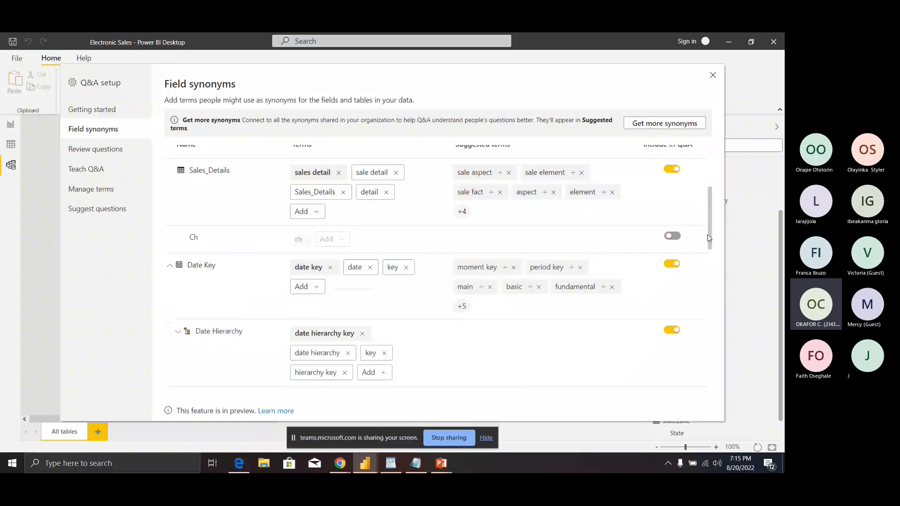
pyautogui.moveTo(709, 237); pyautogui.dragTo(708, 226)
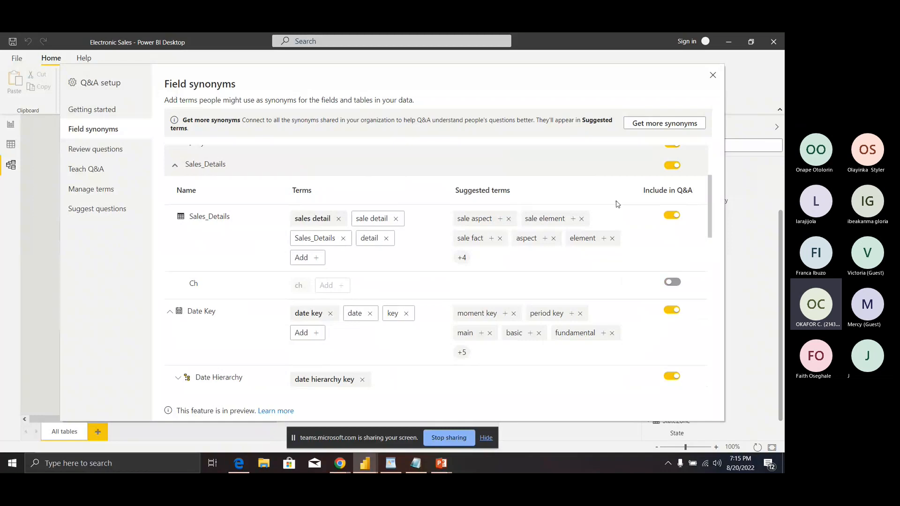
pyautogui.moveTo(709, 225); pyautogui.dragTo(710, 312)
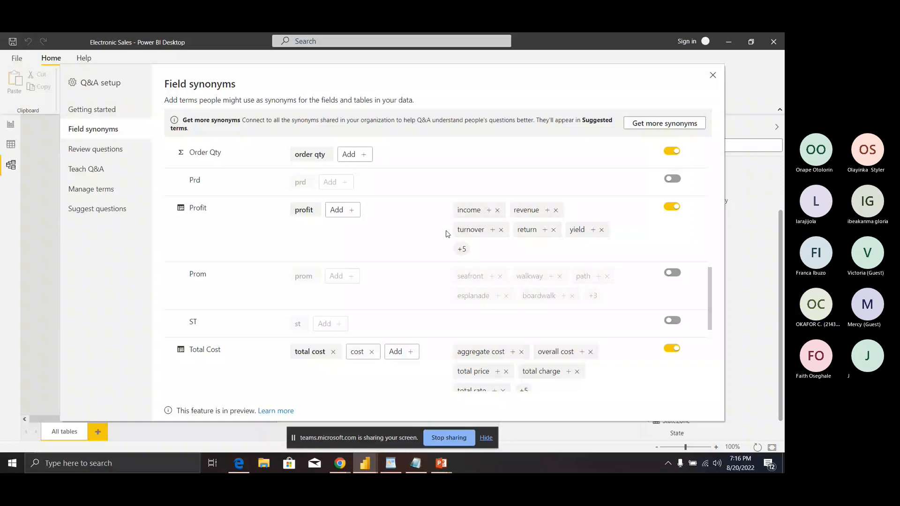
# Step: Add the suggested term 'turnover' as a Profit synonym and close the Q&A setup
pyautogui.click(492, 229)
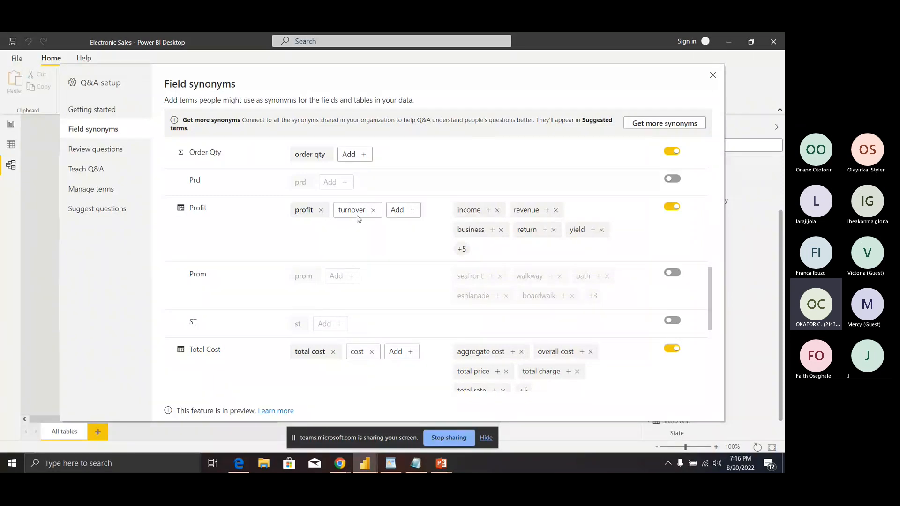
pyautogui.click(713, 76)
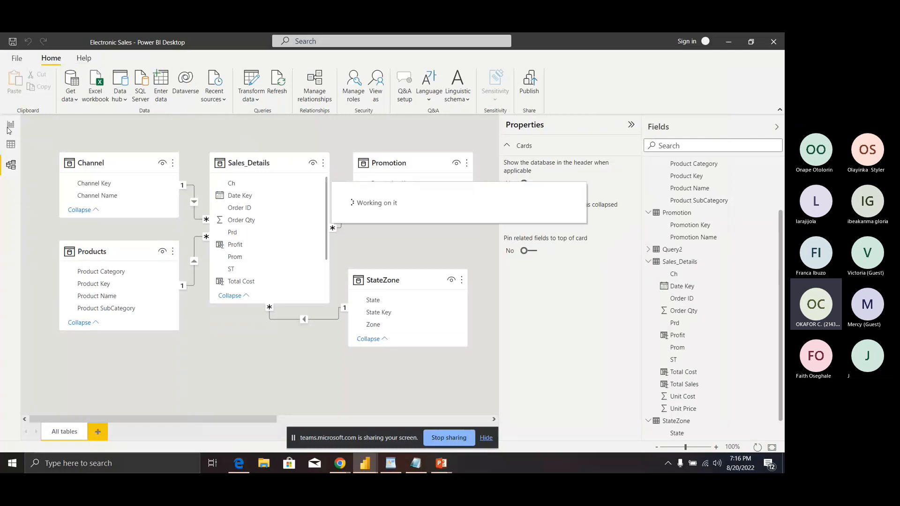
# Step: On the report page, make the Q&A visual answer 'TOTAL PROFIT', showing ₦32.45M Profit
pyautogui.click(11, 125)
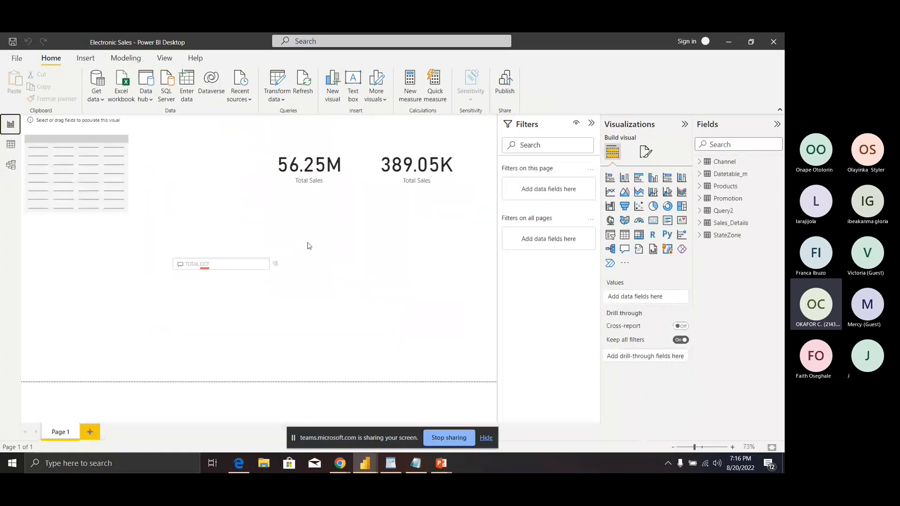
pyautogui.click(223, 263)
pyautogui.write('P')
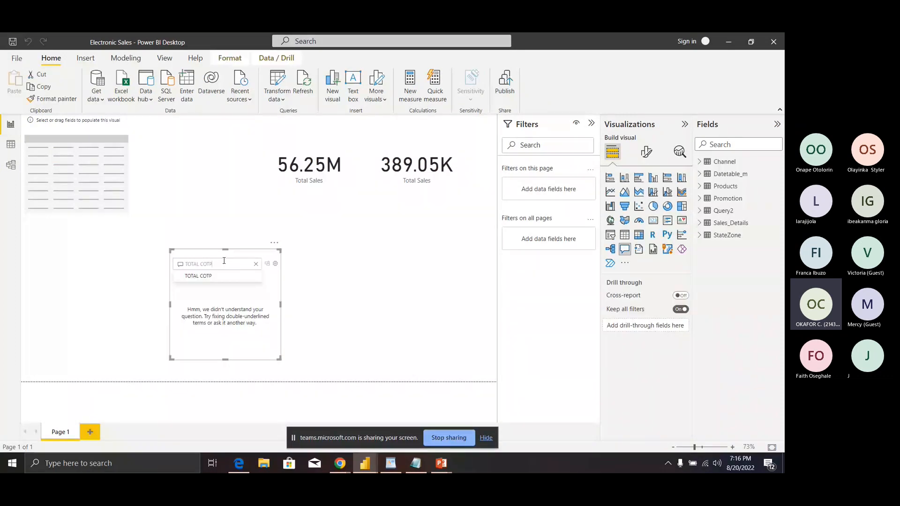
pyautogui.write('ROFIT')
pyautogui.press('BackSpace')
pyautogui.press('BackSpace')
pyautogui.press('BackSpace')
pyautogui.press('BackSpace')
pyautogui.press('BackSpace')
pyautogui.press('BackSpace')
pyautogui.press('BackSpace')
pyautogui.press('BackSpace')
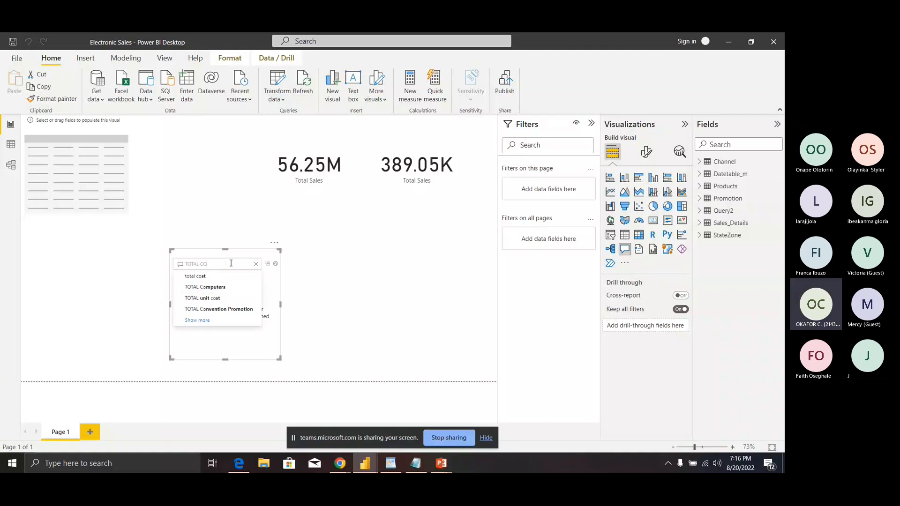
pyautogui.press('BackSpace')
pyautogui.write('PROIT')
pyautogui.click(231, 276)
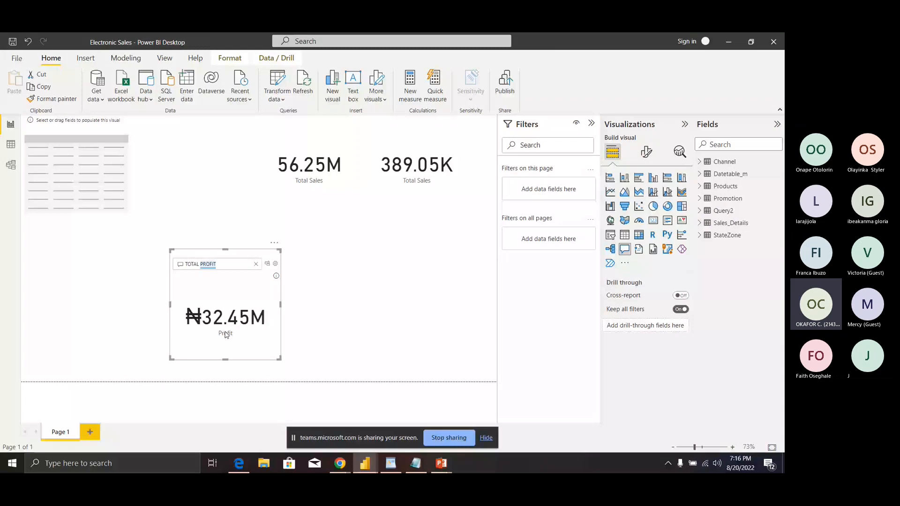
pyautogui.click(344, 267)
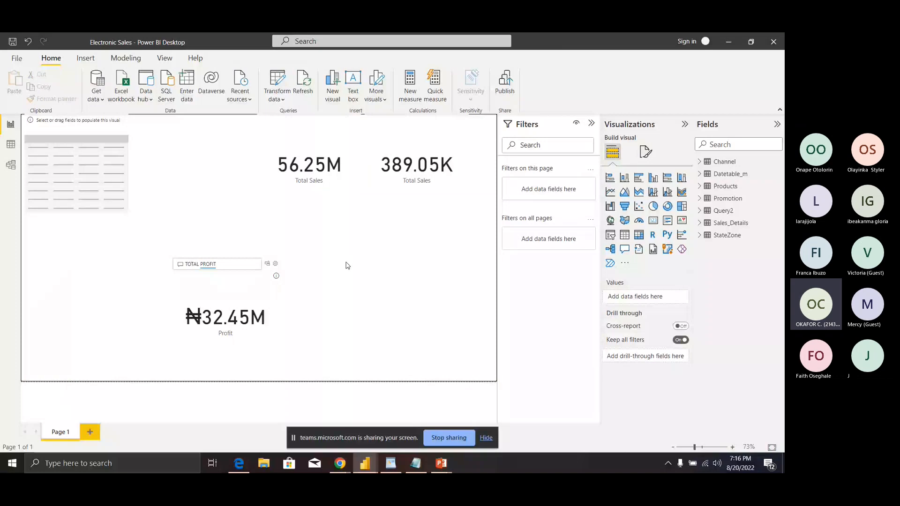
# Step: Add a Q&A visual for 'TOTAL turnover' and widen it so ₦32.45M shows fully
pyautogui.doubleClick(347, 265)
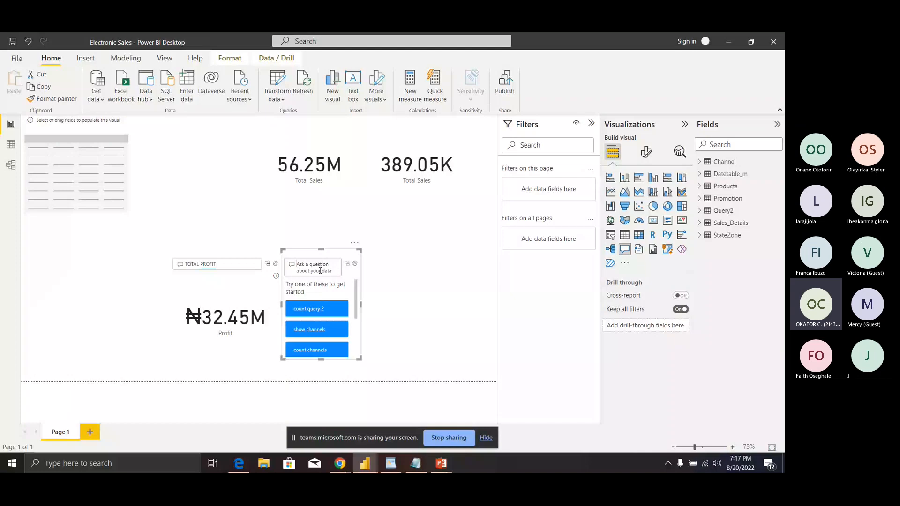
pyautogui.write('TOTA')
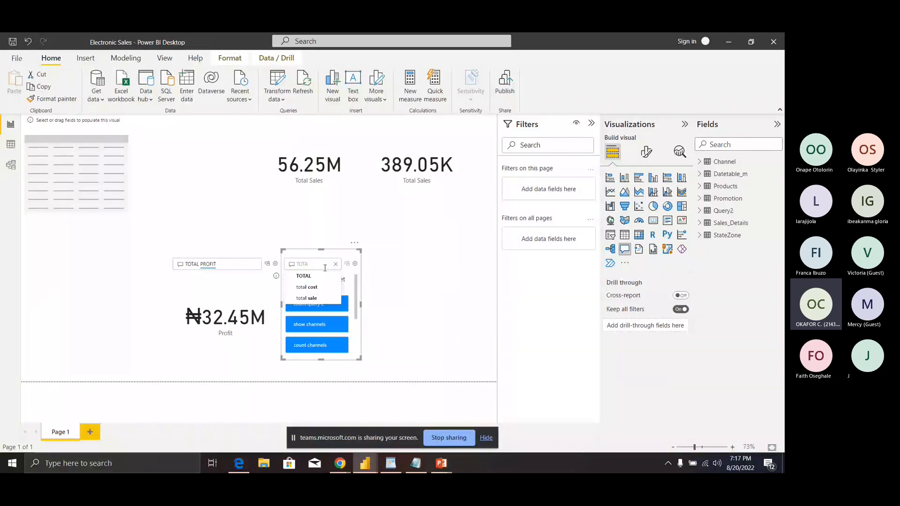
pyautogui.write('L T')
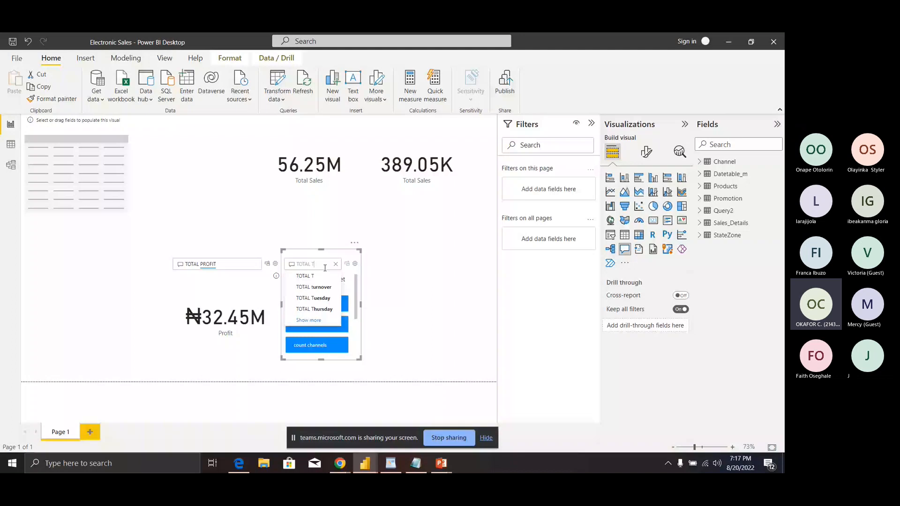
pyautogui.click(319, 286)
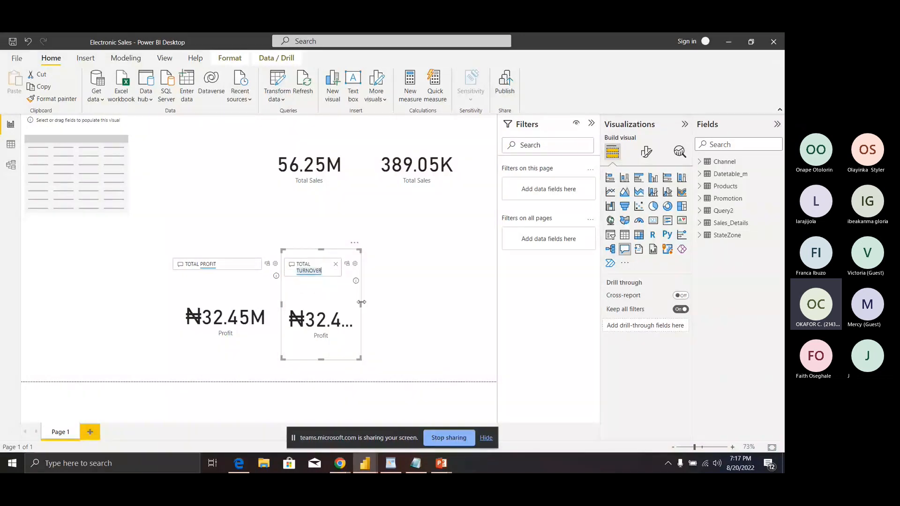
pyautogui.moveTo(361, 302); pyautogui.dragTo(391, 303)
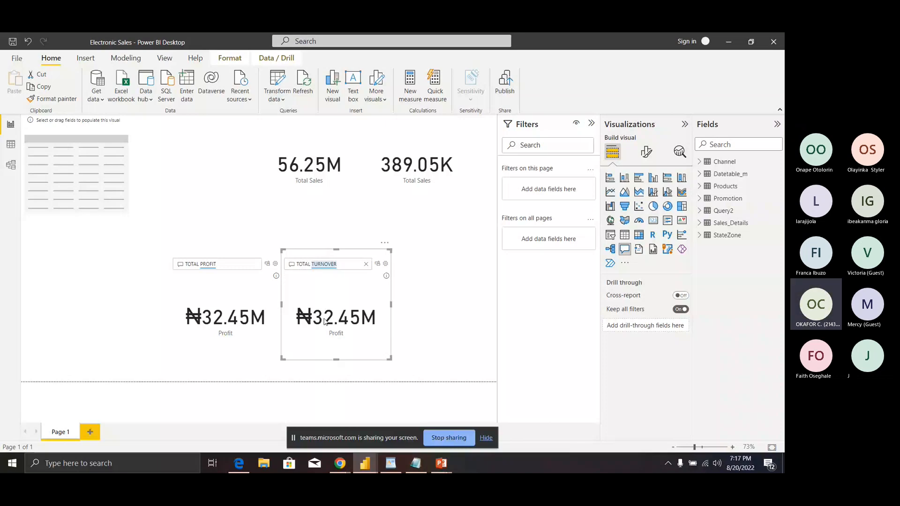
pyautogui.click(412, 226)
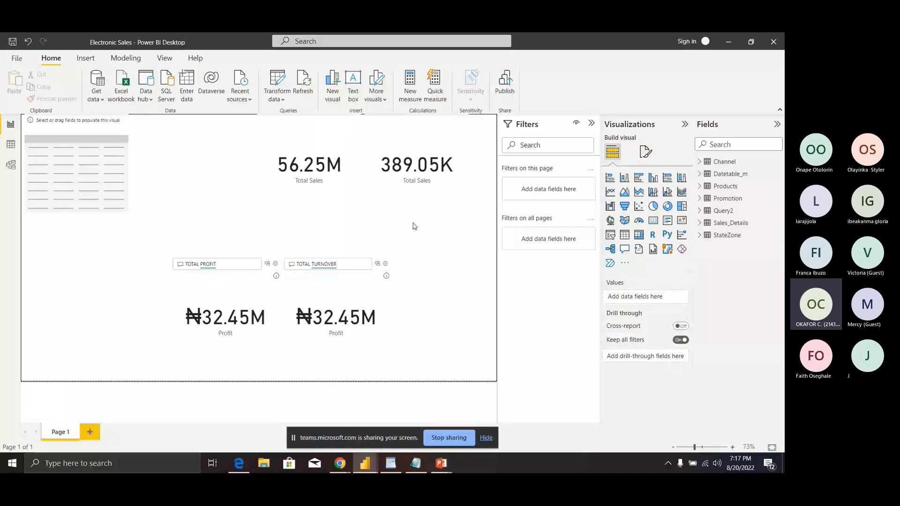
# Step: Add a third Q&A visual higher on the page asking 'tOTAL RETURN'
pyautogui.doubleClick(413, 226)
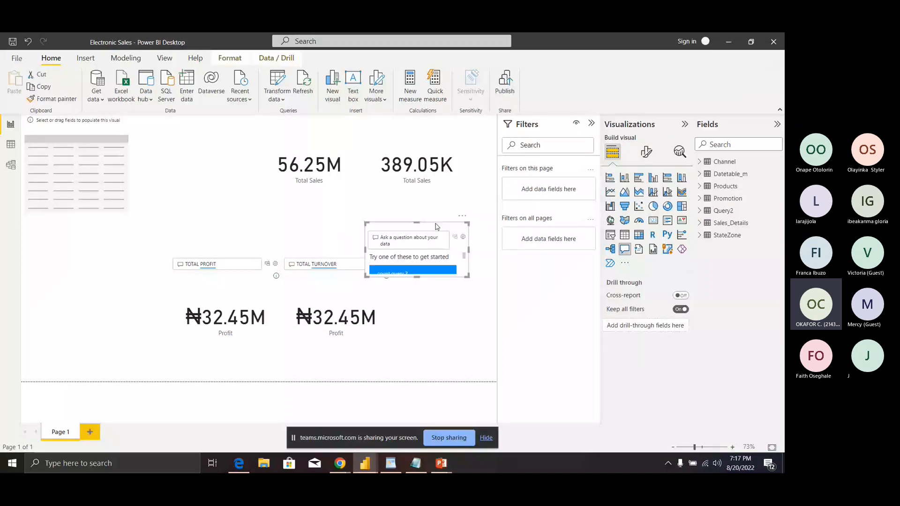
pyautogui.moveTo(436, 226); pyautogui.dragTo(459, 215)
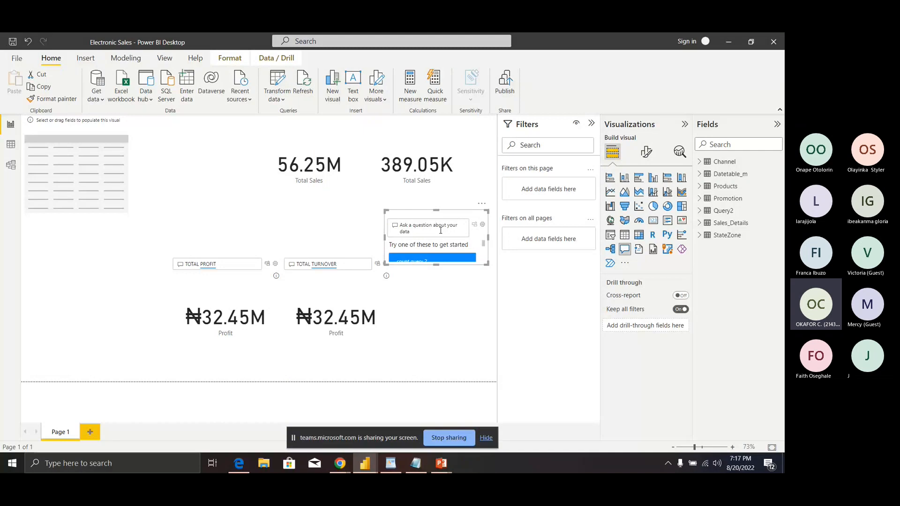
pyautogui.click(440, 231)
pyautogui.write('tOT')
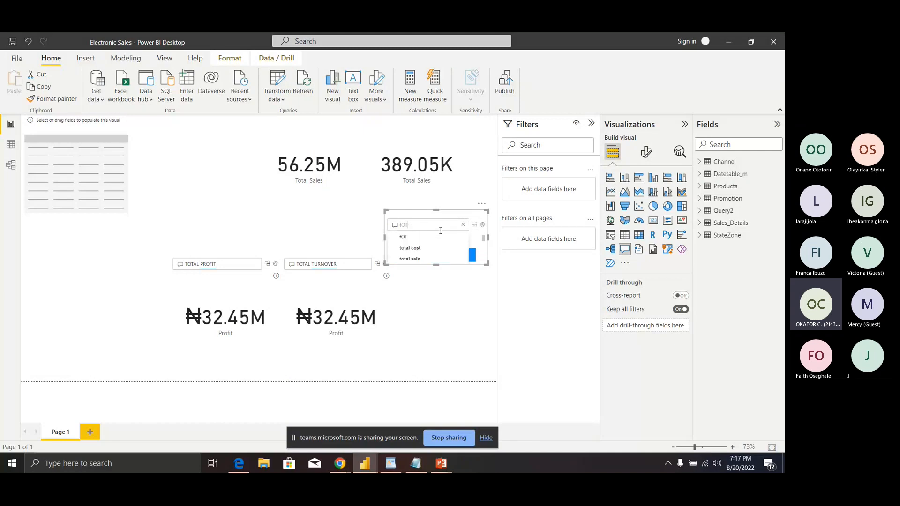
pyautogui.write('AL RETURN')
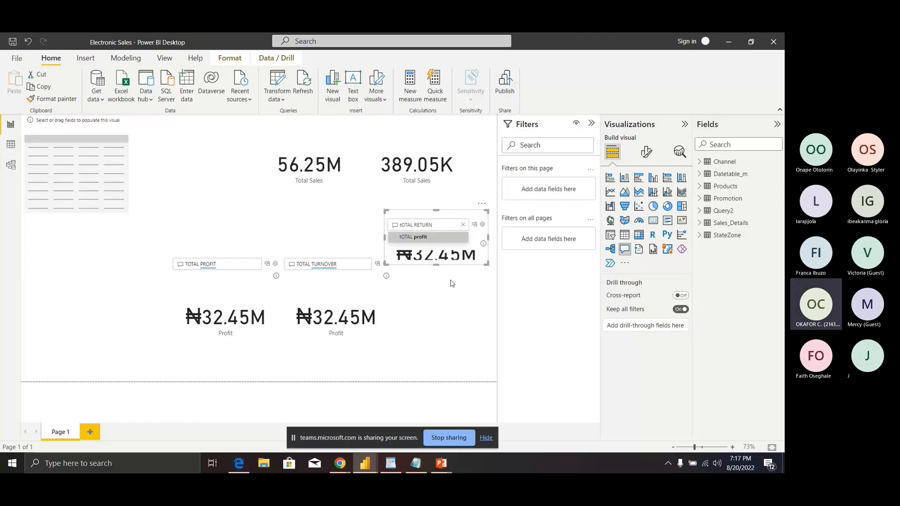
pyautogui.click(439, 270)
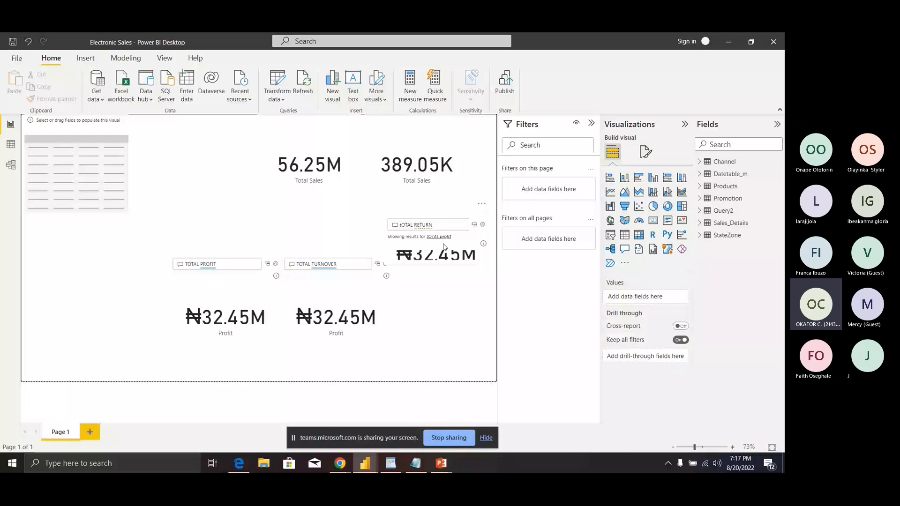
# Step: Stretch the total return visual taller to show ₦32.45M, then minimize Power BI
pyautogui.click(440, 253)
pyautogui.moveTo(435, 263); pyautogui.dragTo(437, 283)
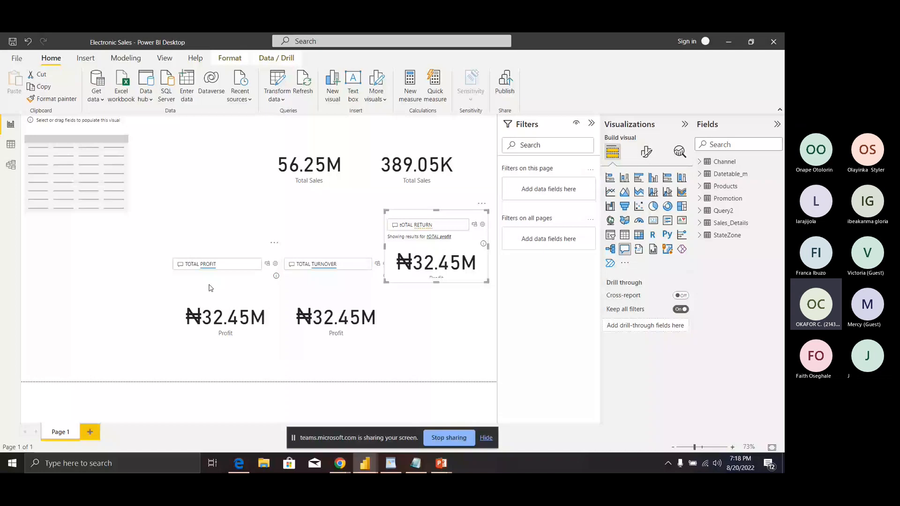
pyautogui.click(728, 42)
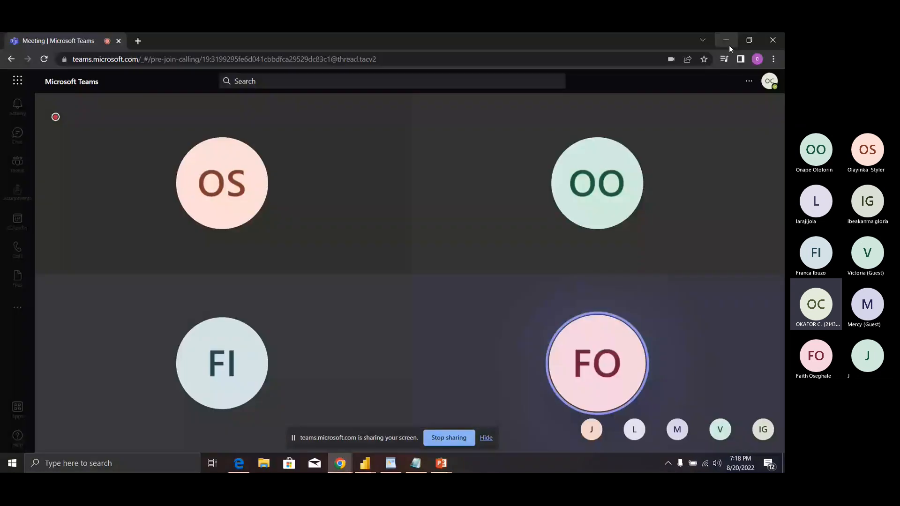
pyautogui.moveTo(508, 312)
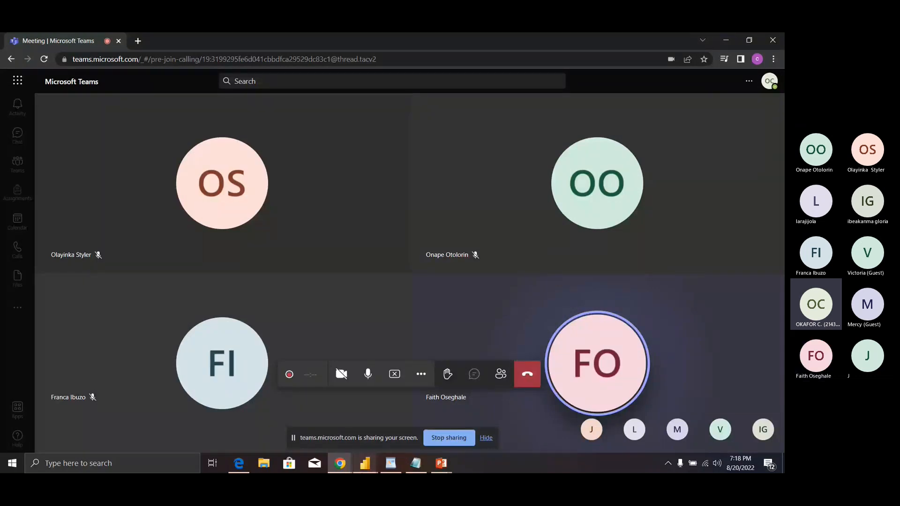
pyautogui.moveTo(362, 471)
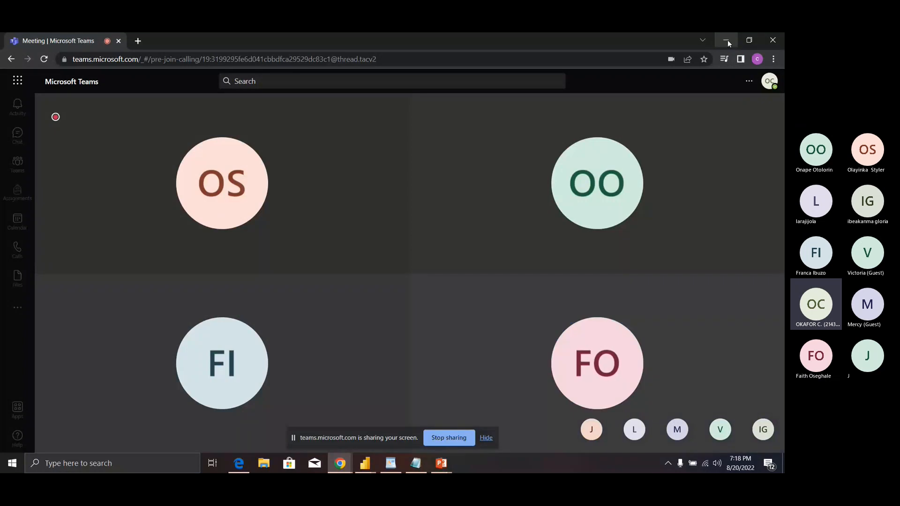
pyautogui.moveTo(700, 114)
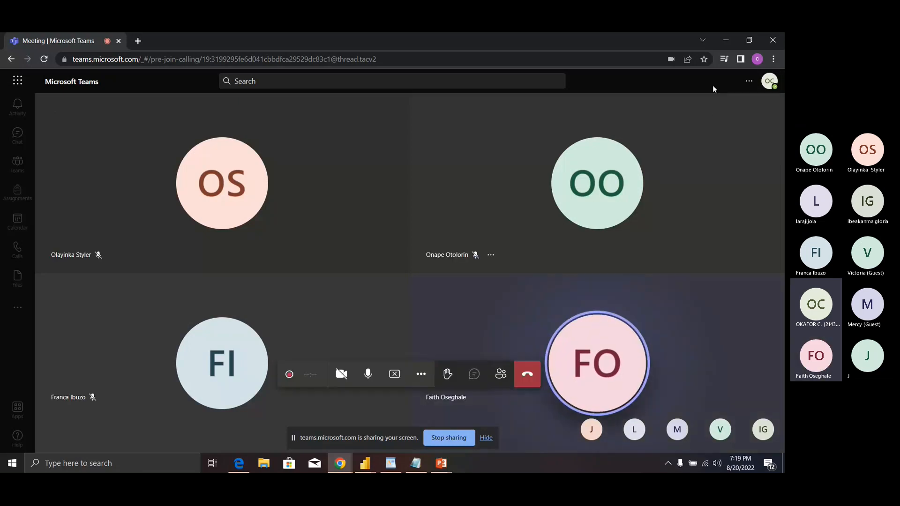
# Step: Minimize the Teams meeting and bring the Electronic Sales Power BI window back
pyautogui.click(726, 41)
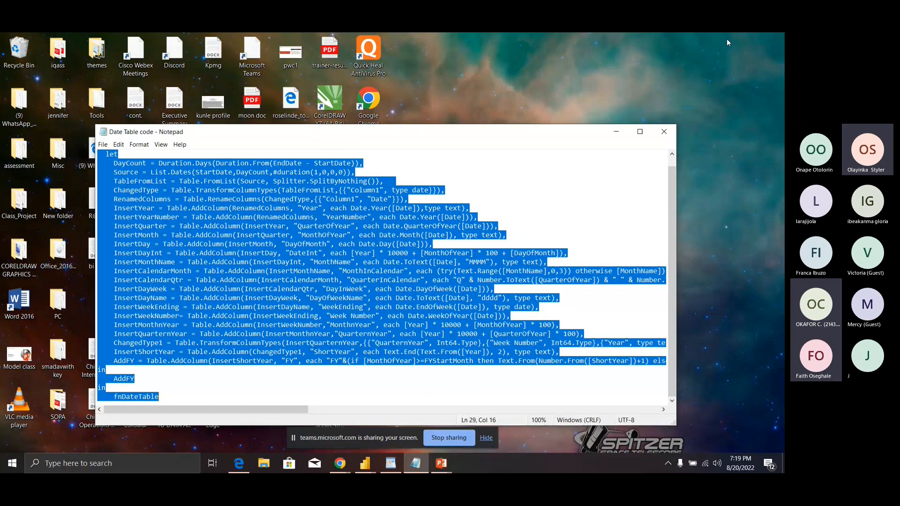
pyautogui.click(365, 469)
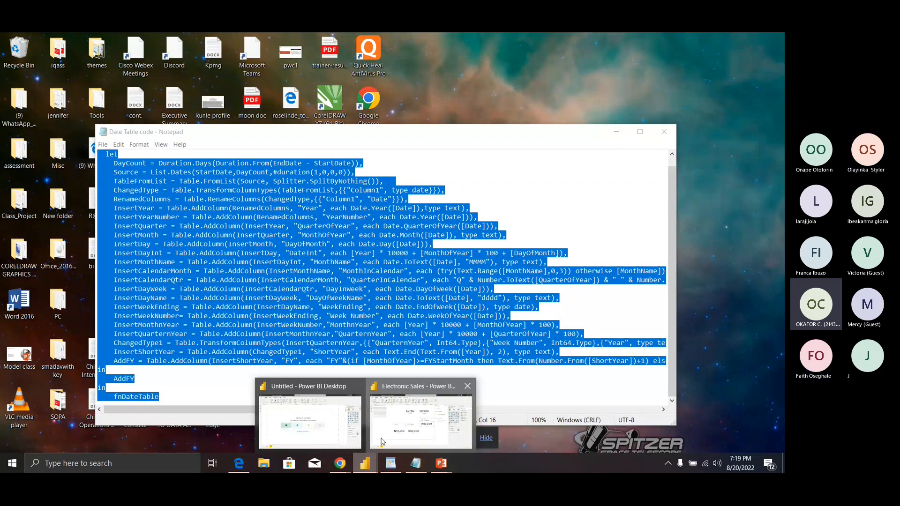
pyautogui.click(420, 419)
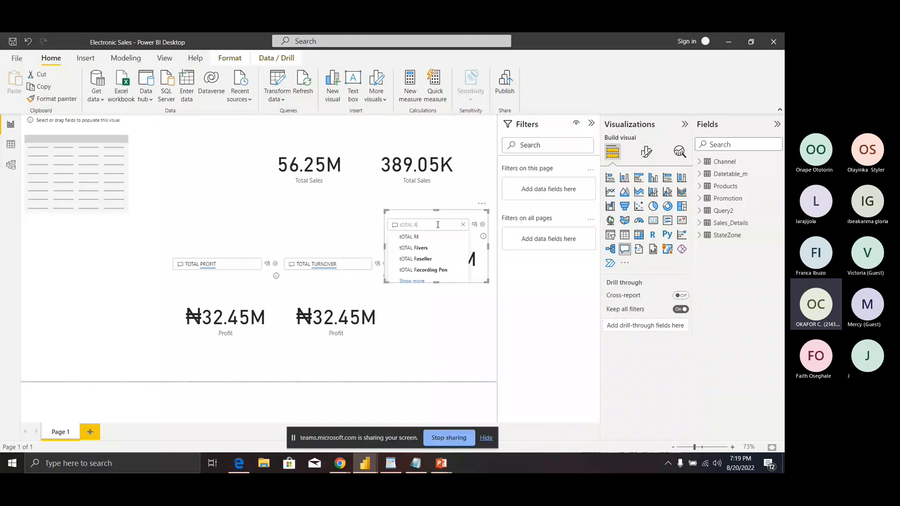
# Step: Change the right-hand Q&A question to 'TOTAL ERE', which Q&A fails to understand
pyautogui.press('BackSpace')
pyautogui.write('ERE')
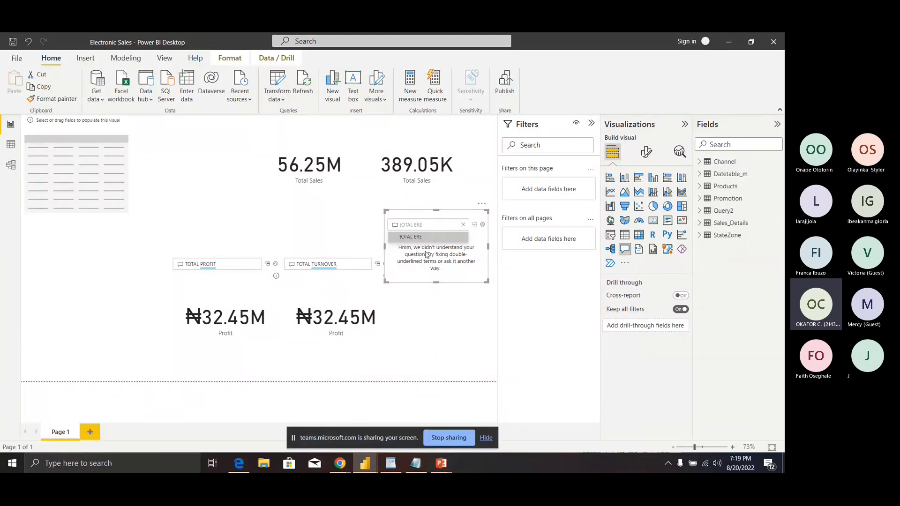
pyautogui.click(429, 237)
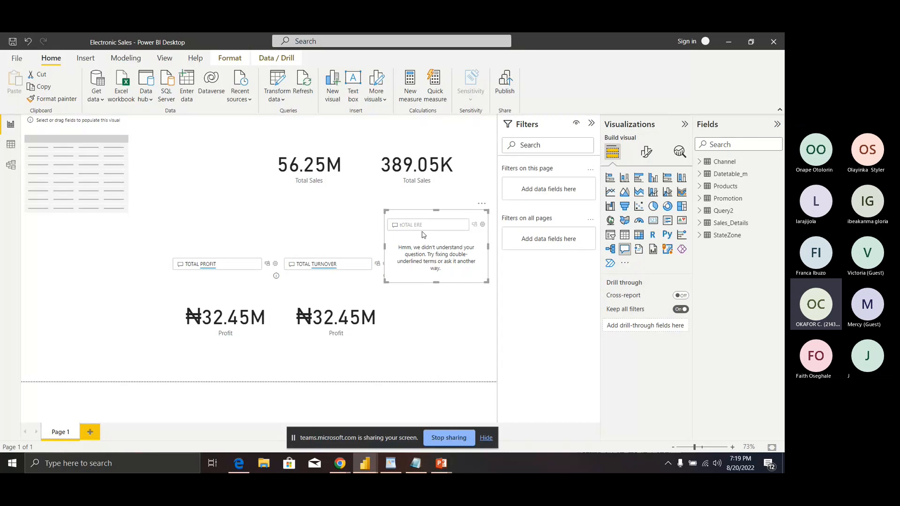
# Step: Add 'ERE' as a Profit synonym in Sales_Details field synonyms and close Q&A setup
pyautogui.click(482, 224)
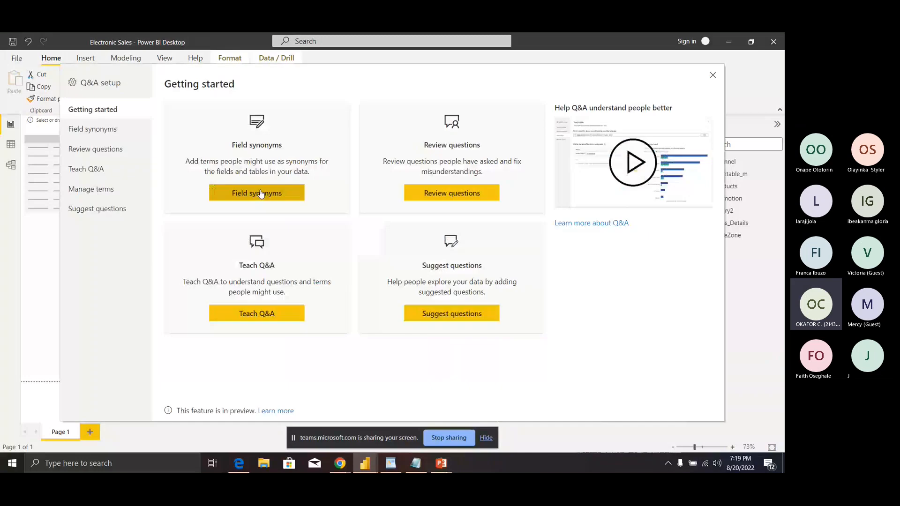
pyautogui.click(261, 194)
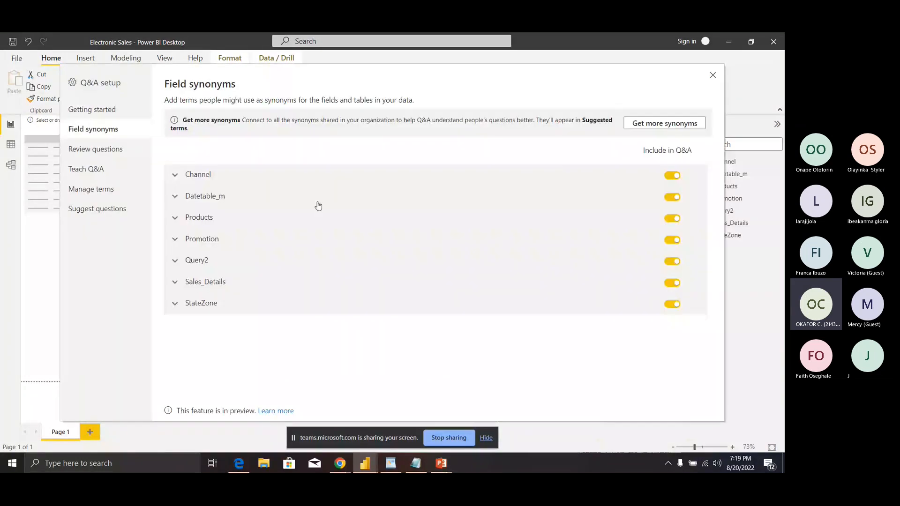
pyautogui.click(315, 284)
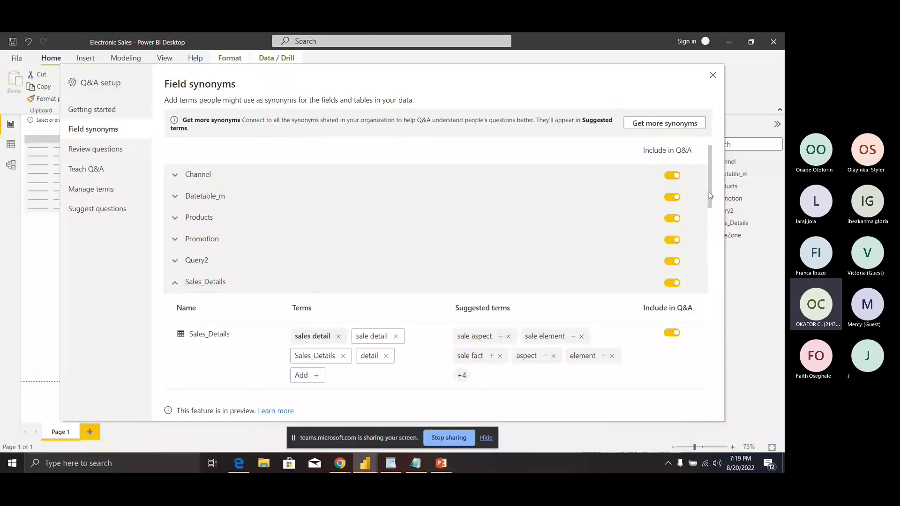
pyautogui.moveTo(709, 196); pyautogui.dragTo(708, 314)
pyautogui.click(403, 231)
pyautogui.write('ERE')
pyautogui.press('Return')
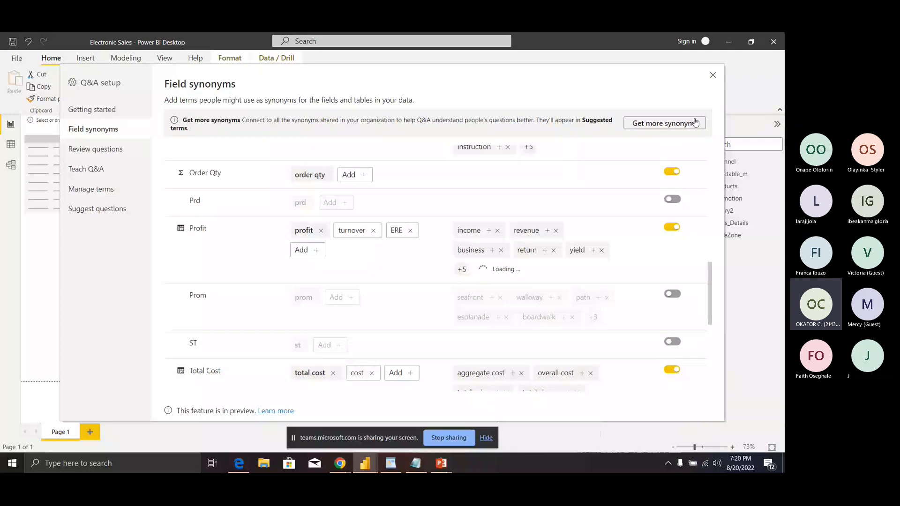
pyautogui.click(713, 75)
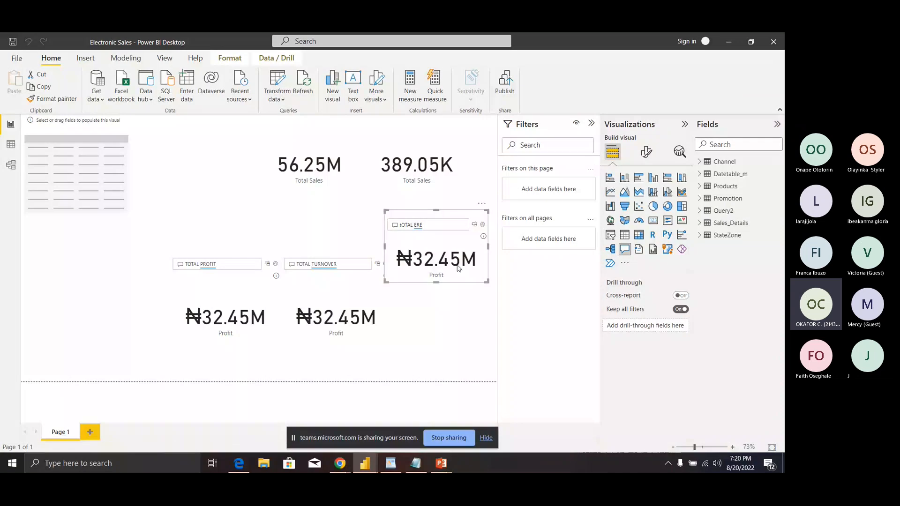
pyautogui.moveTo(458, 267)
# Step: Reopen Q&A setup, review asked questions, then view taught terms ERE and turnover as profit
pyautogui.click(483, 225)
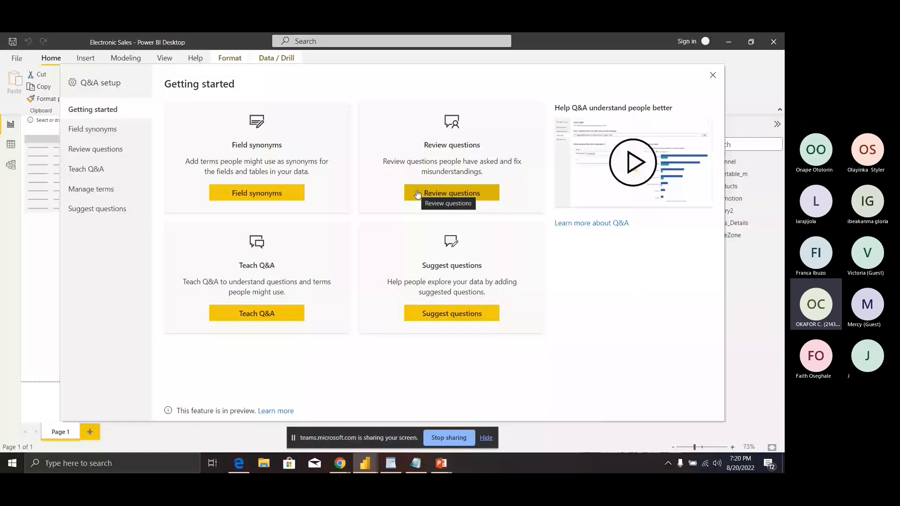
pyautogui.click(418, 195)
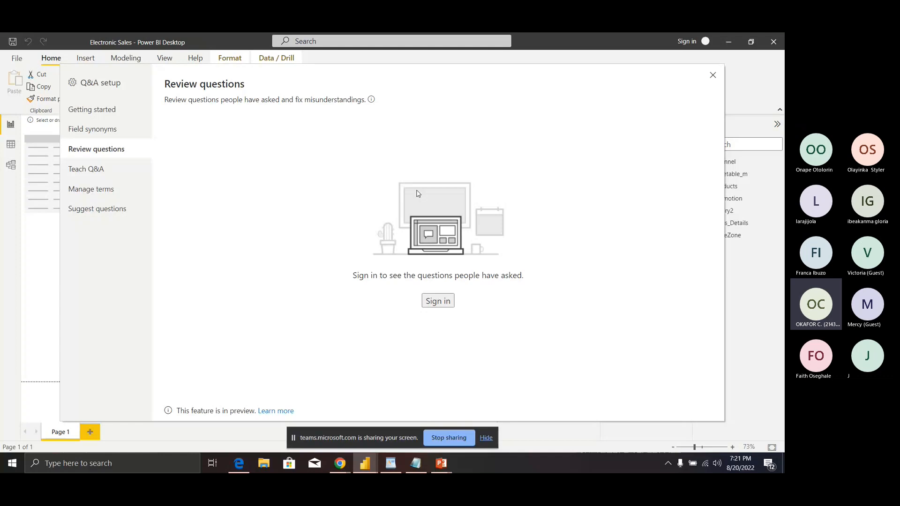
pyautogui.click(83, 173)
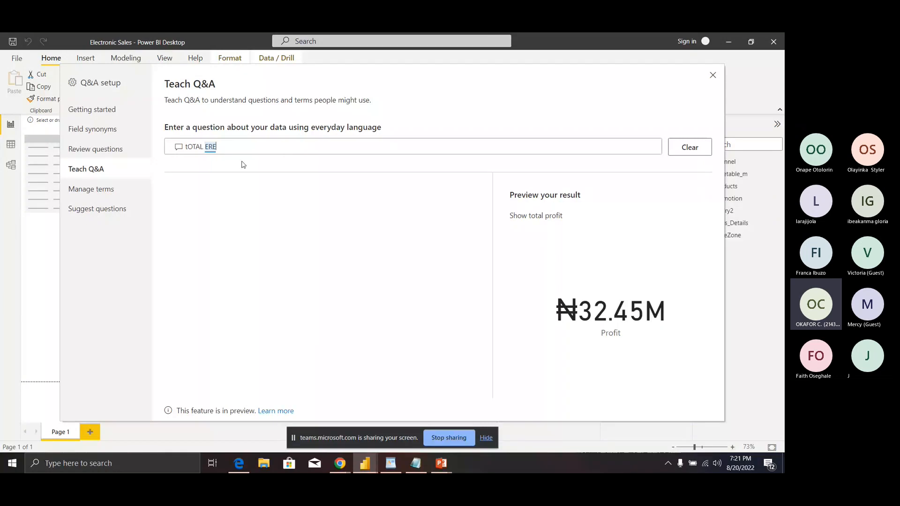
pyautogui.click(93, 191)
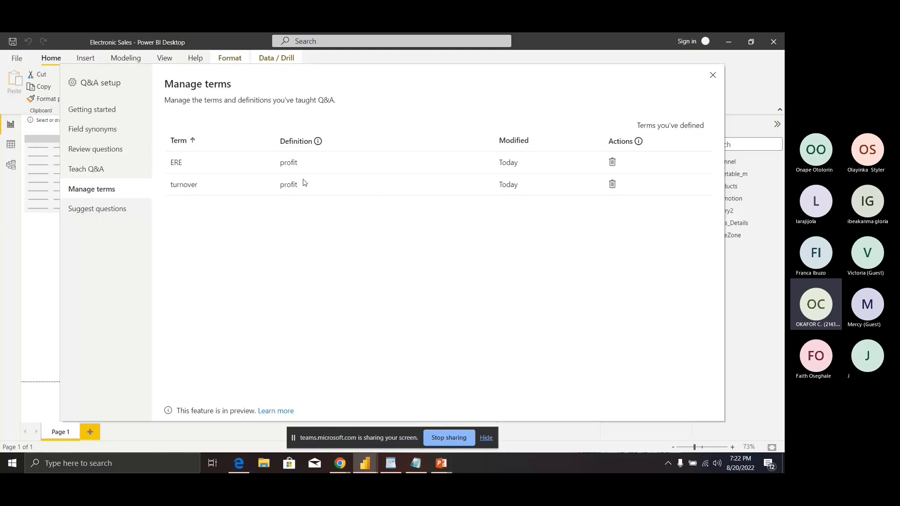
# Step: Go to the Q&A setup's Suggest questions page, which has no questions yet
pyautogui.click(99, 210)
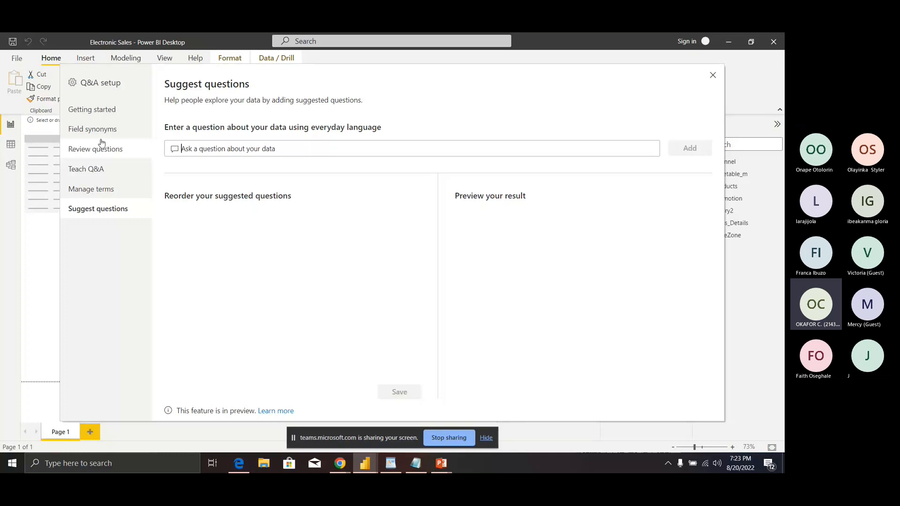
# Step: Exit Q&A setup and deselect the visual so the three ₦32.45M Profit visuals show
pyautogui.click(713, 76)
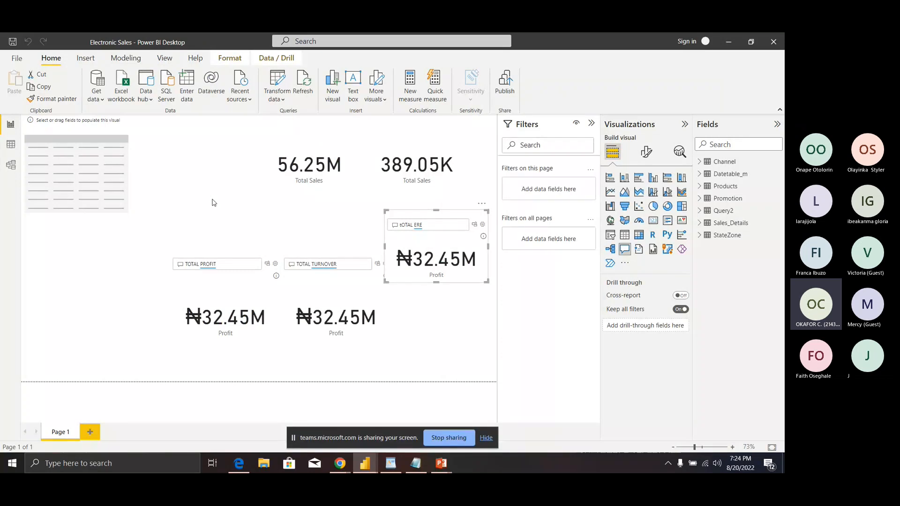
pyautogui.click(213, 203)
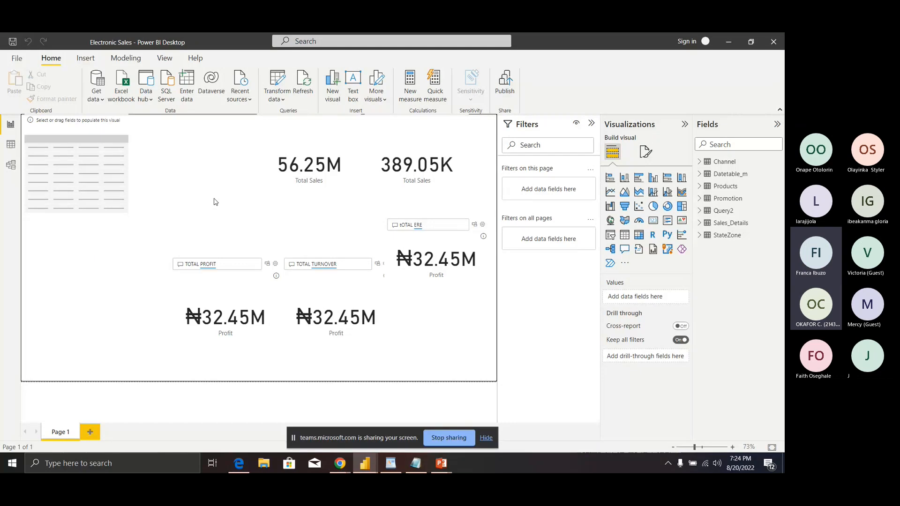
# Step: Minimize the report, maximize the date table code in Notepad, then switch to the Chrome Teams meeting
pyautogui.click(727, 41)
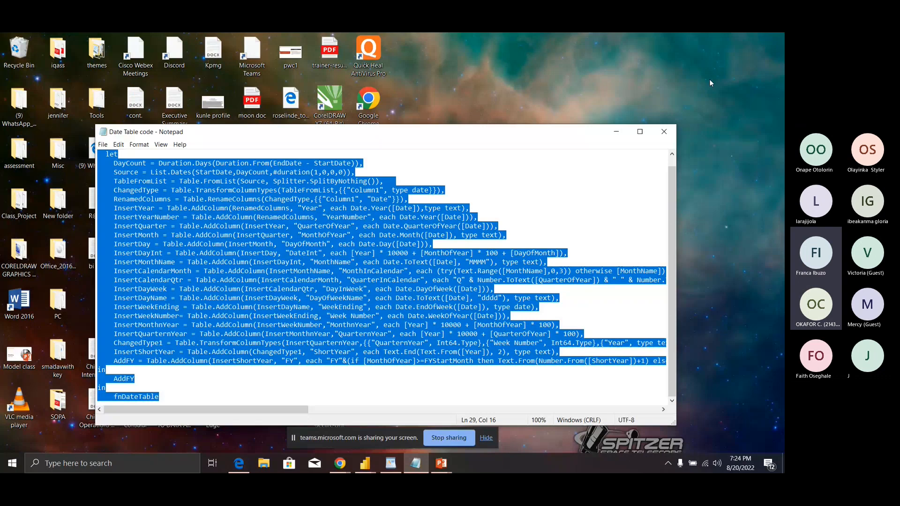
pyautogui.click(589, 224)
pyautogui.press('super+Up')
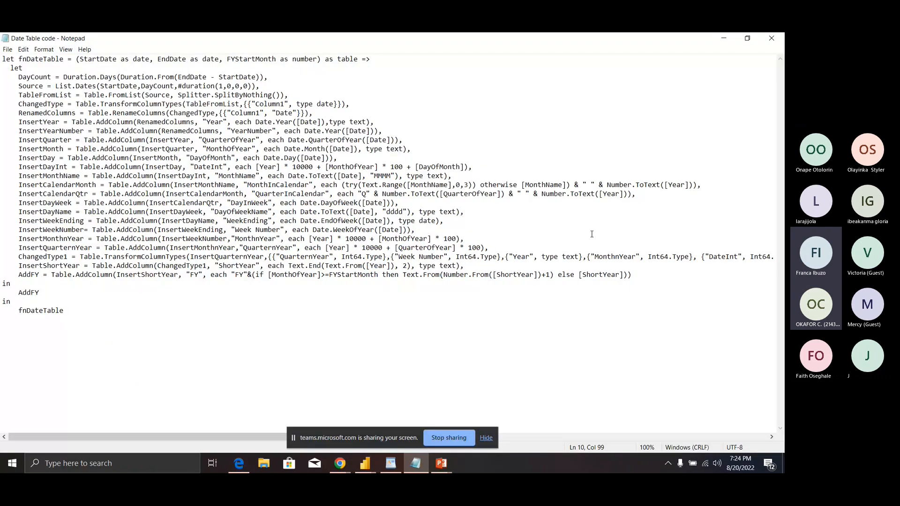
pyautogui.click(340, 463)
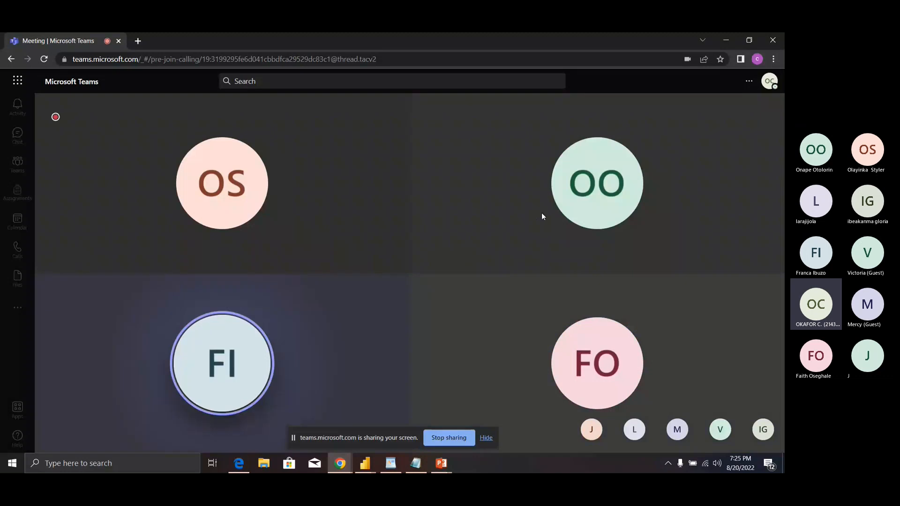
pyautogui.moveTo(468, 212)
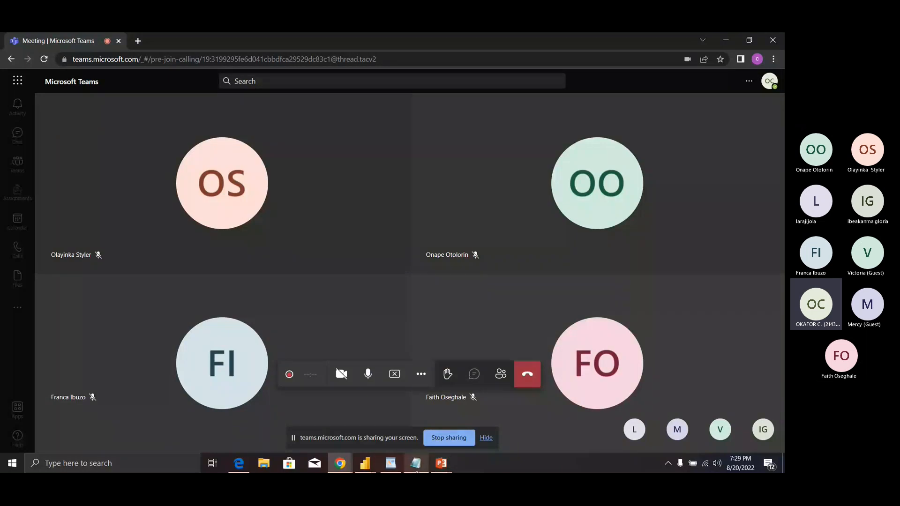
pyautogui.moveTo(416, 470)
pyautogui.moveTo(340, 466)
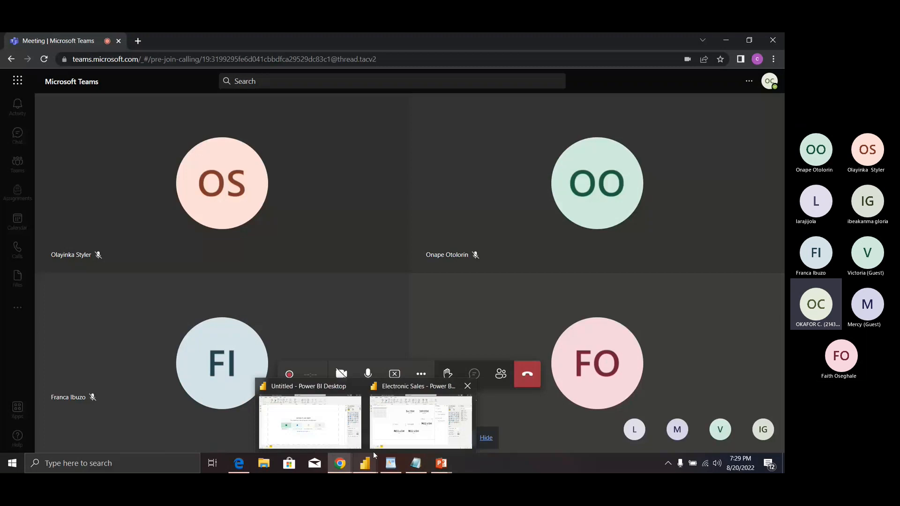
# Step: Restore the Electronic Sales – Power BI Desktop window from the taskbar
pyautogui.click(374, 443)
pyautogui.moveTo(224, 321)
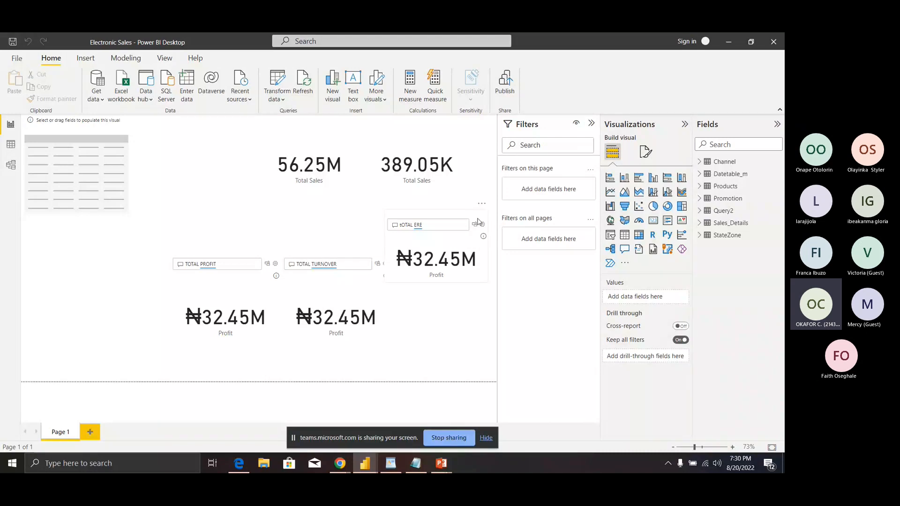
# Step: Minimize Power BI, open then close the People list in Teams, and mute your microphone
pyautogui.click(727, 41)
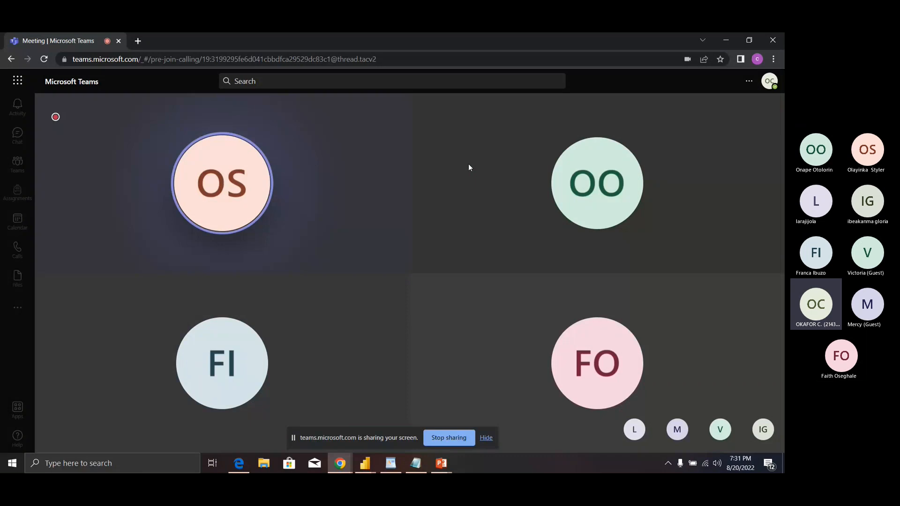
pyautogui.moveTo(478, 166)
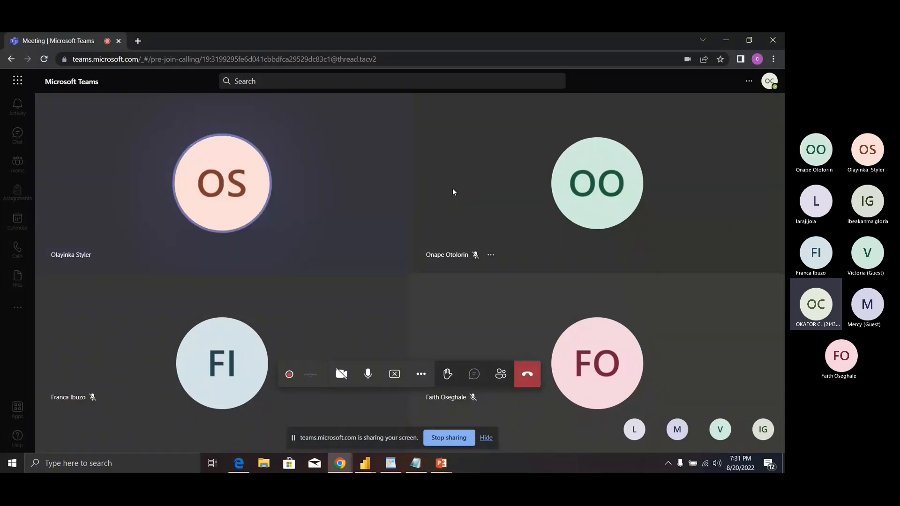
pyautogui.moveTo(478, 181)
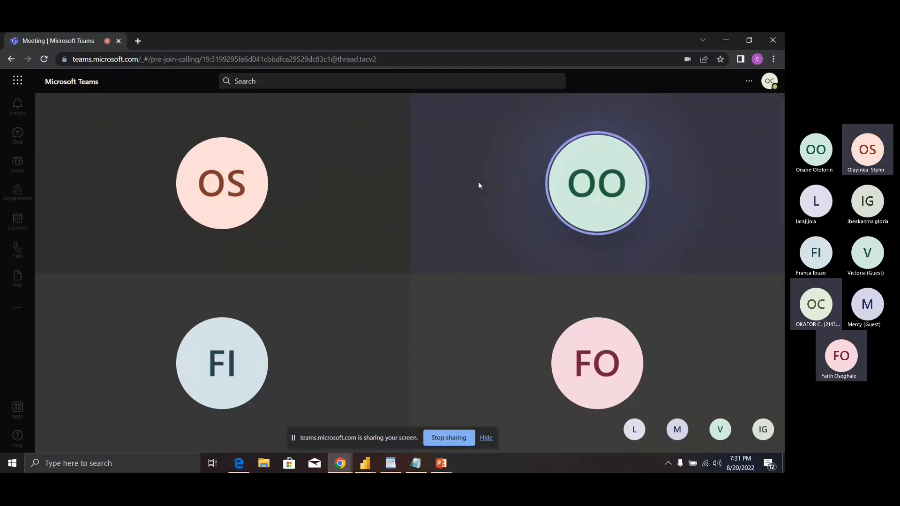
pyautogui.moveTo(483, 200)
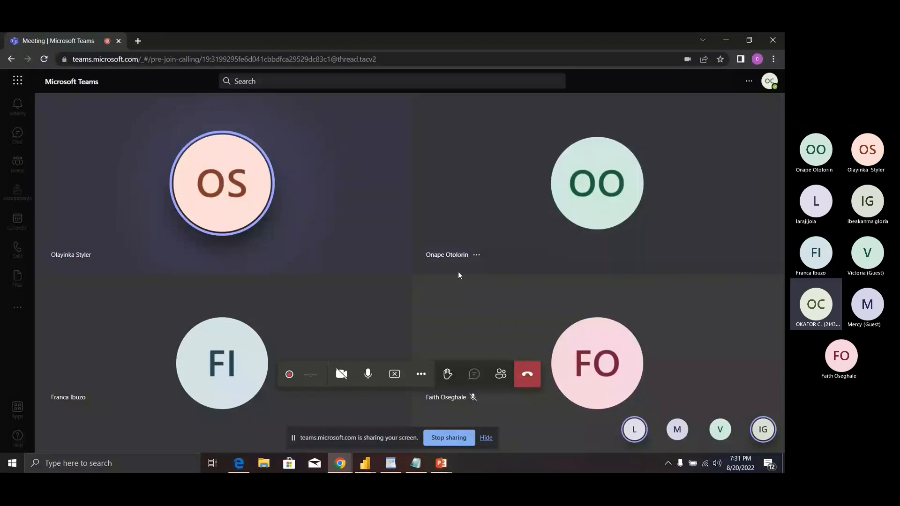
pyautogui.click(500, 374)
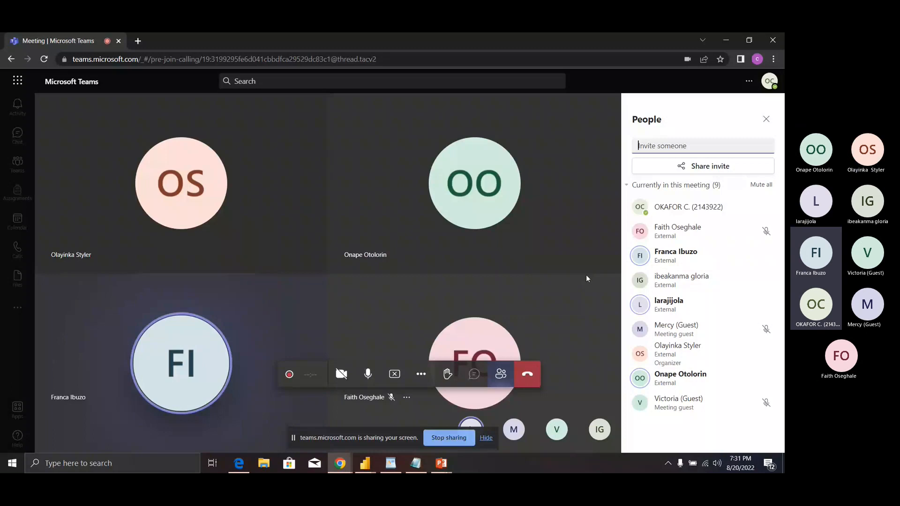
pyautogui.click(766, 119)
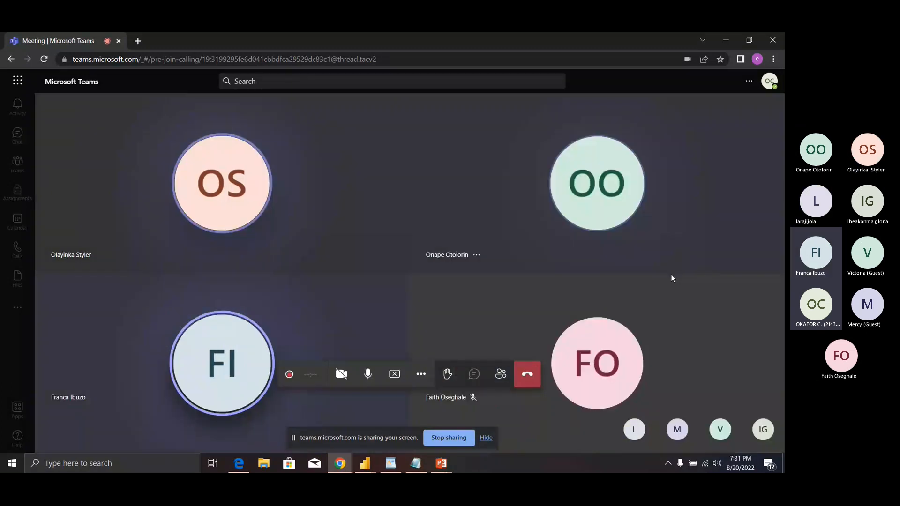
pyautogui.click(373, 379)
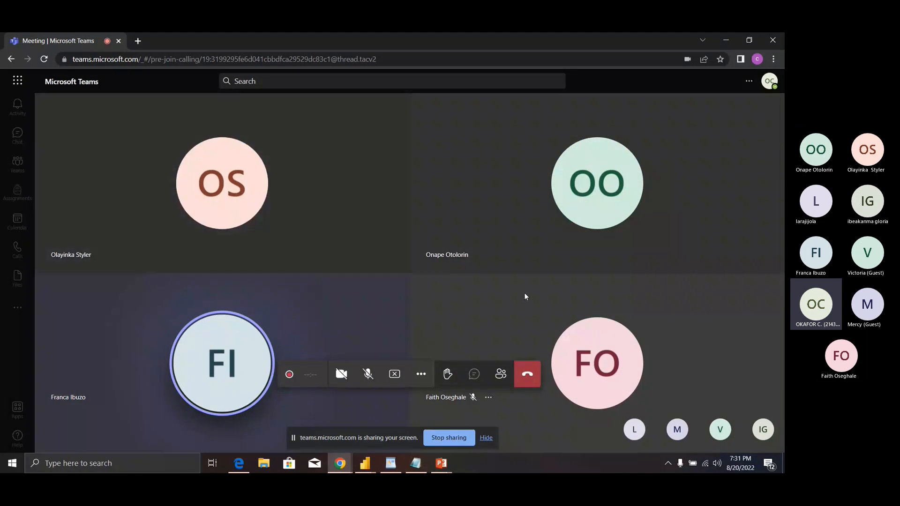